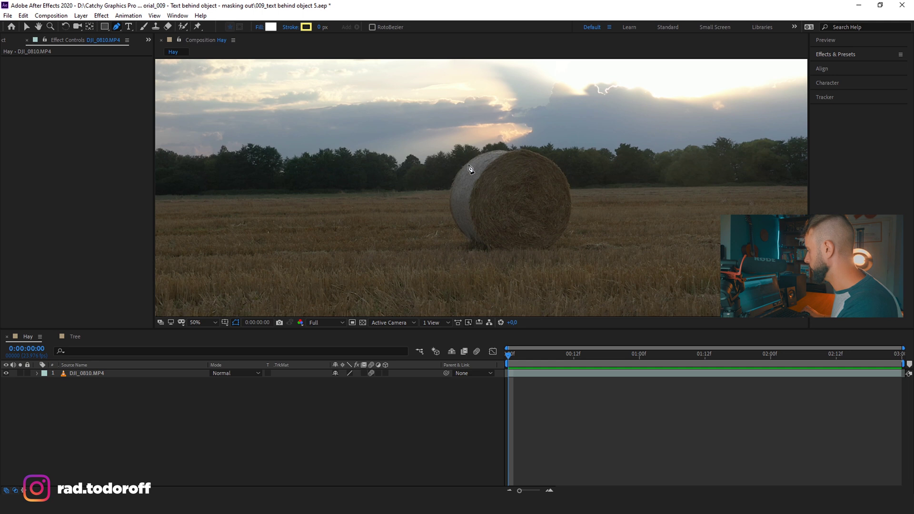
Zoom in on the hay bale and place curved Pen mask points down its left edge
{"action": "left_click", "coordinate": [93, 375]}
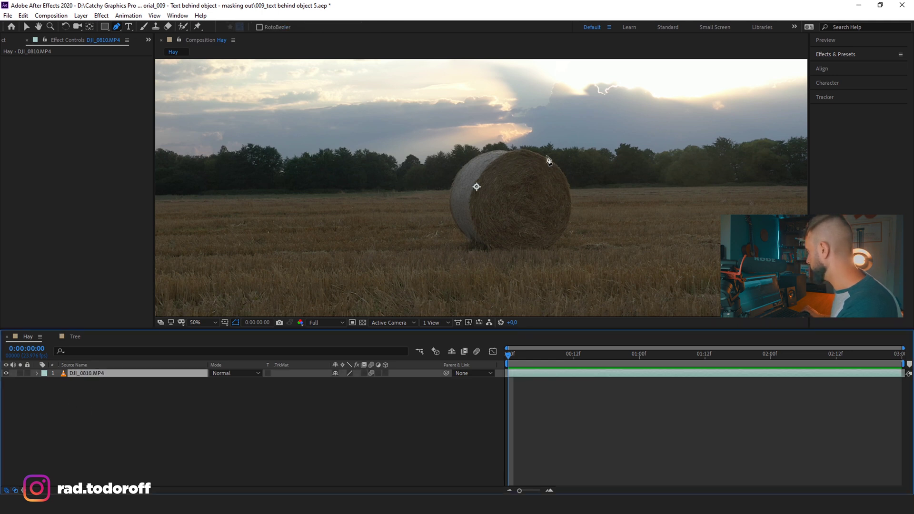
{"action": "scroll", "coordinate": [548, 161], "scroll_direction": "up", "scroll_amount": 3}
{"action": "left_click_drag", "start_coordinate": [490, 141], "coordinate": [393, 211]}
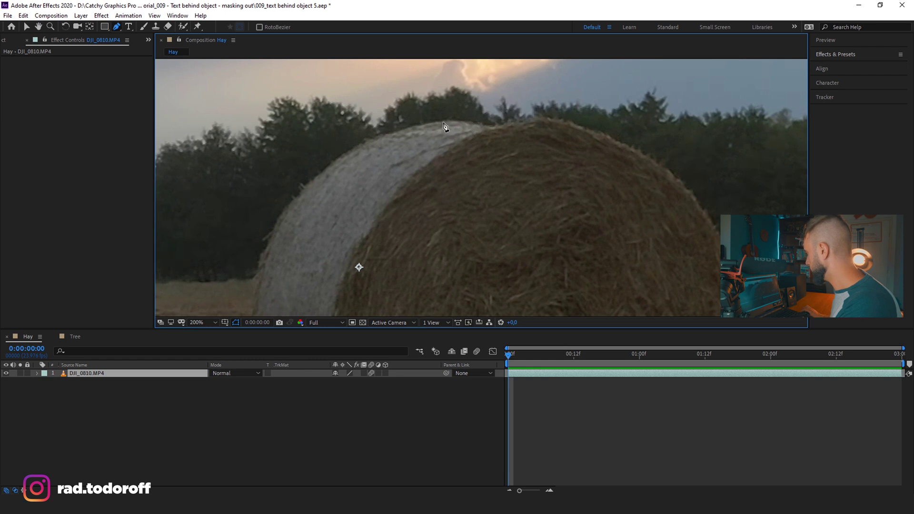
{"action": "left_click_drag", "start_coordinate": [280, 223], "coordinate": [300, 93]}
{"action": "left_click_drag", "start_coordinate": [277, 173], "coordinate": [270, 247]}
{"action": "left_click_drag", "start_coordinate": [294, 159], "coordinate": [292, 127]}
{"action": "left_click_drag", "start_coordinate": [320, 272], "coordinate": [334, 294]}
{"action": "left_click_drag", "start_coordinate": [335, 294], "coordinate": [269, 166]}
Continue the mask up the bale's right side and top, closing it on the first point
{"action": "left_click_drag", "start_coordinate": [590, 217], "coordinate": [624, 194]}
{"action": "left_click_drag", "start_coordinate": [672, 104], "coordinate": [409, 206]}
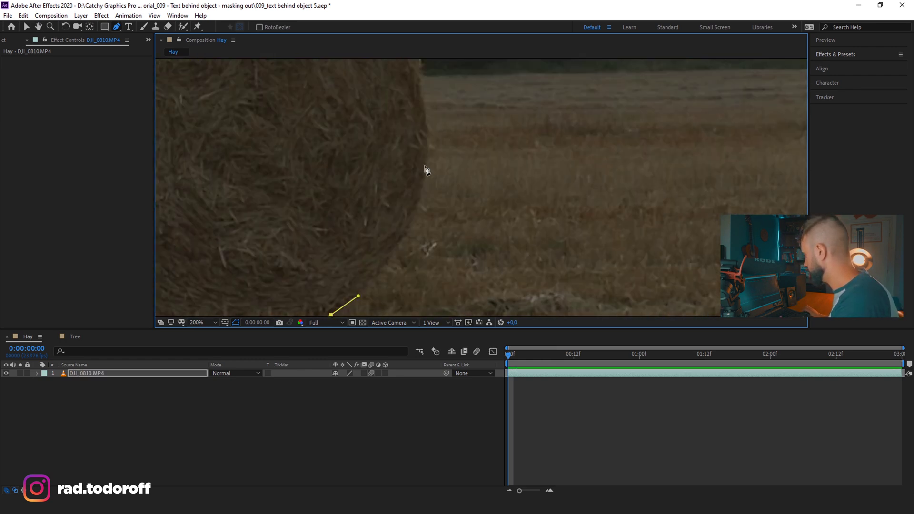
{"action": "left_click_drag", "start_coordinate": [432, 162], "coordinate": [433, 97]}
{"action": "left_click_drag", "start_coordinate": [419, 110], "coordinate": [427, 261]}
{"action": "left_click_drag", "start_coordinate": [371, 123], "coordinate": [303, 69]}
{"action": "key", "text": "ctrl+z"}
{"action": "left_click_drag", "start_coordinate": [386, 138], "coordinate": [301, 97]}
{"action": "left_click_drag", "start_coordinate": [279, 129], "coordinate": [502, 197]}
{"action": "left_click", "coordinate": [465, 171]}
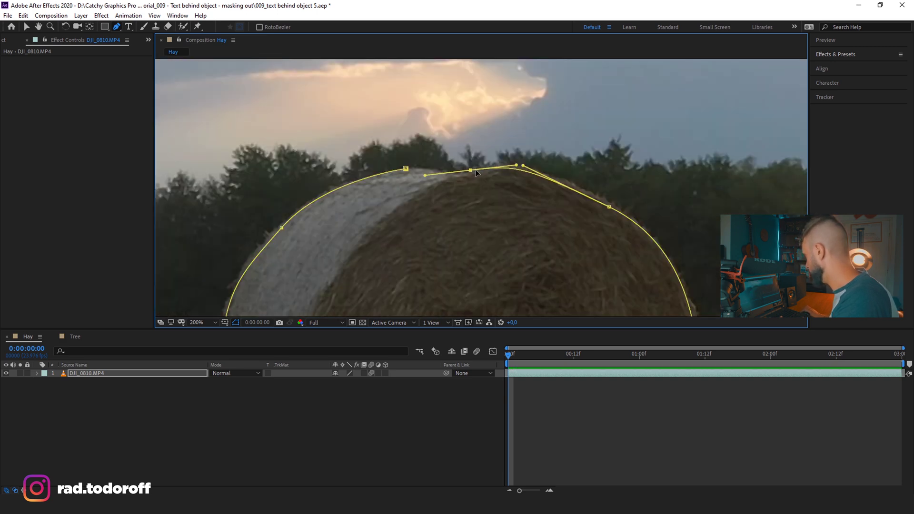
{"action": "left_click", "coordinate": [406, 169]}
{"action": "scroll", "coordinate": [443, 220], "scroll_direction": "down", "scroll_amount": 4}
{"action": "scroll", "coordinate": [461, 204], "scroll_direction": "up", "scroll_amount": 1}
{"action": "scroll", "coordinate": [483, 201], "scroll_direction": "down", "scroll_amount": 1}
{"action": "left_click", "coordinate": [90, 375]}
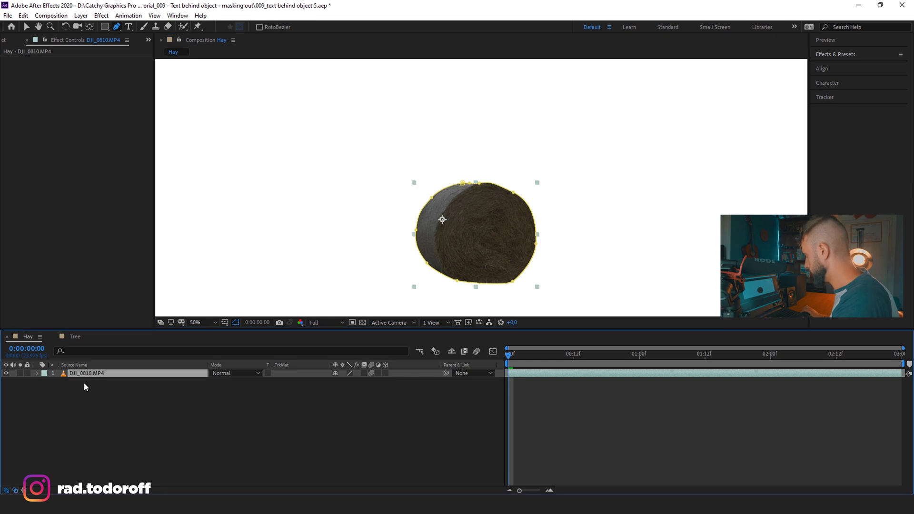
Set Mask 1's mode to None so the full field shows again
{"action": "key", "text": "m"}
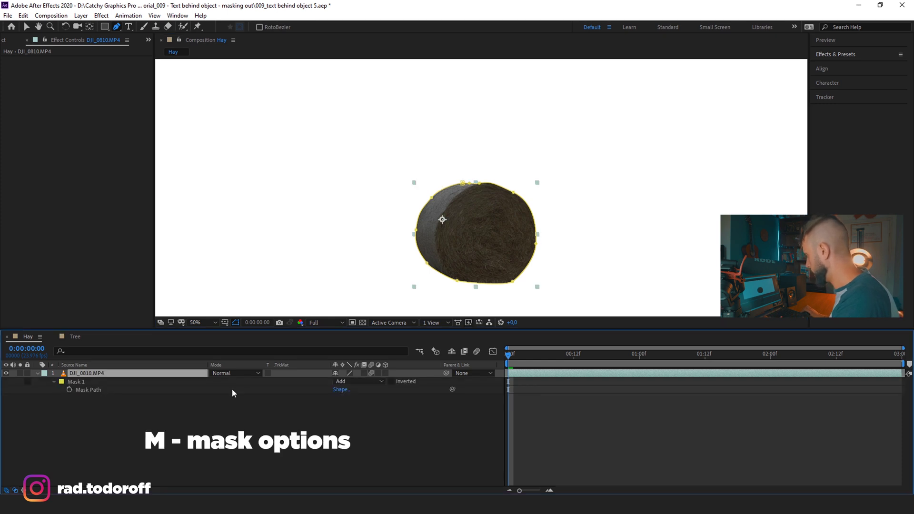
{"action": "left_click", "coordinate": [364, 382]}
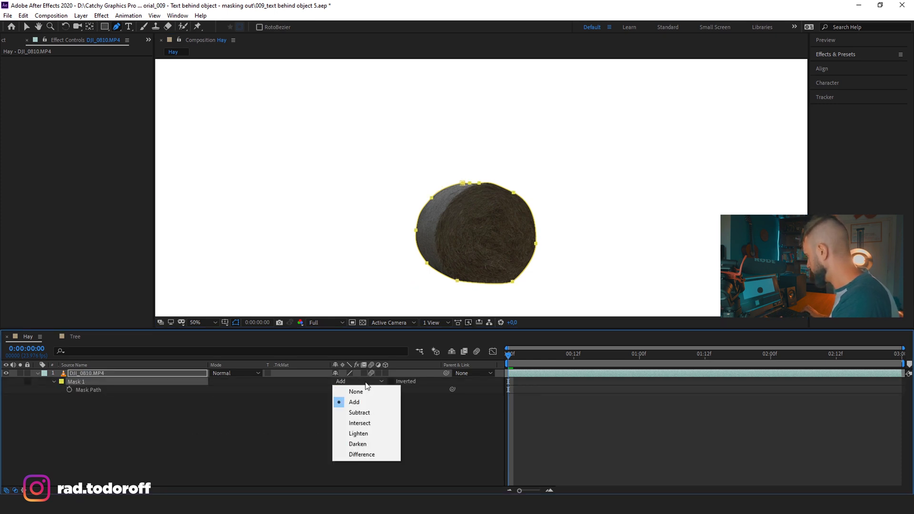
{"action": "left_click", "coordinate": [365, 390]}
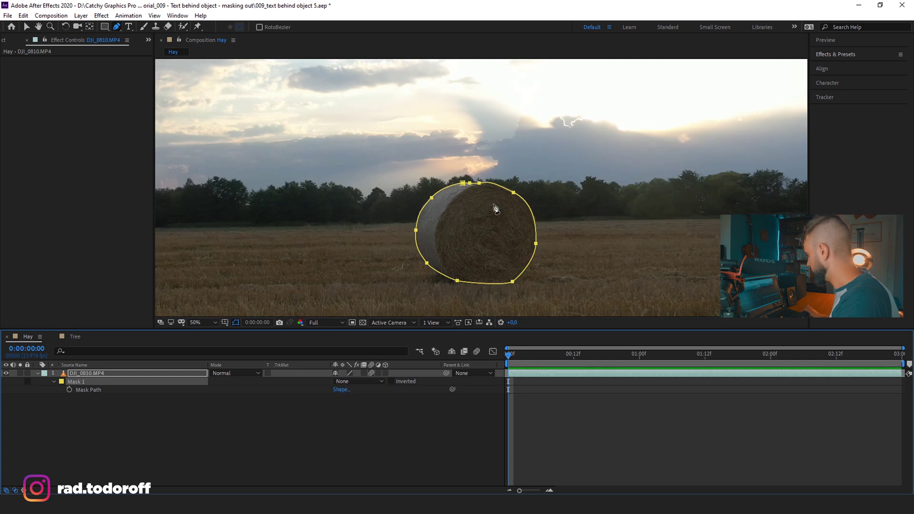
{"action": "left_click", "coordinate": [442, 420]}
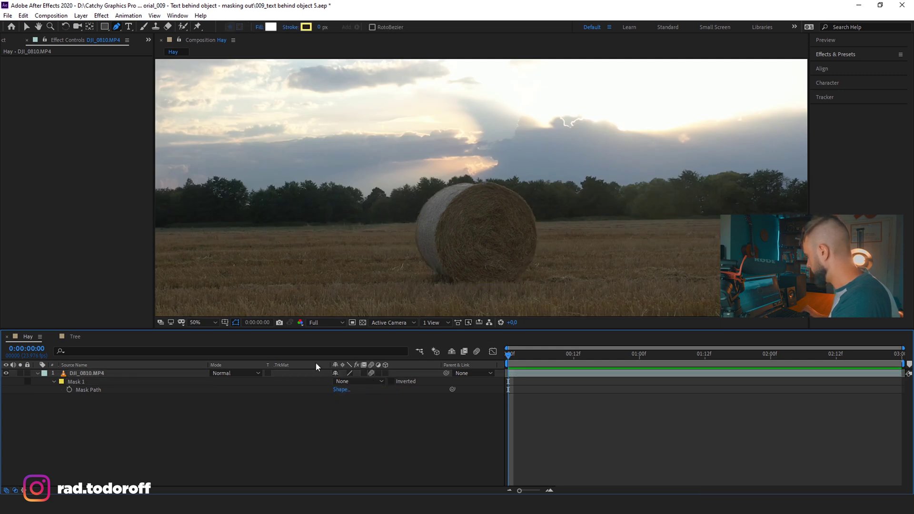
Choose Track Mask for Mask 1 to open the Tracker
{"action": "left_click", "coordinate": [82, 383]}
{"action": "right_click", "coordinate": [81, 383]}
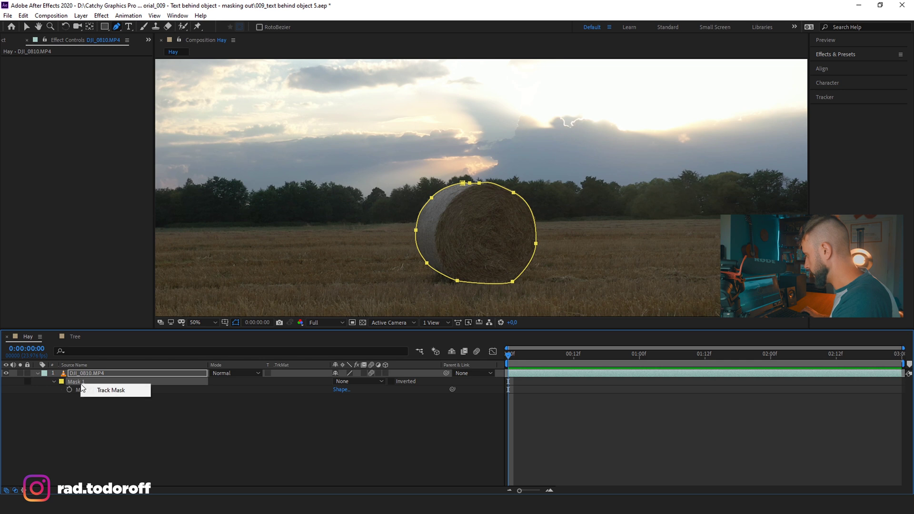
{"action": "left_click", "coordinate": [114, 390]}
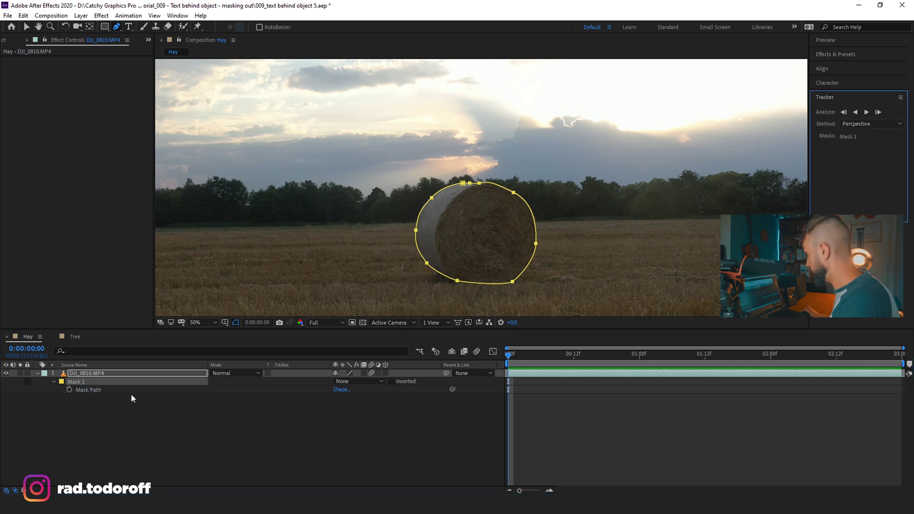
Track Mask 1 forward from the first frame using the Perspective method
{"action": "left_click", "coordinate": [870, 126]}
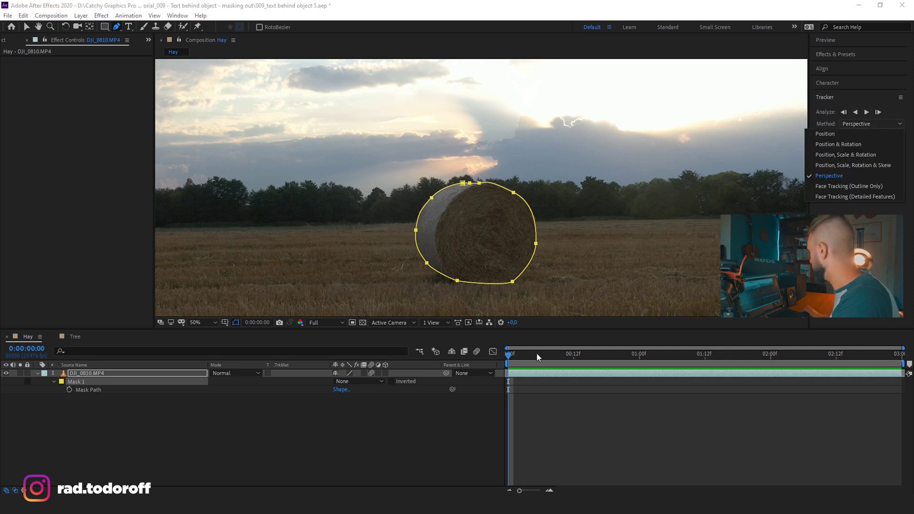
{"action": "left_click_drag", "start_coordinate": [530, 361], "coordinate": [495, 367]}
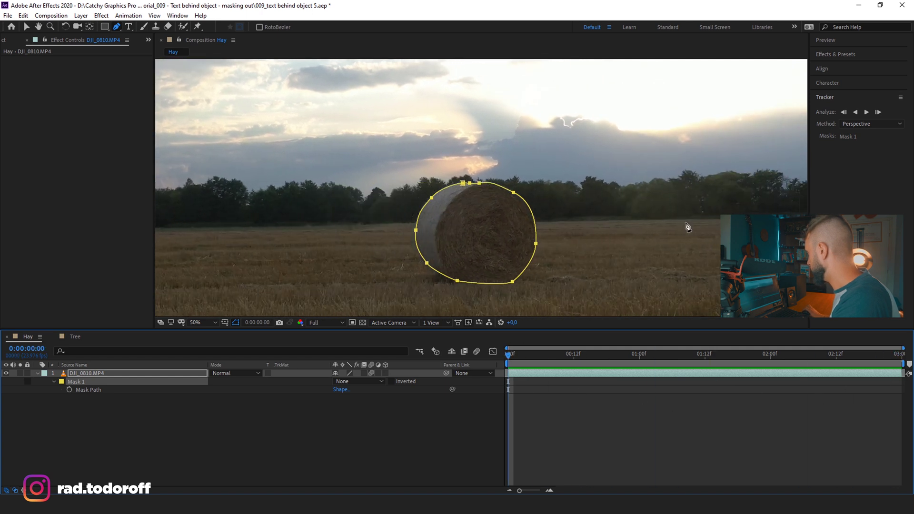
{"action": "left_click", "coordinate": [876, 124]}
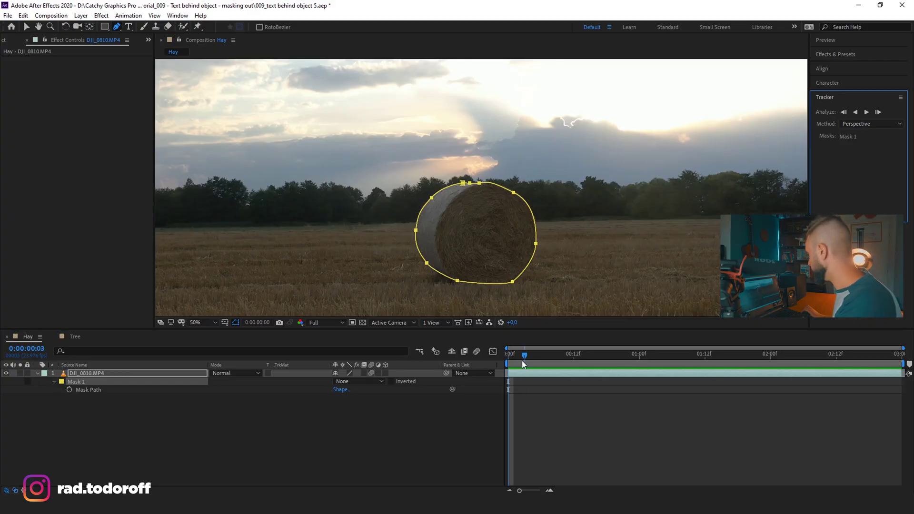
{"action": "left_click_drag", "start_coordinate": [523, 364], "coordinate": [509, 364]}
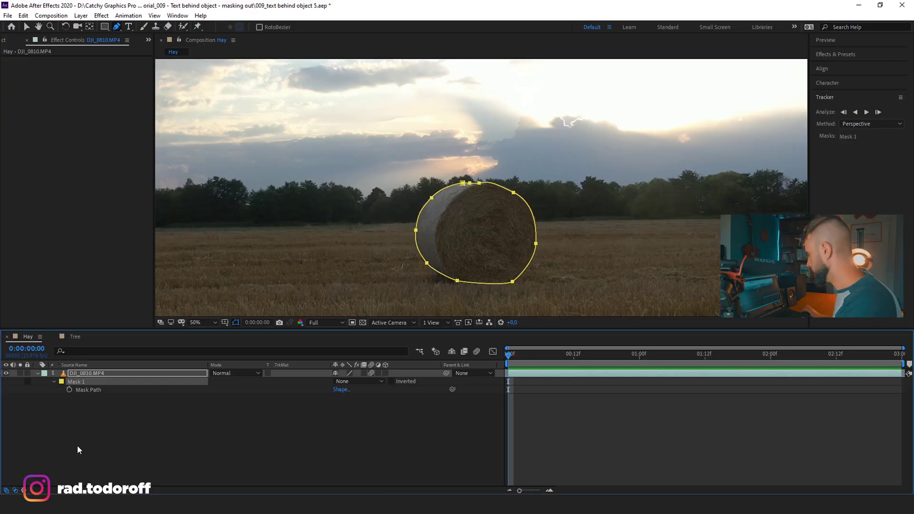
{"action": "left_click", "coordinate": [867, 113]}
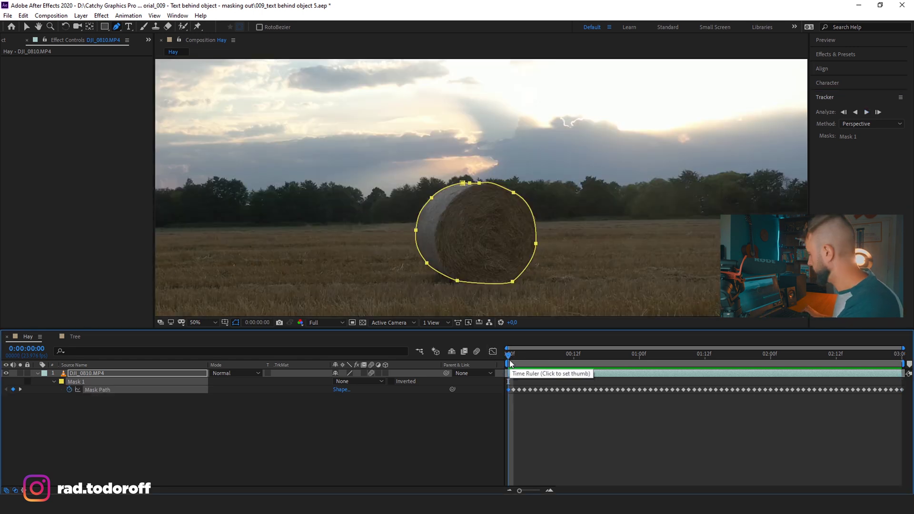
Inspect the tracked mask around frame 0:00:00:21, undoing an accidental new mask
{"action": "mouse_move", "coordinate": [526, 357]}
{"action": "left_mouse_down"}
{"action": "mouse_move", "coordinate": [607, 351]}
{"action": "mouse_move", "coordinate": [541, 354]}
{"action": "left_mouse_up"}
{"action": "scroll", "coordinate": [481, 255], "scroll_direction": "up", "scroll_amount": 1}
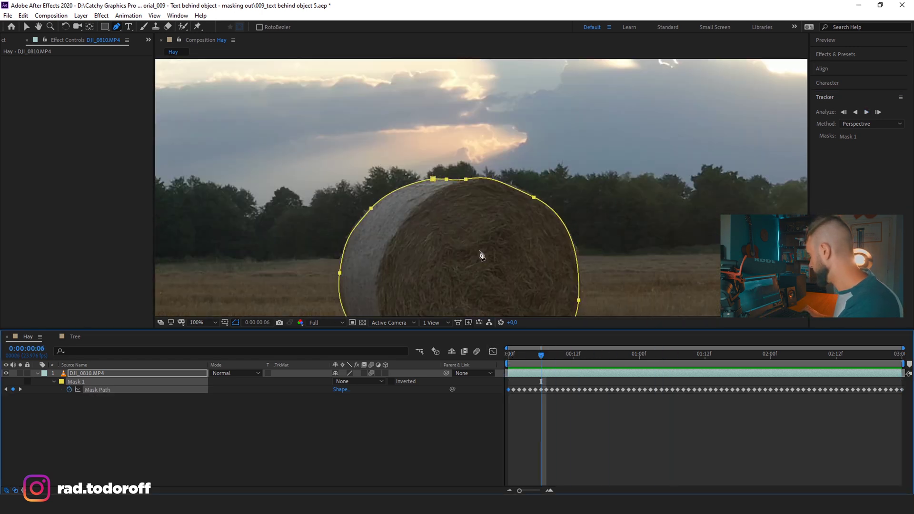
{"action": "left_click_drag", "start_coordinate": [481, 254], "coordinate": [456, 182]}
{"action": "key", "text": "g"}
{"action": "left_click_drag", "start_coordinate": [521, 356], "coordinate": [667, 379]}
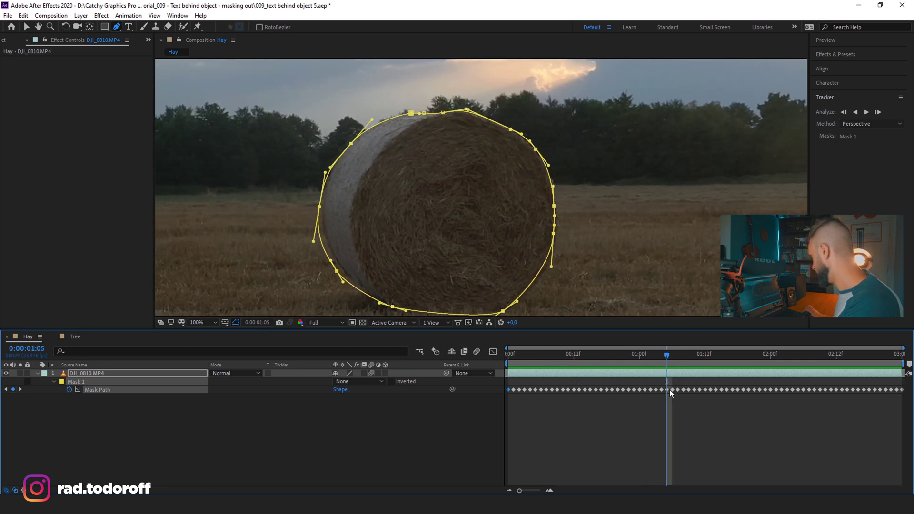
{"action": "left_click_drag", "start_coordinate": [511, 113], "coordinate": [544, 162]}
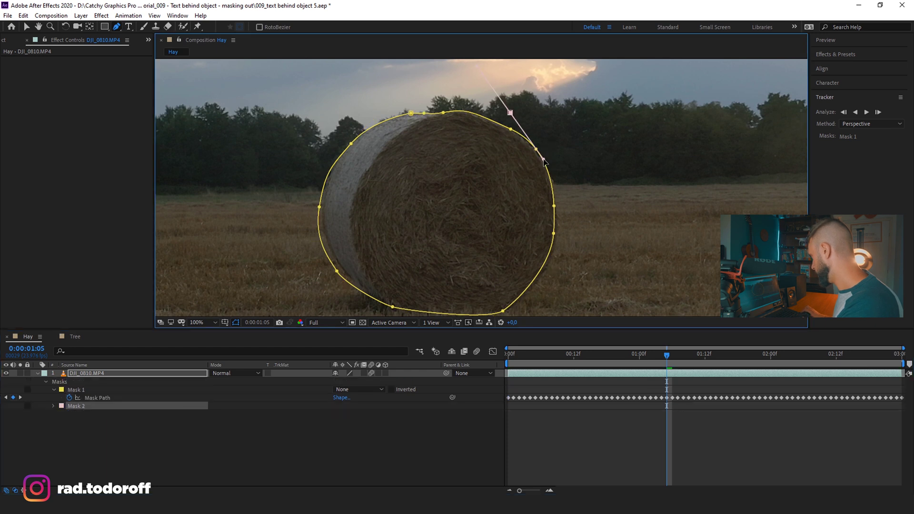
{"action": "key", "text": "ctrl+z"}
Nudge the drifting mask points onto the bale edge and delete the faulty keyframes up to 01:05
{"action": "key", "text": "v"}
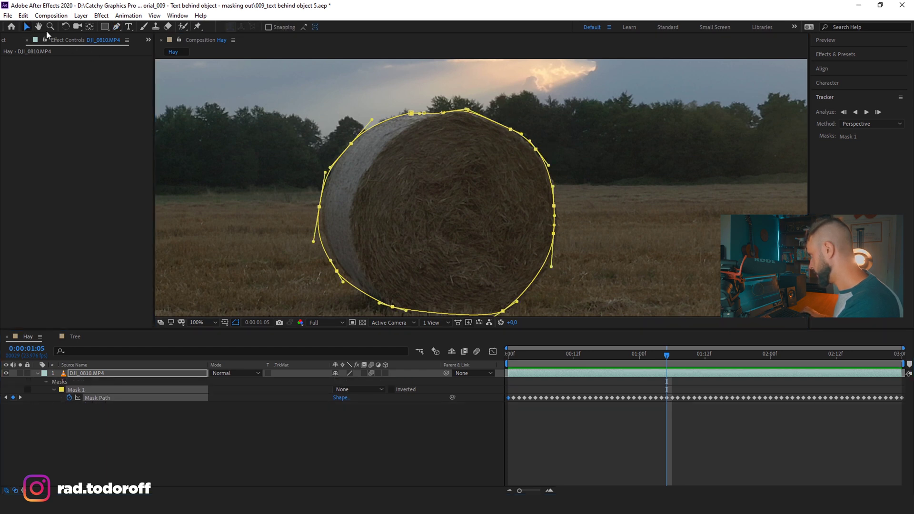
{"action": "left_click_drag", "start_coordinate": [505, 117], "coordinate": [555, 185]}
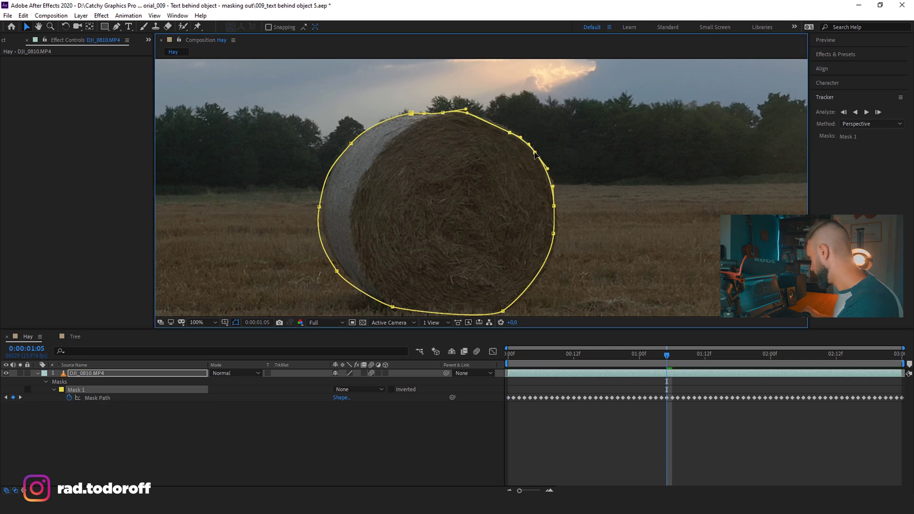
{"action": "left_click_drag", "start_coordinate": [271, 190], "coordinate": [342, 272]}
{"action": "mouse_move", "coordinate": [666, 356]}
{"action": "left_mouse_down"}
{"action": "mouse_move", "coordinate": [614, 370]}
{"action": "mouse_move", "coordinate": [662, 414]}
{"action": "mouse_move", "coordinate": [652, 361]}
{"action": "mouse_move", "coordinate": [679, 361]}
{"action": "mouse_move", "coordinate": [667, 361]}
{"action": "left_mouse_up"}
{"action": "key", "text": "Delete"}
Delete the three Mask Path keyframes after frame 00:14
{"action": "left_click", "coordinate": [633, 380]}
{"action": "left_click_drag", "start_coordinate": [666, 355], "coordinate": [600, 401]}
{"action": "key", "text": "Delete"}
Check the mask up to 01:13, then select and delete the drifting Mask Path keyframes
{"action": "left_click_drag", "start_coordinate": [587, 360], "coordinate": [898, 361]}
{"action": "left_click_drag", "start_coordinate": [291, 179], "coordinate": [316, 244]}
{"action": "left_click_drag", "start_coordinate": [390, 314], "coordinate": [317, 235]}
{"action": "left_click", "coordinate": [102, 391]}
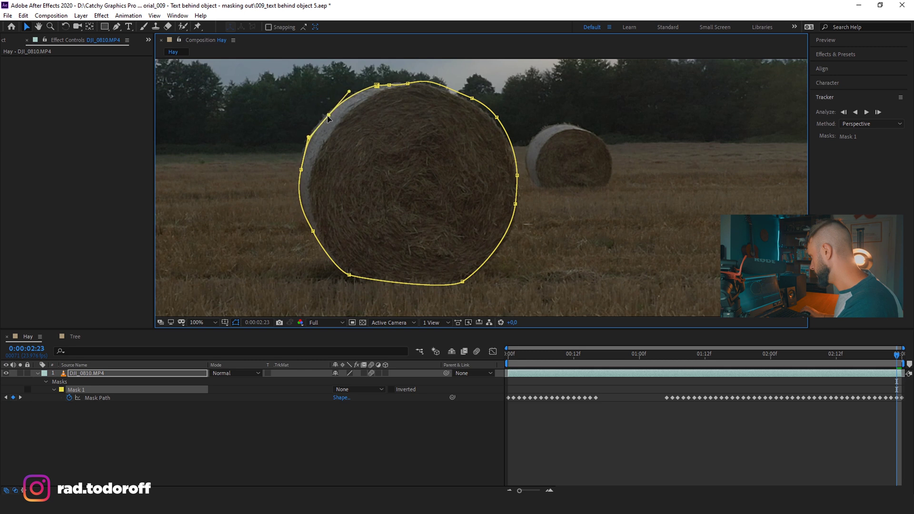
{"action": "left_click_drag", "start_coordinate": [512, 137], "coordinate": [510, 134]}
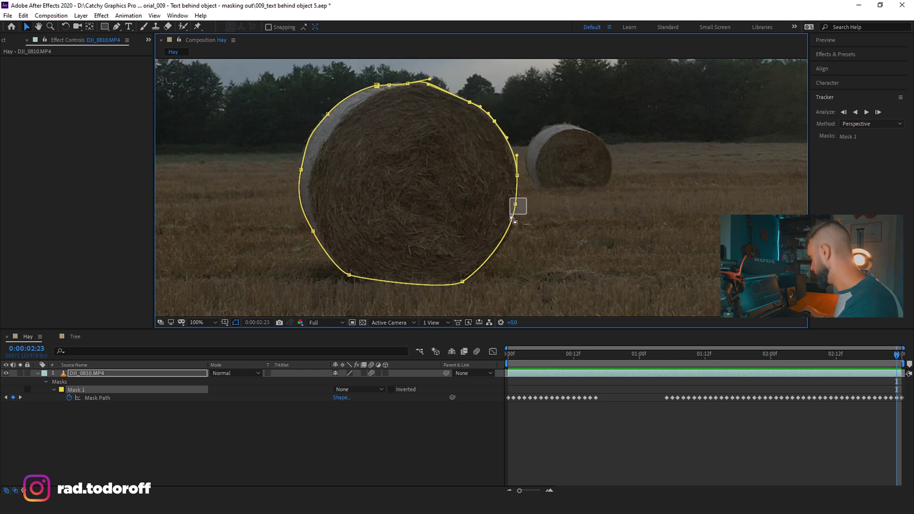
{"action": "left_click_drag", "start_coordinate": [698, 355], "coordinate": [798, 361]}
{"action": "left_click_drag", "start_coordinate": [669, 384], "coordinate": [842, 413]}
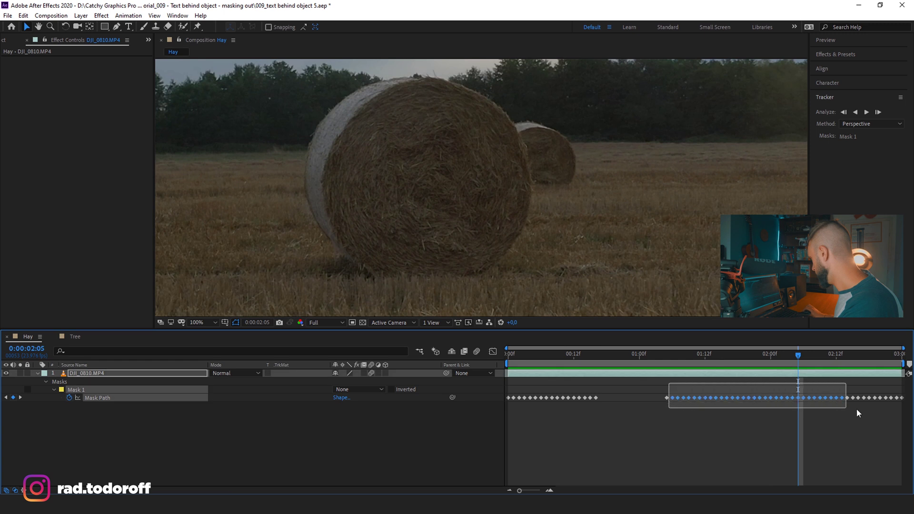
{"action": "left_click_drag", "start_coordinate": [898, 417], "coordinate": [893, 407]}
{"action": "key", "text": "Delete"}
Reshape the mask to hug the bale at 01:08 and other frames toward 02:13
{"action": "mouse_move", "coordinate": [804, 359]}
{"action": "left_mouse_down"}
{"action": "mouse_move", "coordinate": [667, 361]}
{"action": "mouse_move", "coordinate": [790, 364]}
{"action": "left_mouse_up"}
{"action": "left_click_drag", "start_coordinate": [255, 93], "coordinate": [376, 259]}
{"action": "left_click_drag", "start_coordinate": [301, 201], "coordinate": [317, 217]}
{"action": "left_click_drag", "start_coordinate": [523, 183], "coordinate": [526, 185]}
{"action": "left_click_drag", "start_coordinate": [787, 356], "coordinate": [592, 358]}
{"action": "left_click_drag", "start_coordinate": [307, 145], "coordinate": [302, 145]}
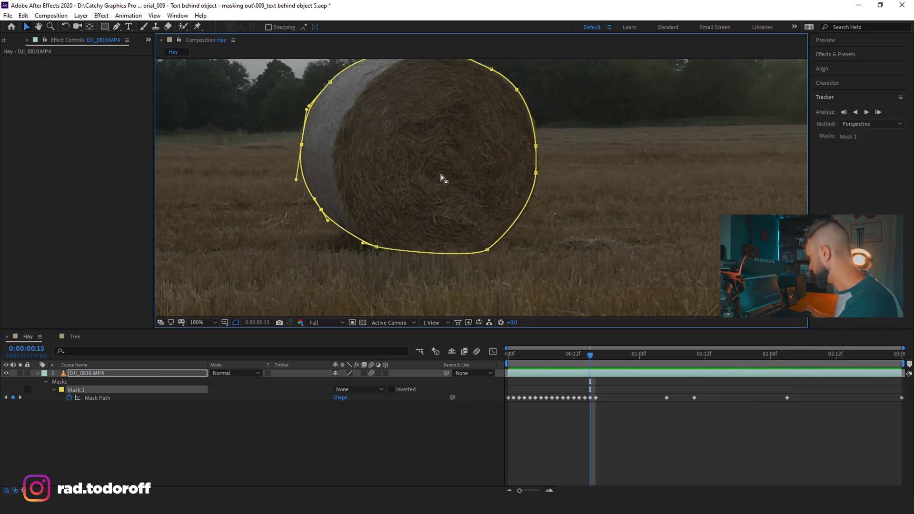
{"action": "left_click_drag", "start_coordinate": [592, 357], "coordinate": [897, 359]}
{"action": "left_click_drag", "start_coordinate": [492, 196], "coordinate": [489, 197]}
{"action": "mouse_move", "coordinate": [897, 357]}
{"action": "left_mouse_down"}
{"action": "mouse_move", "coordinate": [826, 375]}
{"action": "mouse_move", "coordinate": [880, 358]}
{"action": "left_mouse_up"}
Refine the mask at 02:19 and the final frame, removing the keyframe near 02:23
{"action": "left_click_drag", "start_coordinate": [892, 392], "coordinate": [899, 408]}
{"action": "key", "text": "Delete"}
{"action": "left_click_drag", "start_coordinate": [886, 356], "coordinate": [876, 358]}
{"action": "left_click_drag", "start_coordinate": [283, 253], "coordinate": [289, 247]}
{"action": "left_click_drag", "start_coordinate": [885, 405], "coordinate": [878, 395]}
{"action": "key", "text": "Delete"}
{"action": "left_click_drag", "start_coordinate": [875, 356], "coordinate": [897, 357]}
{"action": "left_click_drag", "start_coordinate": [906, 393], "coordinate": [899, 405]}
{"action": "key", "text": "Delete"}
{"action": "left_click_drag", "start_coordinate": [286, 250], "coordinate": [288, 248]}
{"action": "left_click_drag", "start_coordinate": [897, 356], "coordinate": [447, 322]}
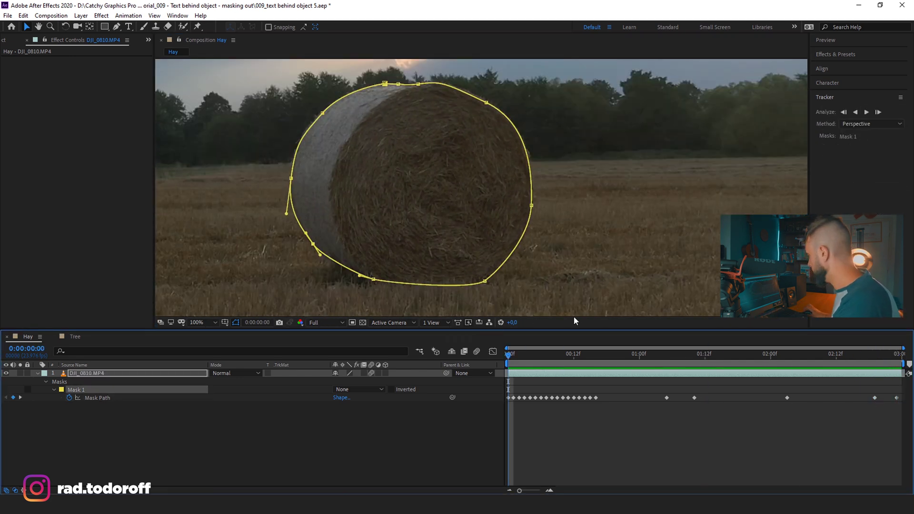
Set Mask 1's mode back to Add and preview the bale cut out on white
{"action": "key", "text": "space"}
{"action": "left_click", "coordinate": [569, 362]}
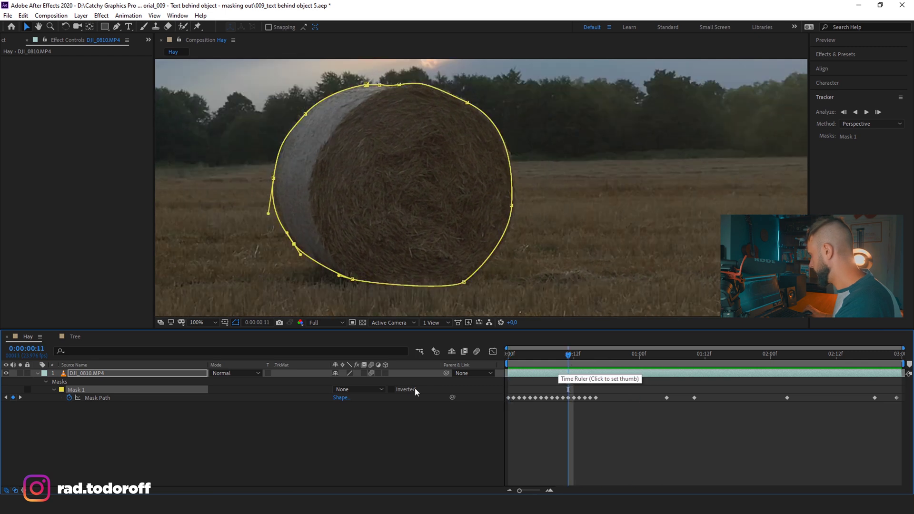
{"action": "left_click", "coordinate": [364, 389]}
{"action": "left_click", "coordinate": [362, 413]}
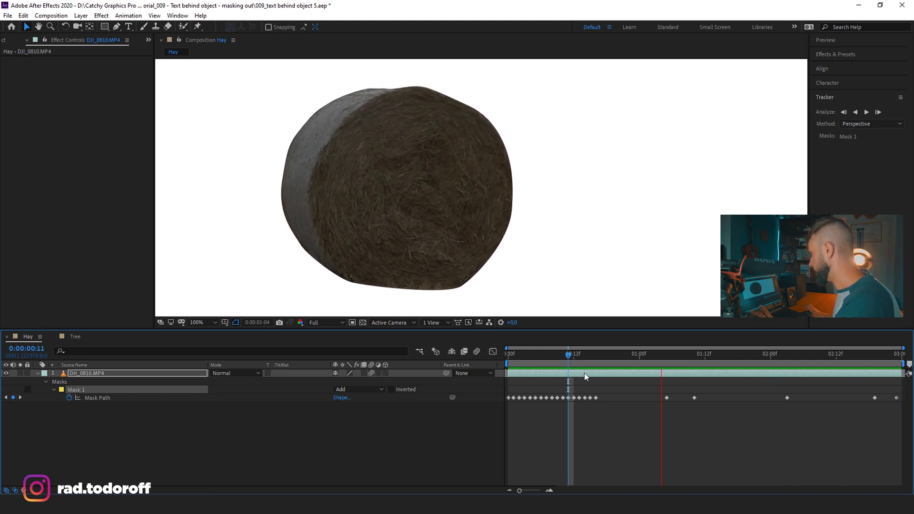
{"action": "key", "text": "space"}
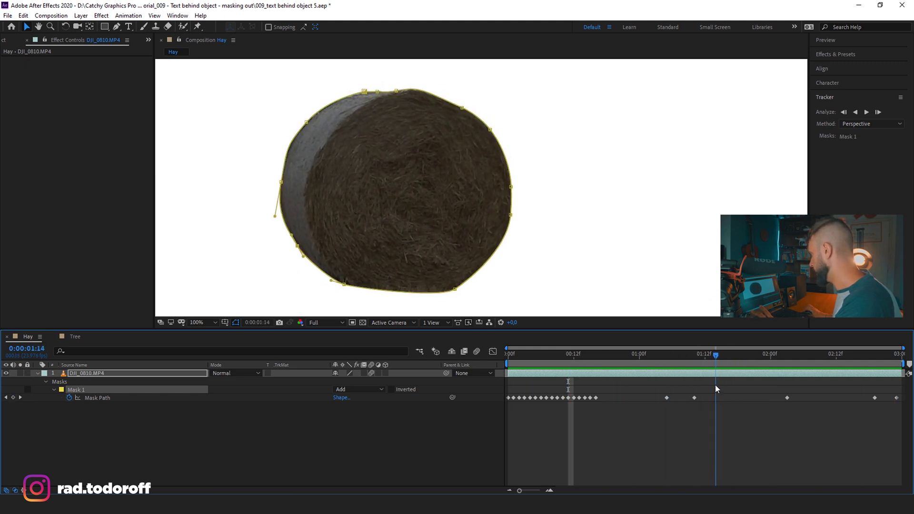
Scrub and play back the masked clip, then duplicate the DJI_0810.MP4 layer
{"action": "left_click_drag", "start_coordinate": [897, 356], "coordinate": [637, 378]}
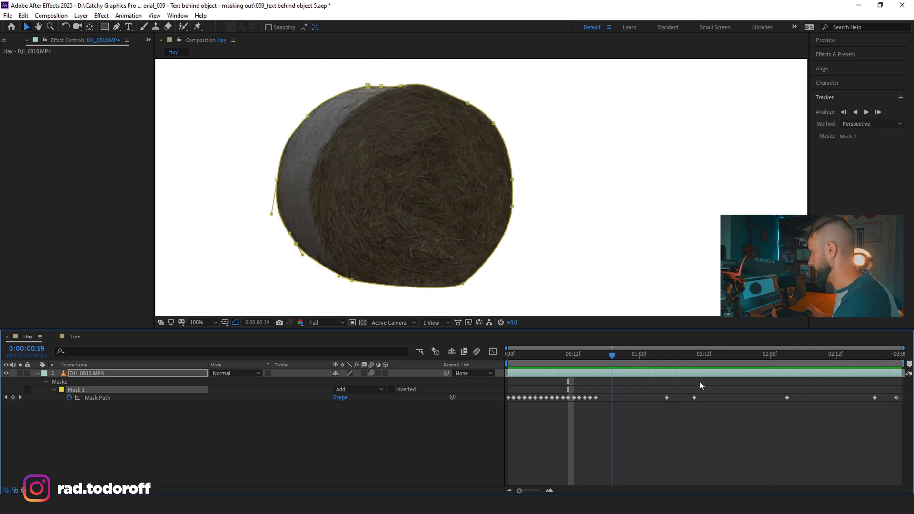
{"action": "left_click_drag", "start_coordinate": [657, 408], "coordinate": [505, 357]}
{"action": "key", "text": "space"}
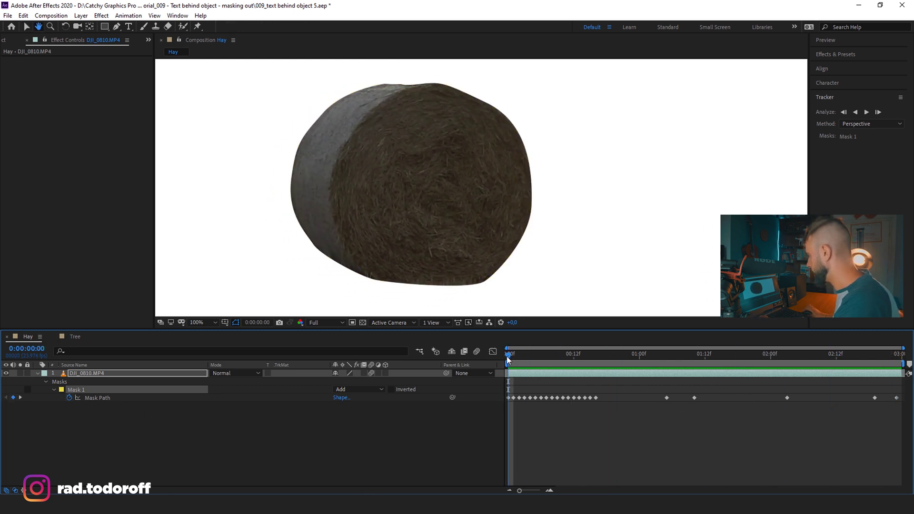
{"action": "key", "text": "space"}
{"action": "key", "text": "ctrl+d"}
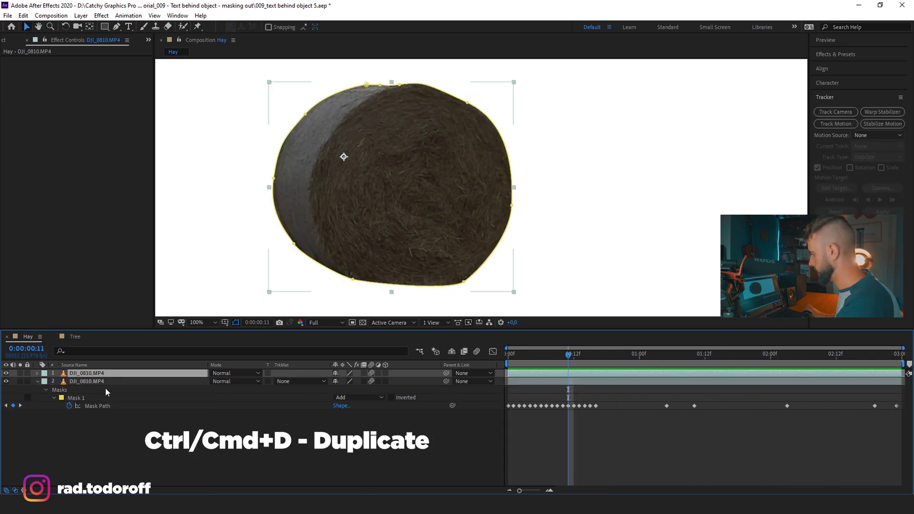
Delete the lower copy's mask and toggle Solo on the masked bale layer to compare
{"action": "left_click", "coordinate": [87, 389]}
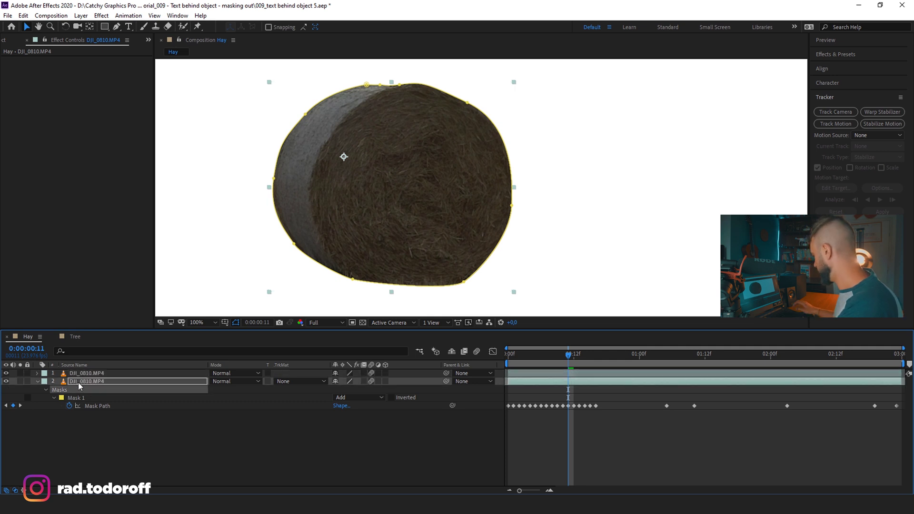
{"action": "key", "text": "Delete"}
{"action": "left_click", "coordinate": [96, 374]}
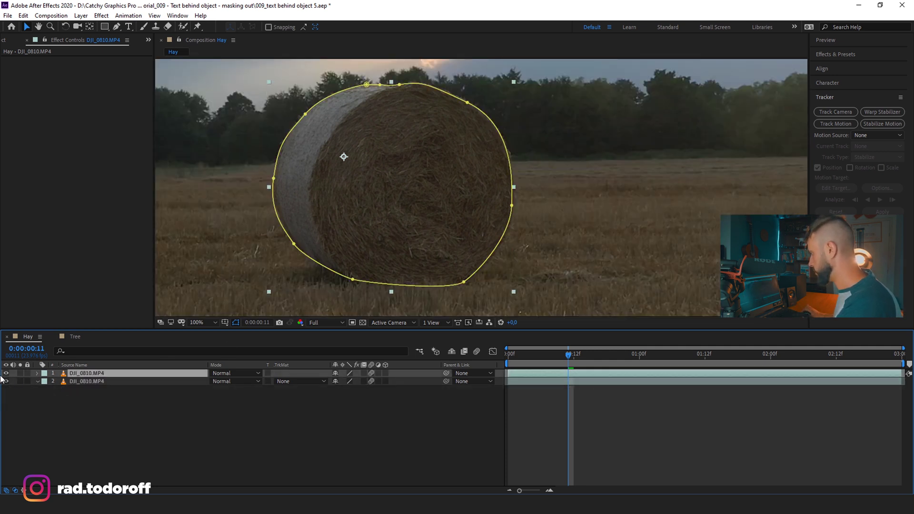
{"action": "left_click", "coordinate": [21, 372]}
{"action": "left_click", "coordinate": [22, 372]}
{"action": "left_click", "coordinate": [21, 372]}
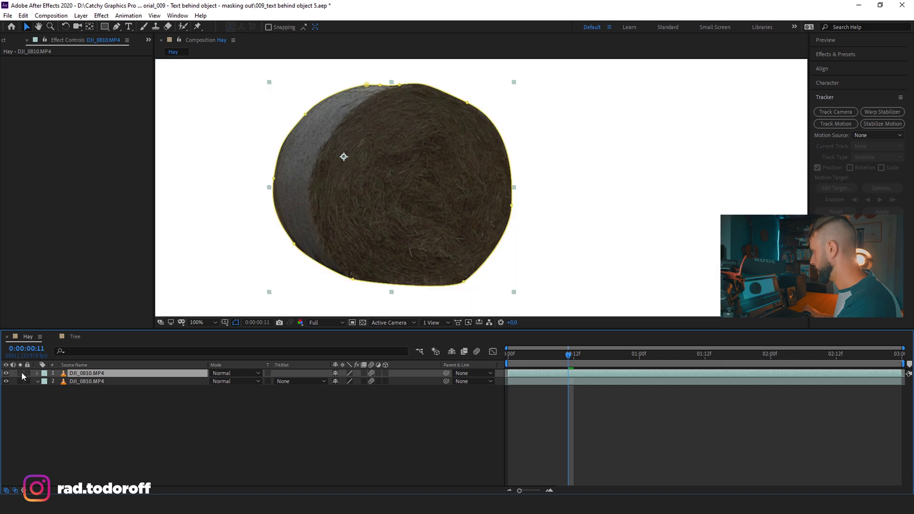
{"action": "left_click", "coordinate": [21, 372]}
Recentre the whole shot and start a new text layer in the composition
{"action": "scroll", "coordinate": [321, 177], "scroll_direction": "down", "scroll_amount": 4}
{"action": "left_click_drag", "start_coordinate": [322, 180], "coordinate": [301, 159]}
{"action": "left_click", "coordinate": [129, 27]}
{"action": "left_click", "coordinate": [388, 157]}
Type 'HAAAAY' and scale the text layer to 213%
{"action": "type", "text": "H"}
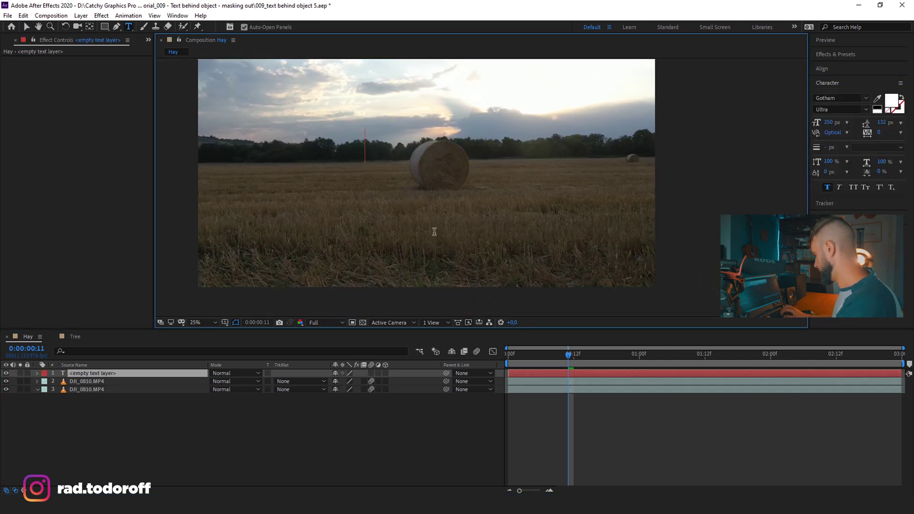
{"action": "type", "text": "AAAAY"}
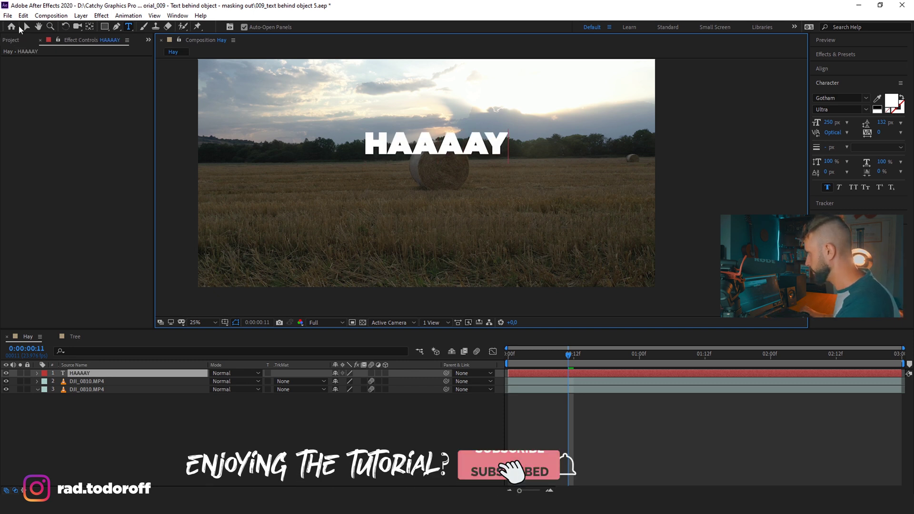
{"action": "key", "text": "Escape"}
{"action": "key", "text": "v"}
{"action": "key", "text": "s"}
{"action": "left_click_drag", "start_coordinate": [348, 382], "coordinate": [385, 364]}
Move the HAAAAY layer below the masked bale layer and position it behind the bale
{"action": "left_click_drag", "start_coordinate": [90, 374], "coordinate": [93, 400]}
{"action": "left_click", "coordinate": [514, 139]}
{"action": "left_click_drag", "start_coordinate": [514, 138], "coordinate": [443, 125]}
{"action": "scroll", "coordinate": [433, 153], "scroll_direction": "up", "scroll_amount": 2}
{"action": "scroll", "coordinate": [470, 190], "scroll_direction": "up", "scroll_amount": 2}
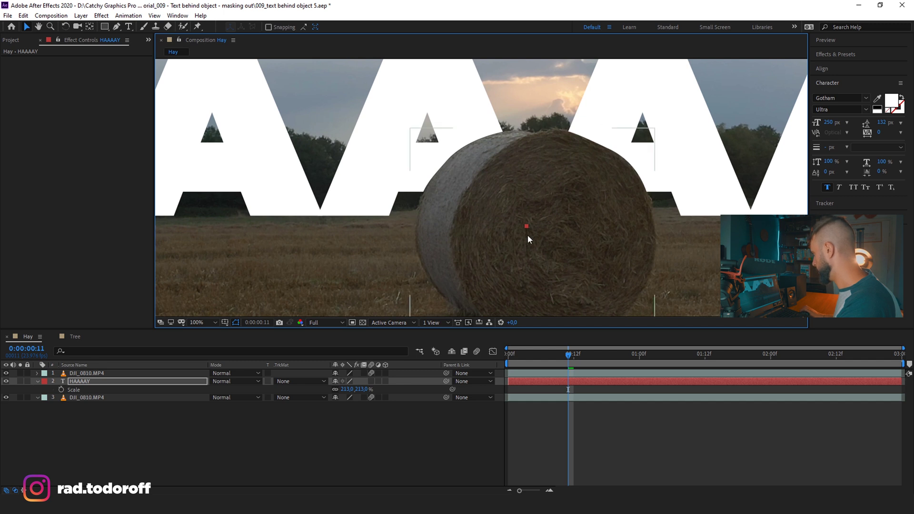
{"action": "scroll", "coordinate": [428, 157], "scroll_direction": "up", "scroll_amount": 2}
{"action": "scroll", "coordinate": [400, 143], "scroll_direction": "down", "scroll_amount": 5}
{"action": "scroll", "coordinate": [393, 142], "scroll_direction": "up", "scroll_amount": 4}
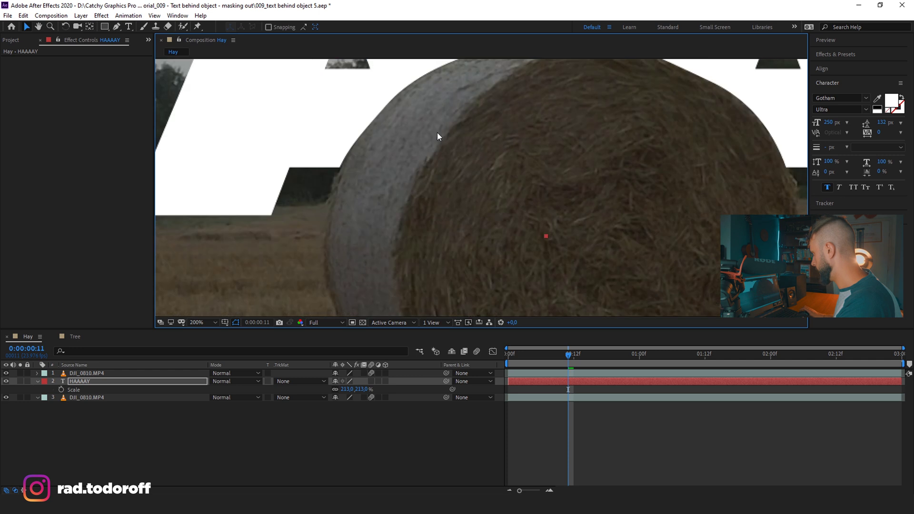
Give Mask 1 on the top bale layer a 2 px Mask Feather
{"action": "left_click", "coordinate": [85, 374]}
{"action": "left_click", "coordinate": [86, 398]}
{"action": "left_click", "coordinate": [90, 374]}
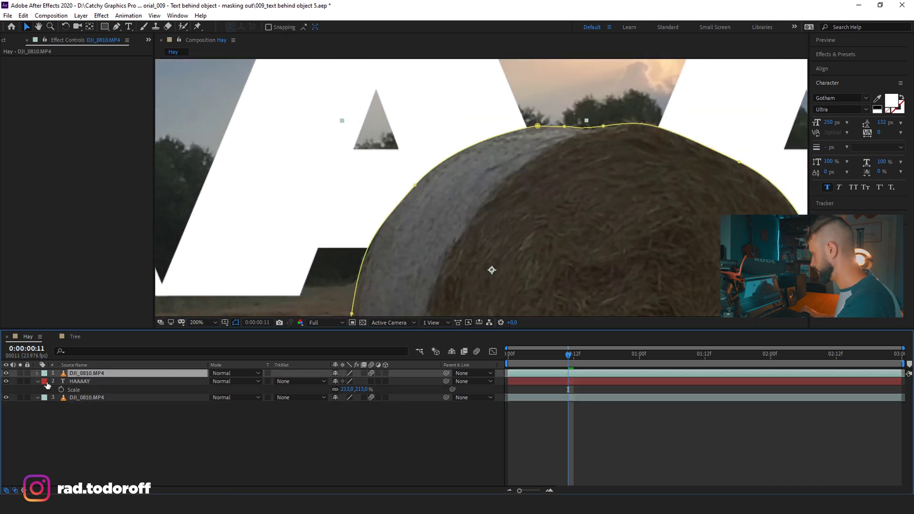
{"action": "key", "text": "m"}
{"action": "left_click", "coordinate": [53, 382]}
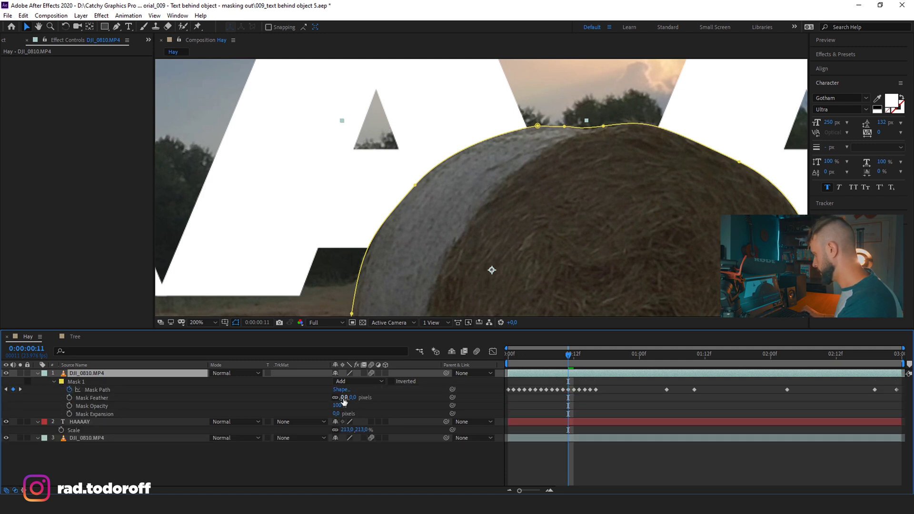
{"action": "left_click", "coordinate": [379, 479]}
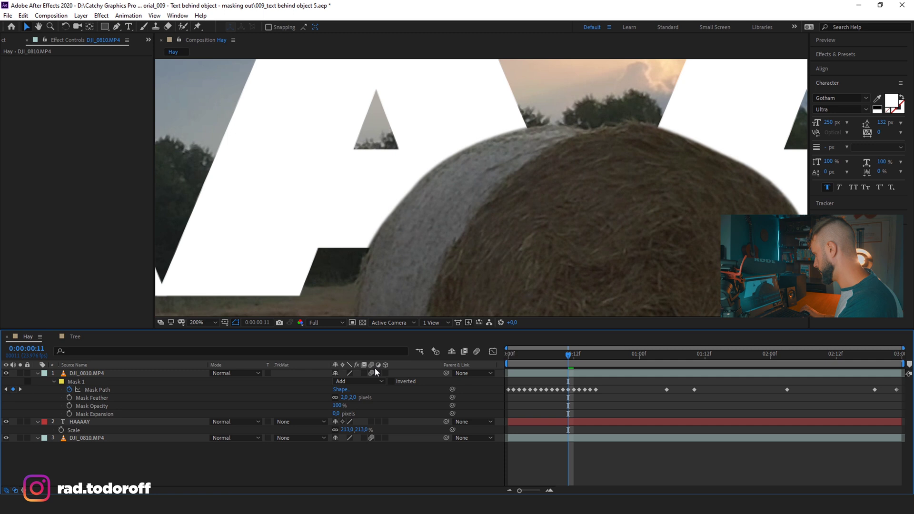
Play a preview of the HAAAAY text behind the feathered bale
{"action": "scroll", "coordinate": [498, 238], "scroll_direction": "down", "scroll_amount": 4}
{"action": "key", "text": "space"}
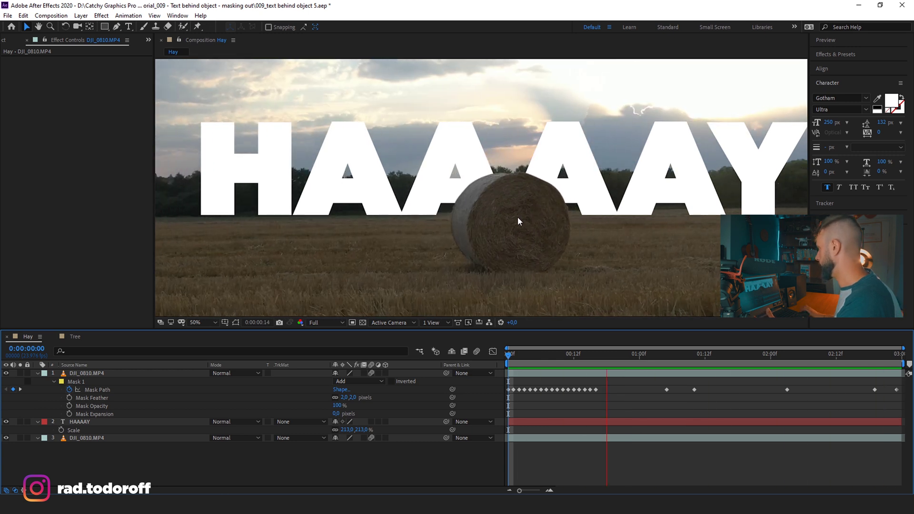
{"action": "scroll", "coordinate": [507, 184], "scroll_direction": "down", "scroll_amount": 2}
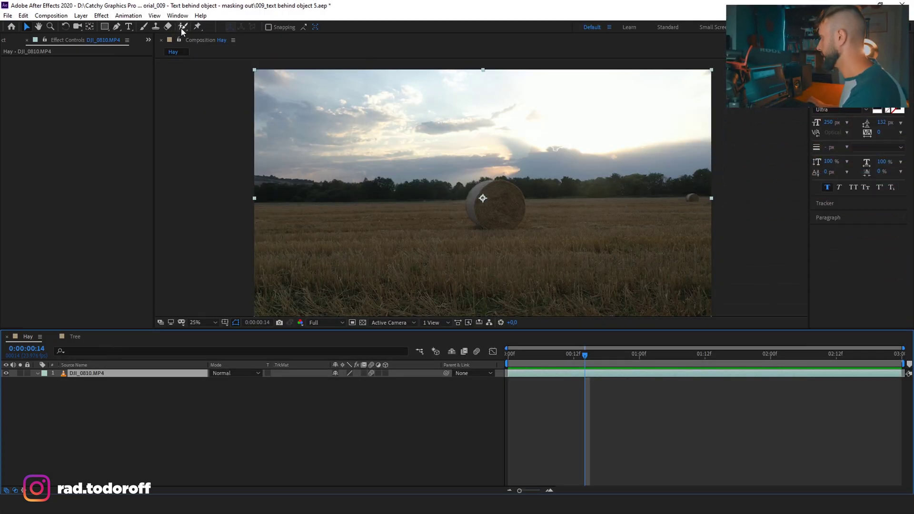
Pick the Roto Brush Tool and open DJI_0810.MP4 in its own Layer panel
{"action": "left_click", "coordinate": [182, 26]}
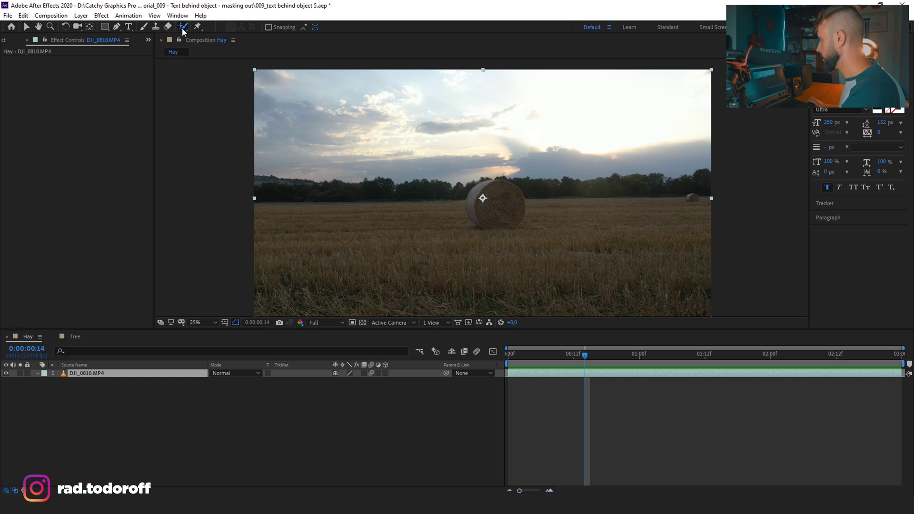
{"action": "left_click_drag", "start_coordinate": [184, 31], "coordinate": [236, 38]}
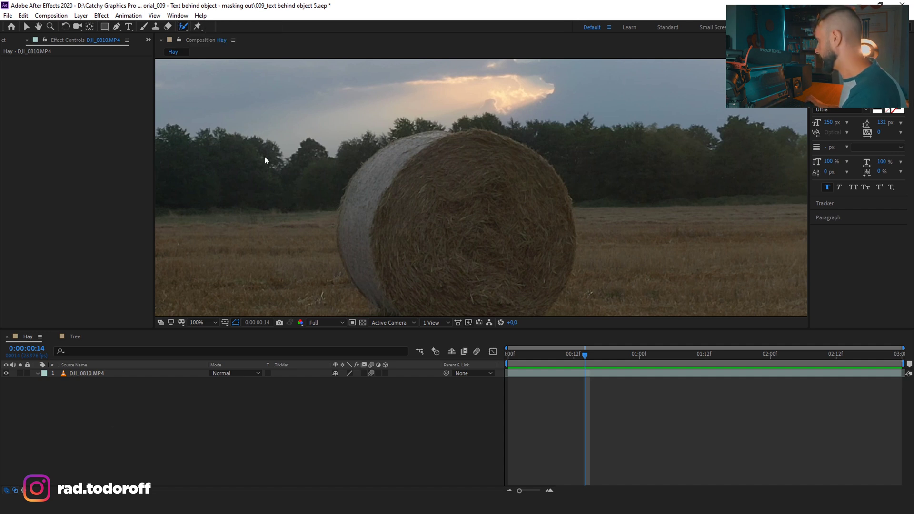
{"action": "left_click", "coordinate": [66, 373]}
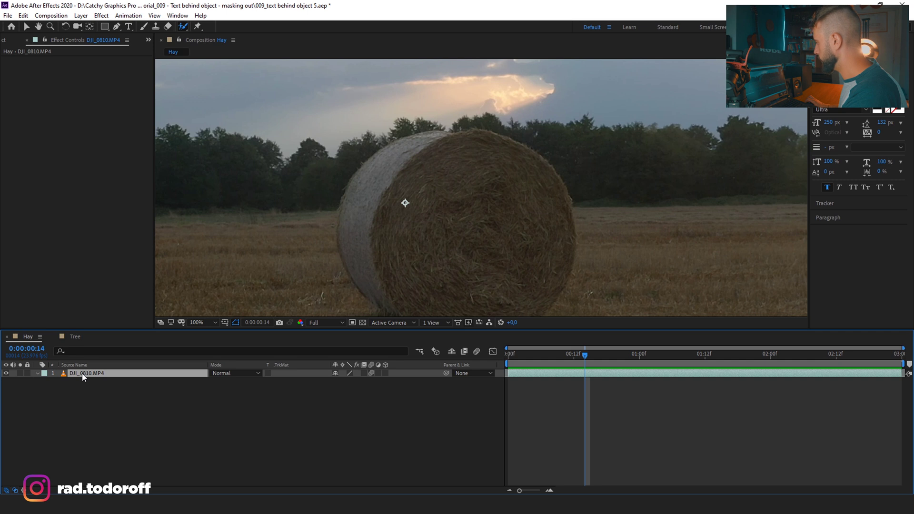
{"action": "double_click", "coordinate": [83, 375]}
{"action": "scroll", "coordinate": [482, 169], "scroll_direction": "down", "scroll_amount": 6}
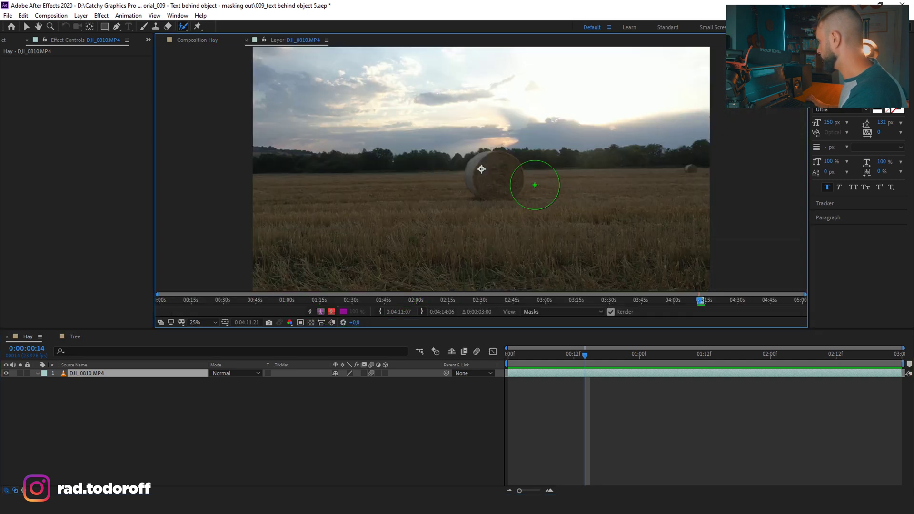
{"action": "scroll", "coordinate": [481, 168], "scroll_direction": "up", "scroll_amount": 3}
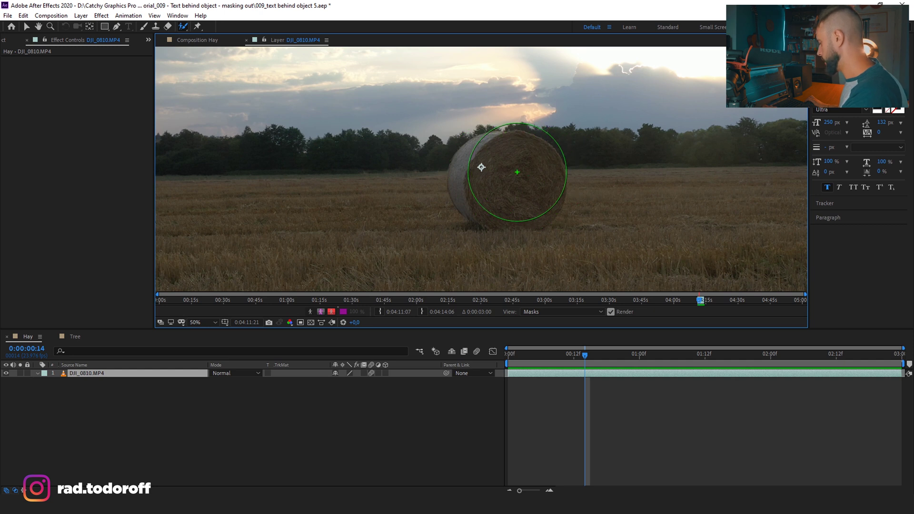
Resize the Roto Brush to suit the hay bale
{"action": "left_click_drag", "start_coordinate": [521, 168], "coordinate": [521, 169]}
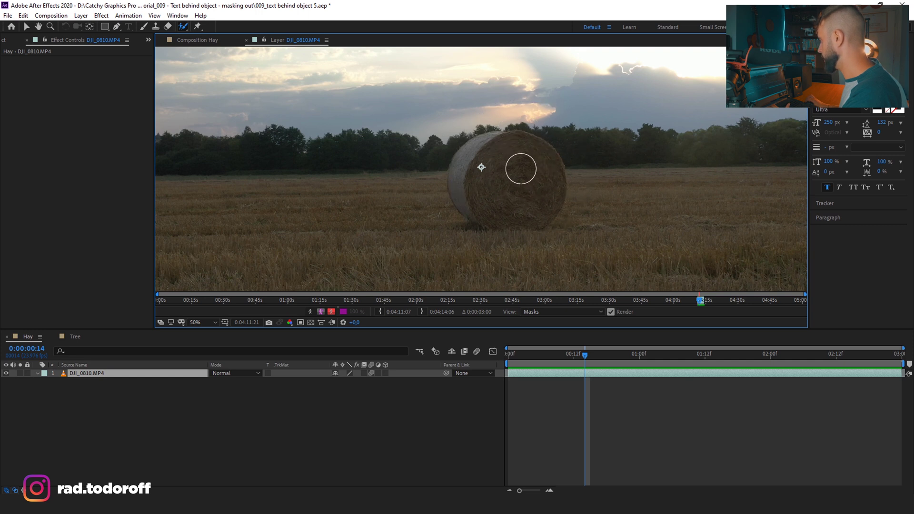
{"action": "scroll", "coordinate": [483, 163], "scroll_direction": "up", "scroll_amount": 1}
{"action": "scroll", "coordinate": [563, 167], "scroll_direction": "down", "scroll_amount": 1}
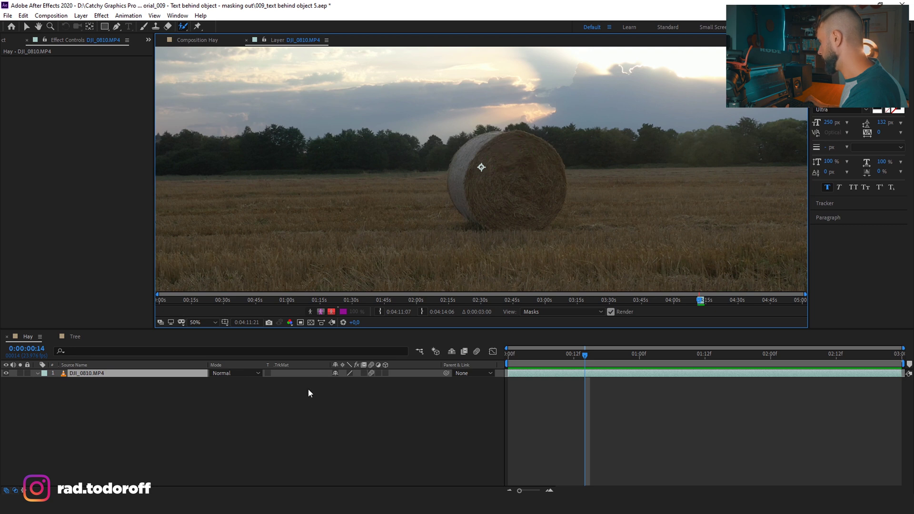
Paint a Roto Brush foreground stroke over the hay bale, then shrink the brush for finer edge work
{"action": "mouse_move", "coordinate": [506, 151]}
{"action": "left_mouse_down"}
{"action": "mouse_move", "coordinate": [477, 169]}
{"action": "mouse_move", "coordinate": [478, 190]}
{"action": "mouse_move", "coordinate": [505, 207]}
{"action": "mouse_move", "coordinate": [537, 199]}
{"action": "mouse_move", "coordinate": [535, 174]}
{"action": "mouse_move", "coordinate": [517, 159]}
{"action": "left_mouse_up"}
{"action": "scroll", "coordinate": [515, 132], "scroll_direction": "up", "scroll_amount": 2}
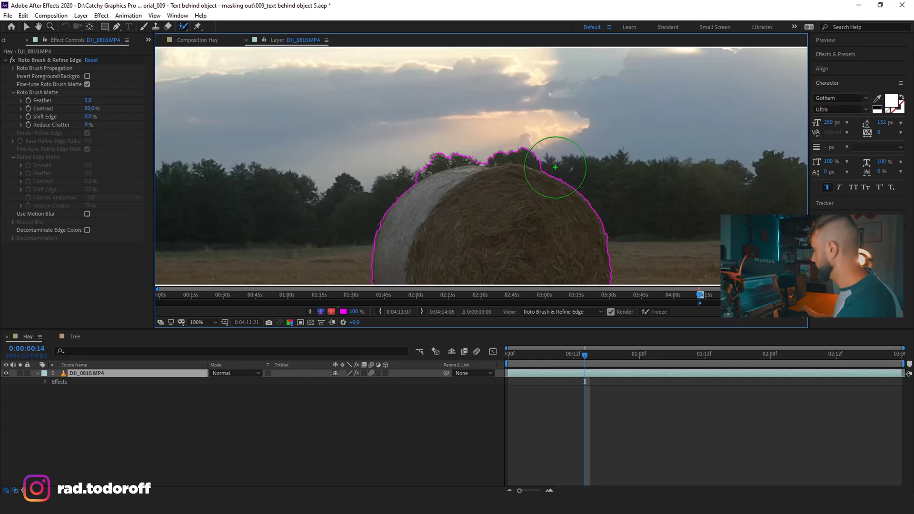
{"action": "right_click", "coordinate": [568, 126]}
{"action": "left_click", "coordinate": [584, 32]}
{"action": "left_click_drag", "start_coordinate": [579, 139], "coordinate": [566, 139]}
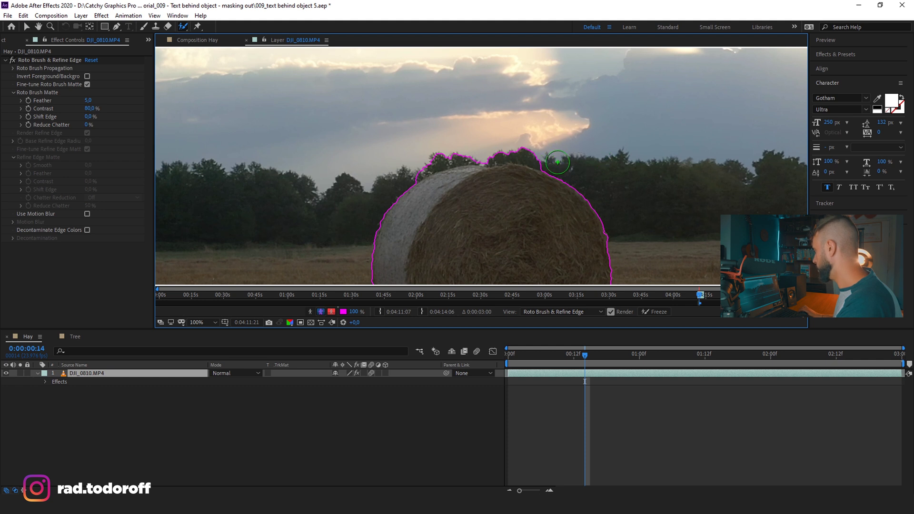
Subtract the sky above the bale, then add the bale's top edge back into the selection
{"action": "mouse_move", "coordinate": [554, 160]}
{"action": "left_mouse_down"}
{"action": "mouse_move", "coordinate": [472, 152]}
{"action": "mouse_move", "coordinate": [410, 161]}
{"action": "mouse_move", "coordinate": [404, 171]}
{"action": "left_mouse_up"}
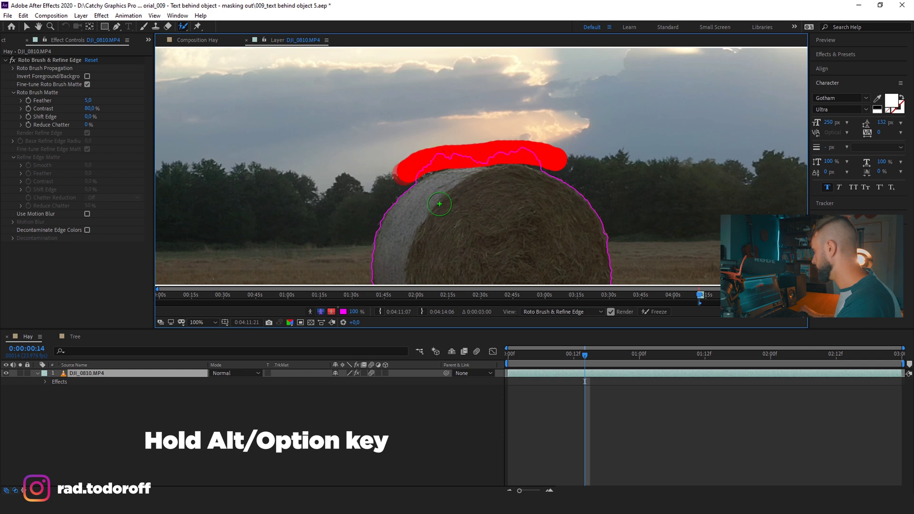
{"action": "scroll", "coordinate": [473, 176], "scroll_direction": "up", "scroll_amount": 1}
{"action": "mouse_move", "coordinate": [441, 196]}
{"action": "left_mouse_down"}
{"action": "mouse_move", "coordinate": [540, 191]}
{"action": "mouse_move", "coordinate": [572, 193]}
{"action": "mouse_move", "coordinate": [572, 205]}
{"action": "left_mouse_up"}
{"action": "scroll", "coordinate": [541, 186], "scroll_direction": "down", "scroll_amount": 2}
{"action": "left_click_drag", "start_coordinate": [471, 226], "coordinate": [488, 177]}
{"action": "scroll", "coordinate": [481, 175], "scroll_direction": "up", "scroll_amount": 2}
{"action": "scroll", "coordinate": [443, 166], "scroll_direction": "down", "scroll_amount": 2}
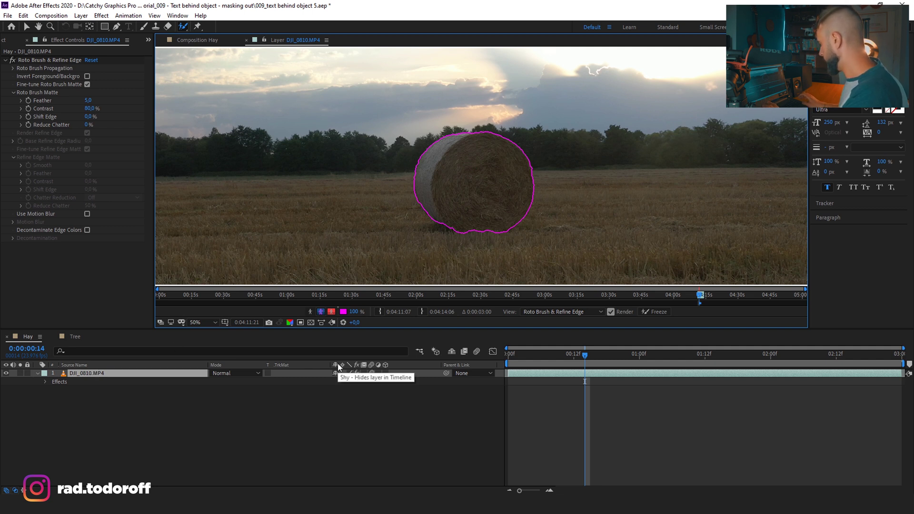
Step forward three frames and remove sky above the bale's top edge
{"action": "key", "text": "Page_Down"}
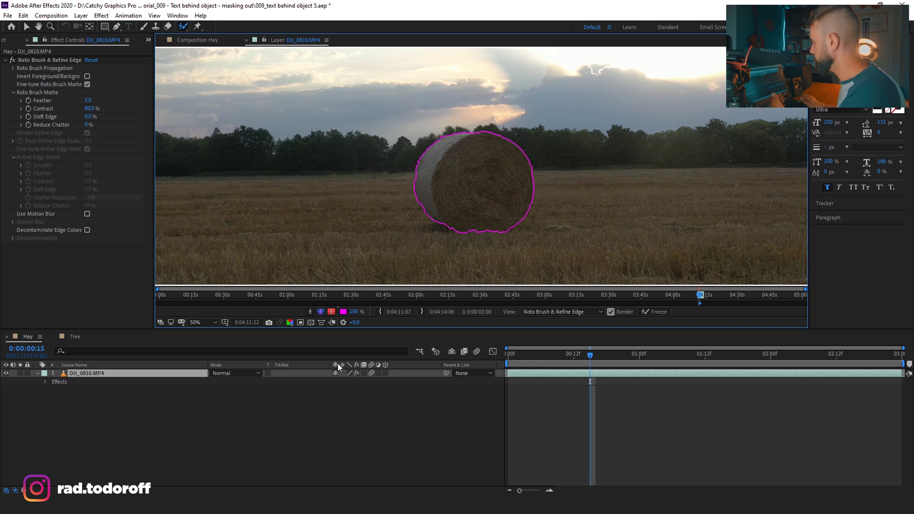
{"action": "key", "text": "Page_Down"}
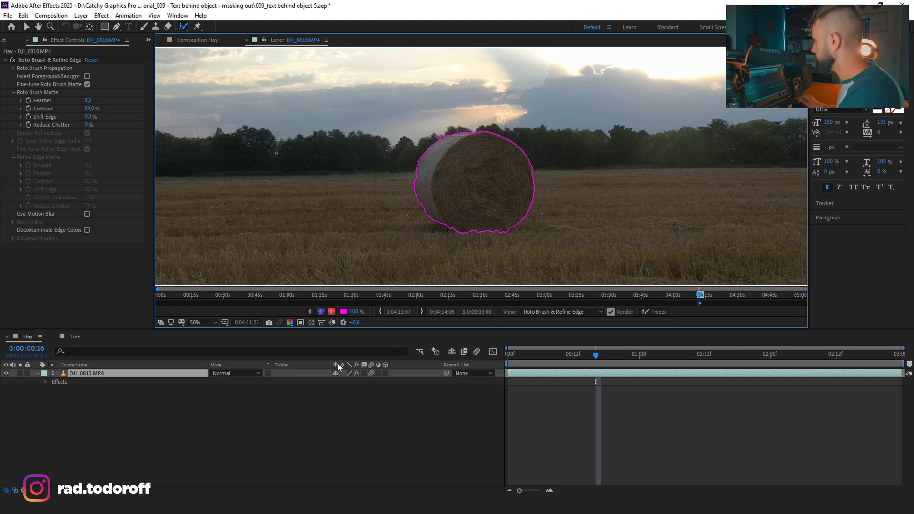
{"action": "key", "text": "Page_Down"}
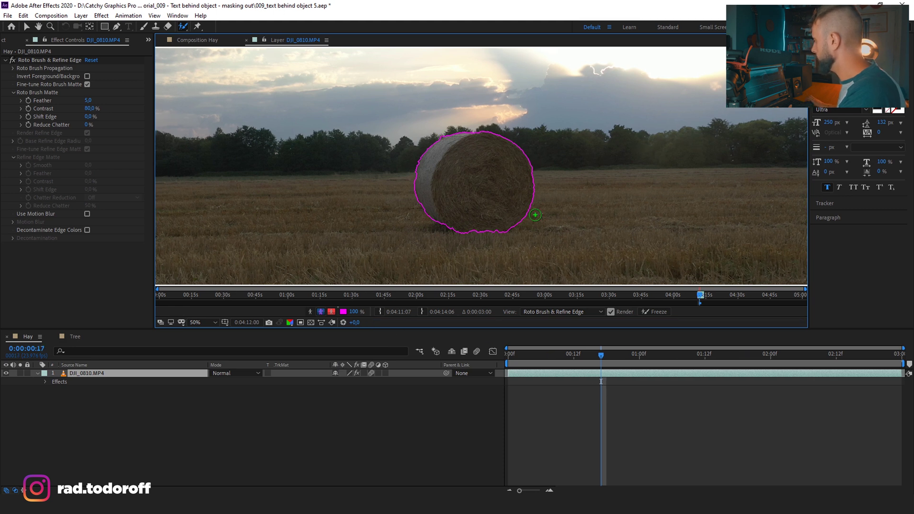
{"action": "scroll", "coordinate": [455, 142], "scroll_direction": "up", "scroll_amount": 1}
{"action": "mouse_move", "coordinate": [423, 129]}
{"action": "left_mouse_down"}
{"action": "mouse_move", "coordinate": [434, 160]}
{"action": "mouse_move", "coordinate": [391, 130]}
{"action": "mouse_move", "coordinate": [439, 172]}
{"action": "left_mouse_up"}
{"action": "scroll", "coordinate": [416, 128], "scroll_direction": "up", "scroll_amount": 1}
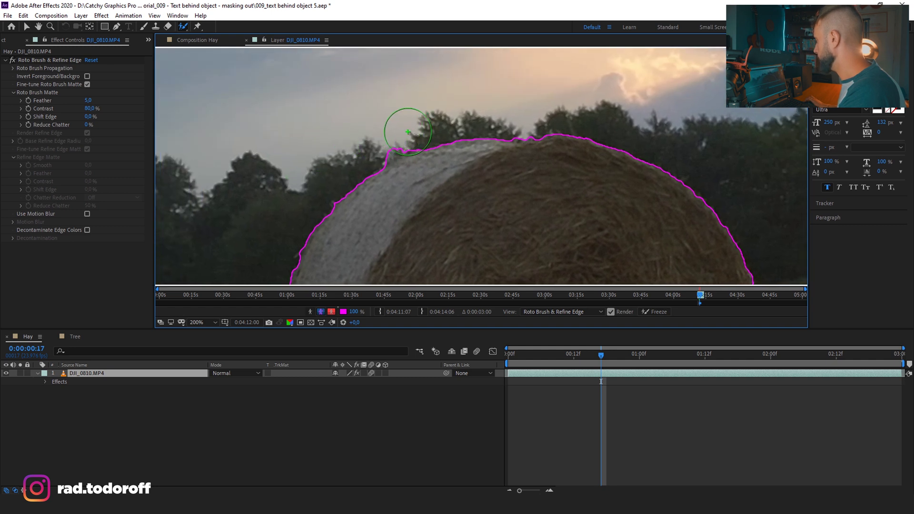
{"action": "left_click_drag", "start_coordinate": [402, 125], "coordinate": [359, 139]}
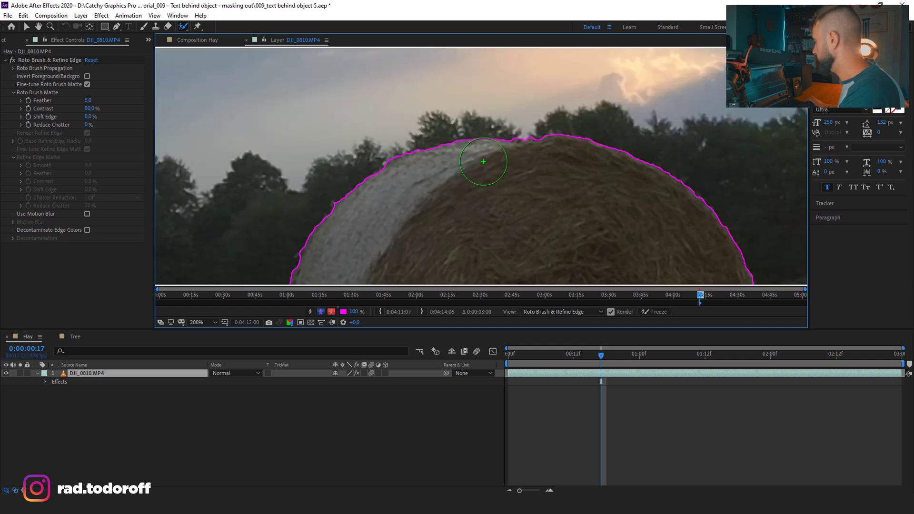
{"action": "scroll", "coordinate": [408, 171], "scroll_direction": "down", "scroll_amount": 2}
Advance two more frames and trim sky from the bale's top-left edge
{"action": "key", "text": "Page_Down"}
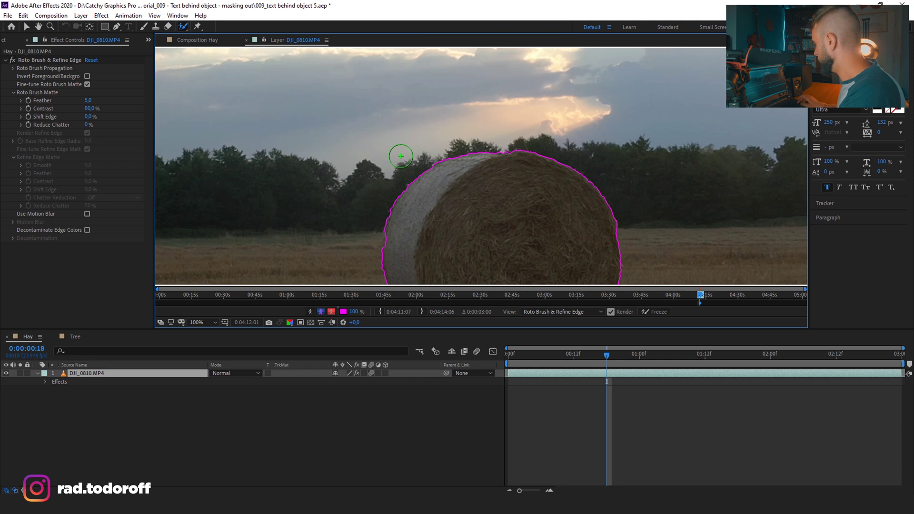
{"action": "key", "text": "Page_Down"}
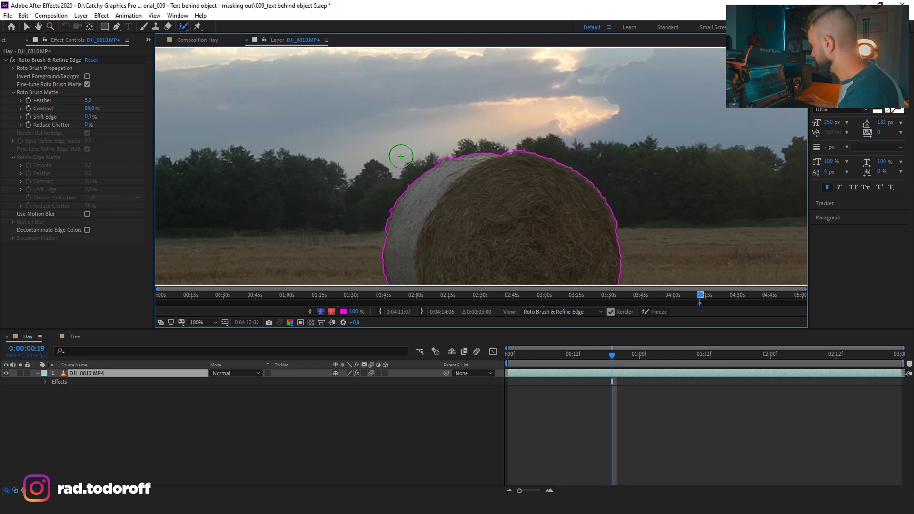
{"action": "left_click_drag", "start_coordinate": [436, 154], "coordinate": [442, 145]}
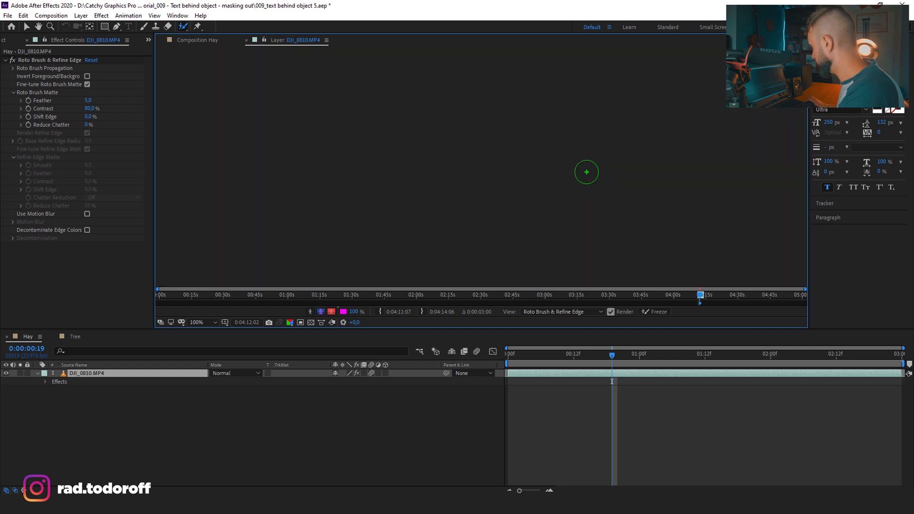
{"action": "mouse_move", "coordinate": [545, 170]}
{"action": "left_mouse_down"}
{"action": "mouse_move", "coordinate": [465, 123]}
{"action": "mouse_move", "coordinate": [457, 105]}
{"action": "left_mouse_up"}
{"action": "key", "text": "comma"}
{"action": "key", "text": "comma"}
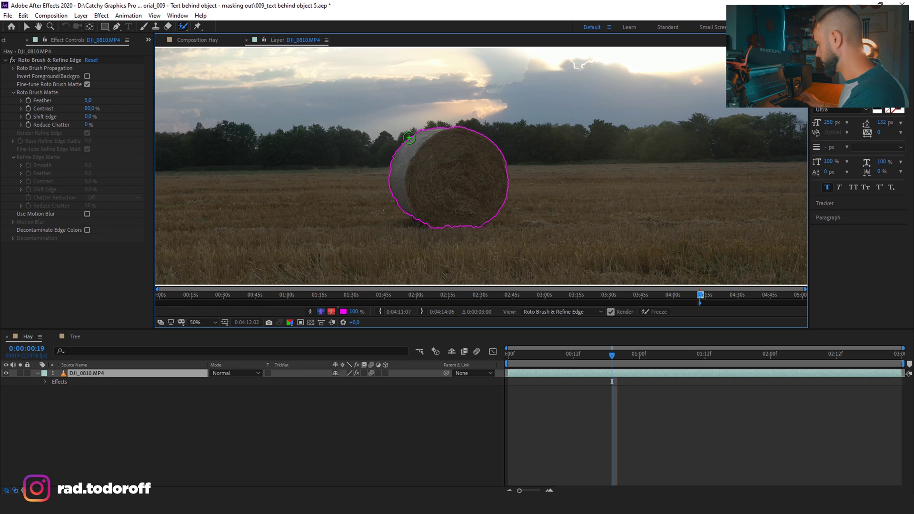
Jump ahead in ten-frame steps, removing stray sky from the outline, up to 0:00:02:03
{"action": "key", "text": "shift+Page_Down"}
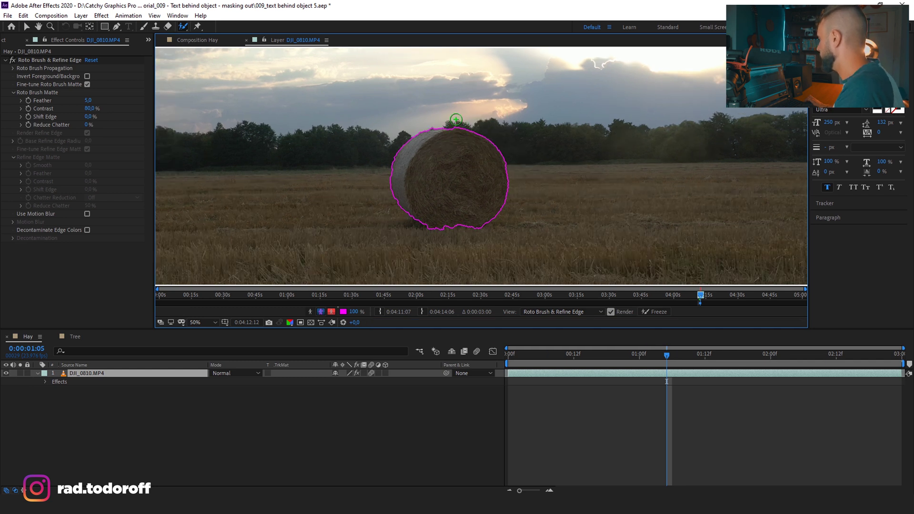
{"action": "scroll", "coordinate": [440, 123], "scroll_direction": "up", "scroll_amount": 2}
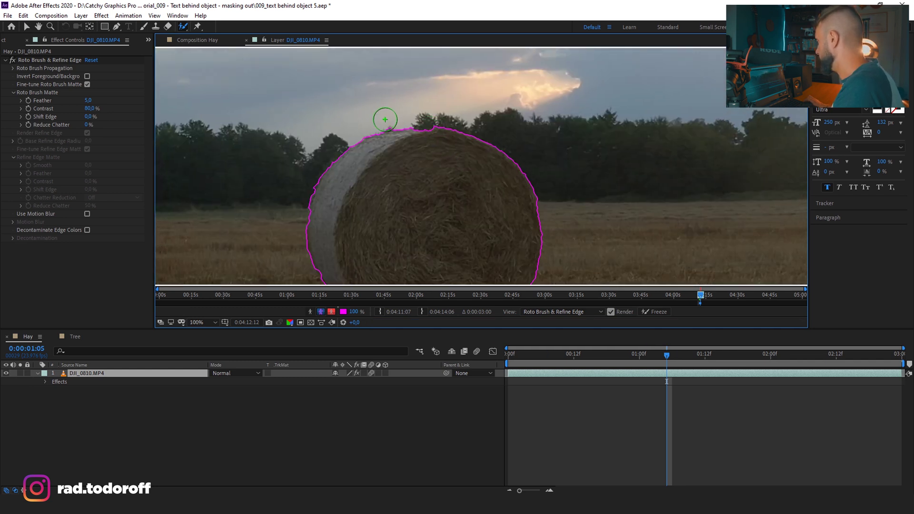
{"action": "left_click", "coordinate": [387, 118], "text": "alt"}
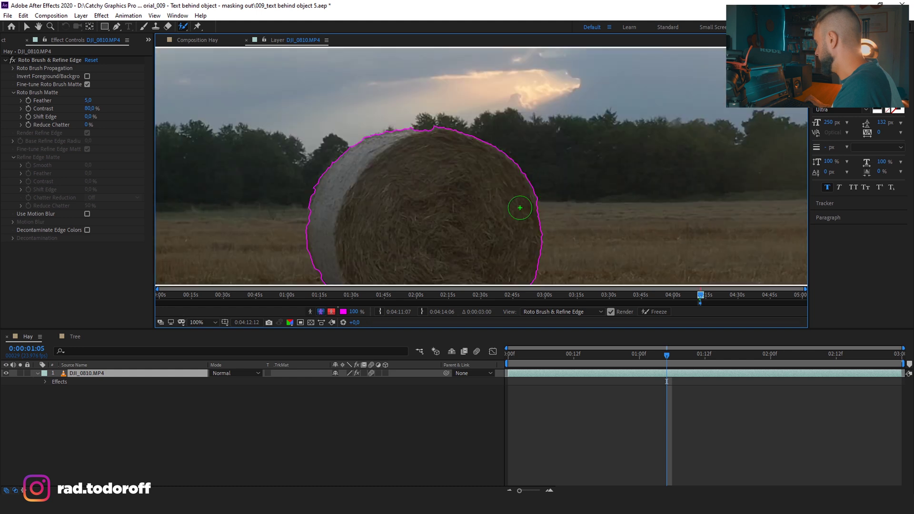
{"action": "key", "text": "shift+Page_Down"}
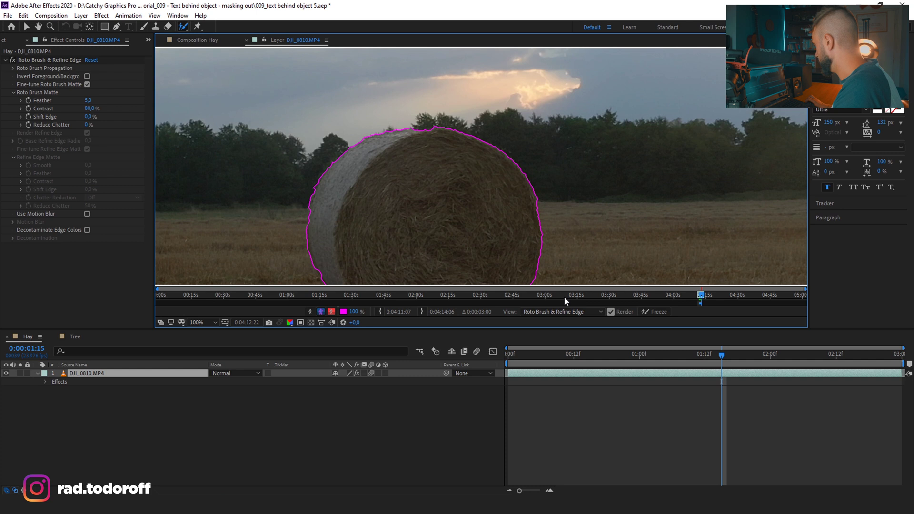
{"action": "scroll", "coordinate": [516, 163], "scroll_direction": "up", "scroll_amount": 1}
{"action": "key", "text": "Page_Up"}
{"action": "key", "text": "Page_Up"}
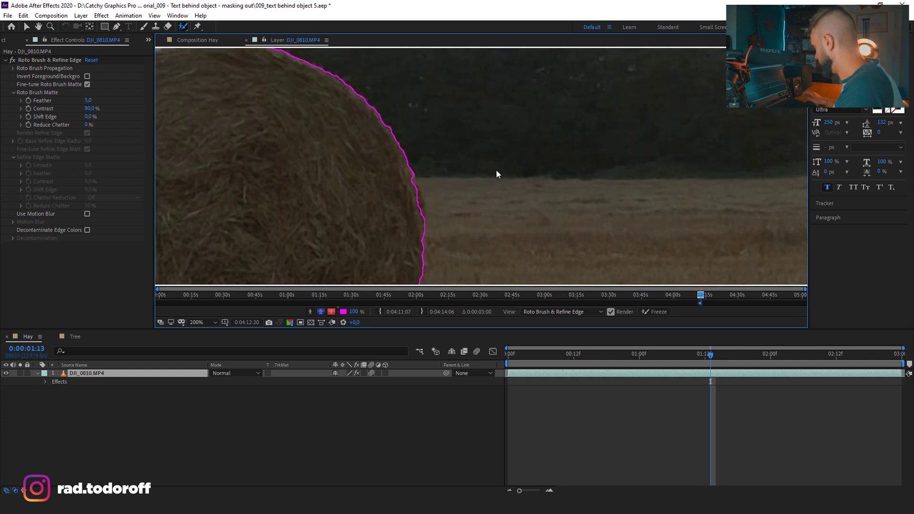
{"action": "key", "text": "Page_Down"}
{"action": "key", "text": "Page_Down"}
{"action": "key", "text": "Page_Down"}
{"action": "key", "text": "Page_Down"}
{"action": "scroll", "coordinate": [443, 148], "scroll_direction": "down", "scroll_amount": 1}
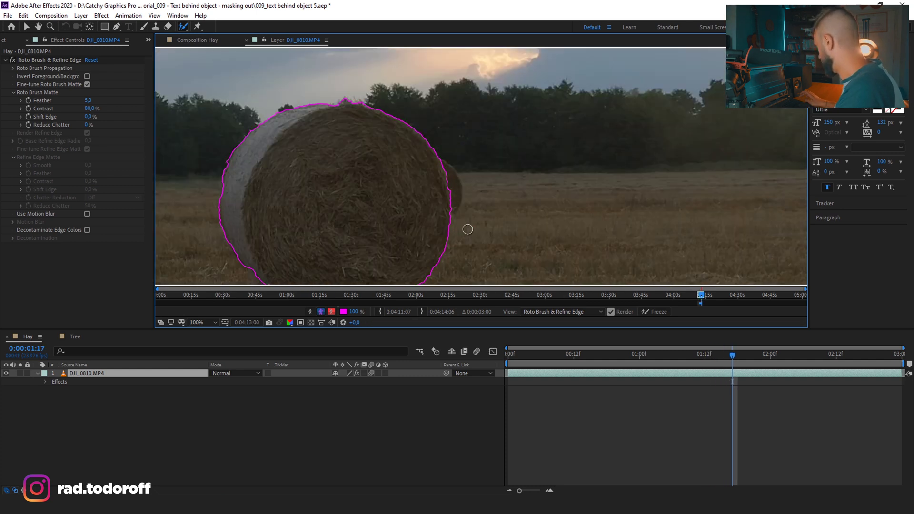
{"action": "key", "text": "shift+Page_Down"}
{"action": "left_click_drag", "start_coordinate": [158, 289], "coordinate": [661, 289]}
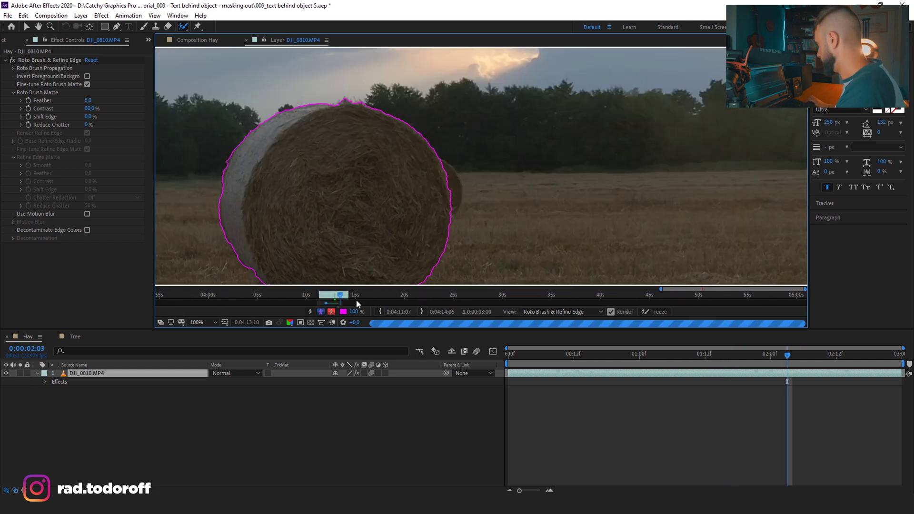
Zoom in on the layer time ruler and advance ten frames to 0:00:02:13
{"action": "left_click_drag", "start_coordinate": [806, 289], "coordinate": [712, 290]}
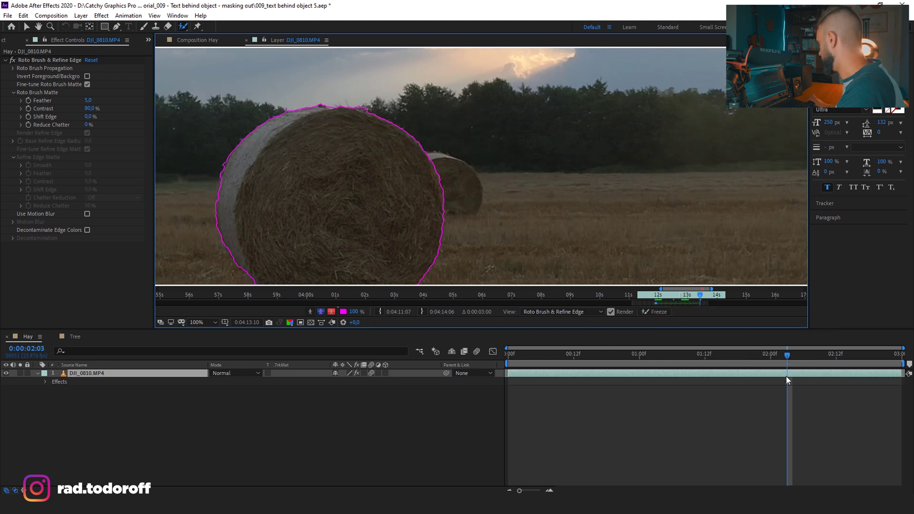
{"action": "key", "text": "shift+Page_Down"}
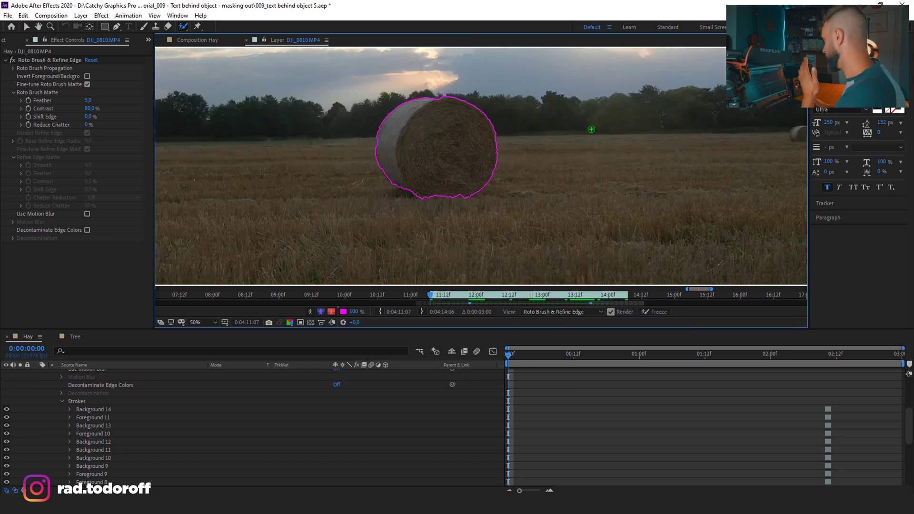
Pan around the enlarged bale to inspect its top outline against the sky
{"action": "scroll", "coordinate": [380, 138], "scroll_direction": "up", "scroll_amount": 2}
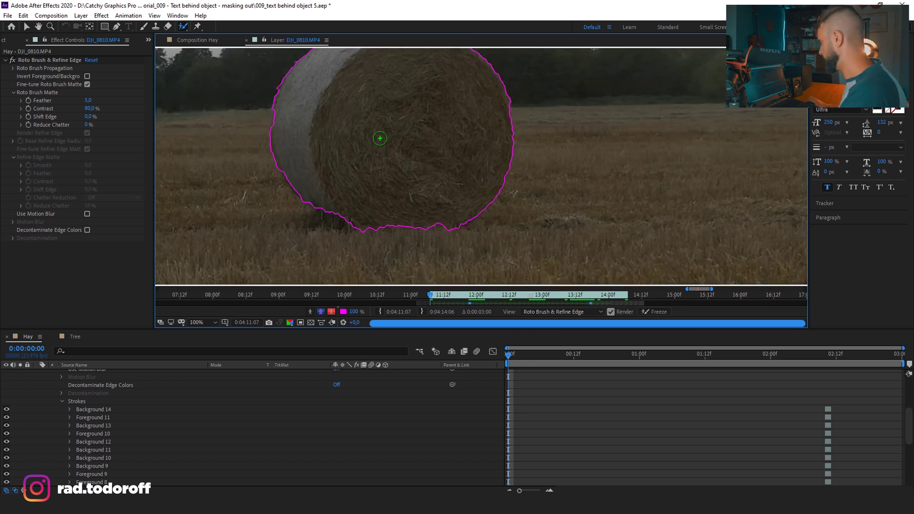
{"action": "left_click_drag", "start_coordinate": [357, 122], "coordinate": [558, 55]}
{"action": "left_click_drag", "start_coordinate": [350, 90], "coordinate": [452, 265]}
{"action": "left_click_drag", "start_coordinate": [488, 106], "coordinate": [474, 218]}
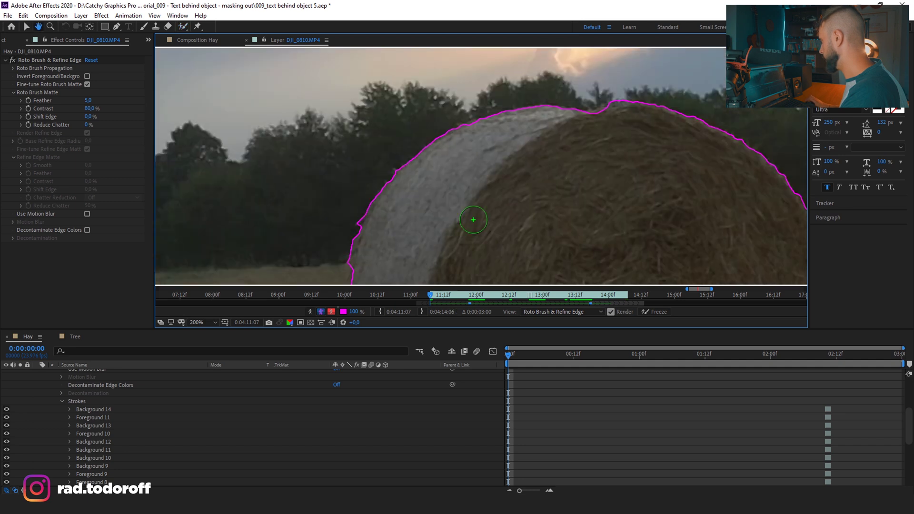
{"action": "left_click_drag", "start_coordinate": [641, 169], "coordinate": [483, 168]}
{"action": "scroll", "coordinate": [525, 153], "scroll_direction": "down", "scroll_amount": 4}
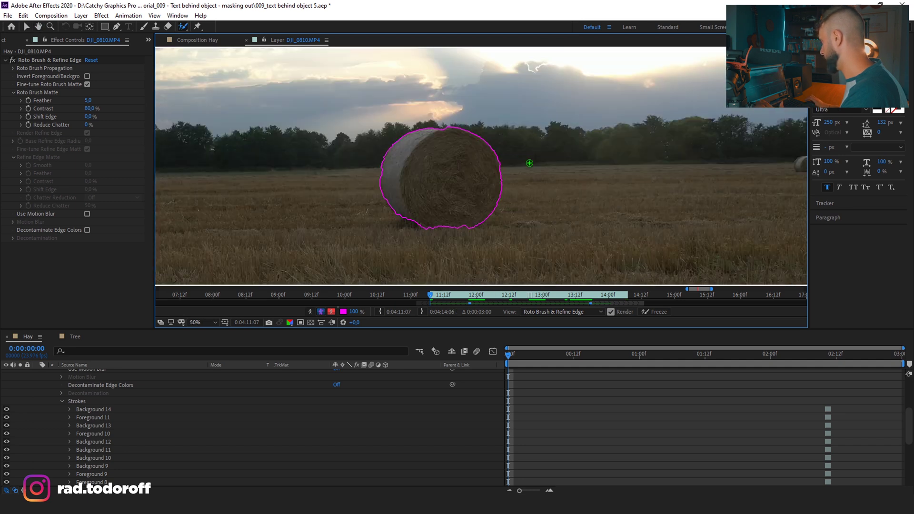
Jump to the clip's end to freeze the propagation, then return to the first frame
{"action": "key", "text": "End"}
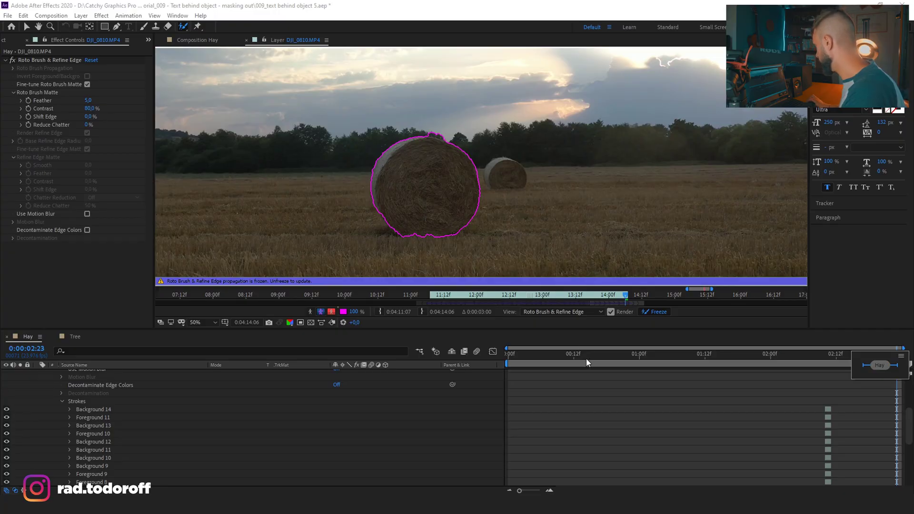
{"action": "left_click", "coordinate": [576, 338]}
{"action": "key", "text": "Home"}
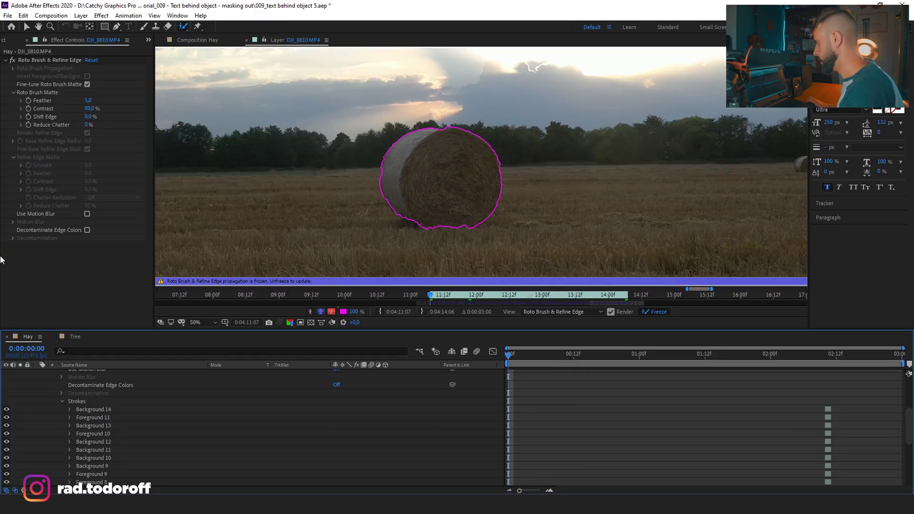
In the Hay comp, set the Roto Brush feather to 40 and raise the matte contrast
{"action": "scroll", "coordinate": [111, 405], "scroll_direction": "up", "scroll_amount": 4}
{"action": "left_click", "coordinate": [37, 374]}
{"action": "left_click", "coordinate": [200, 41]}
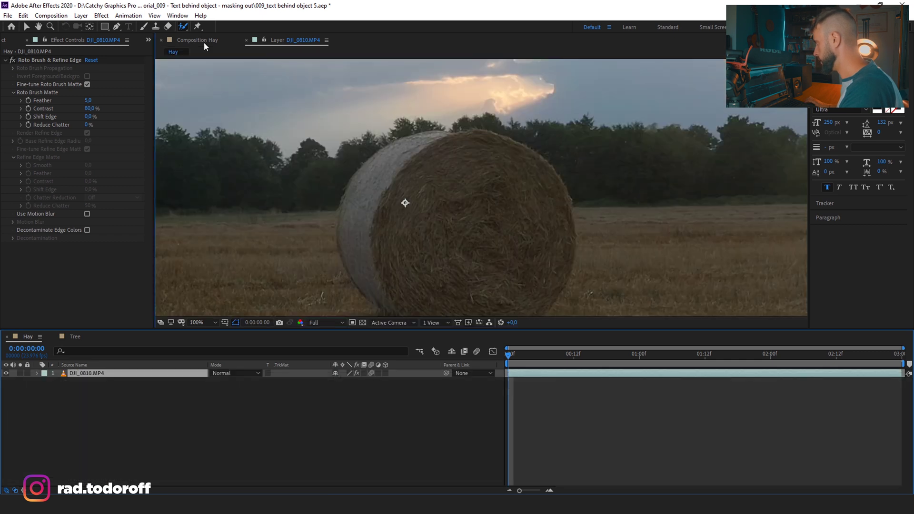
{"action": "key", "text": "comma"}
{"action": "key", "text": "comma"}
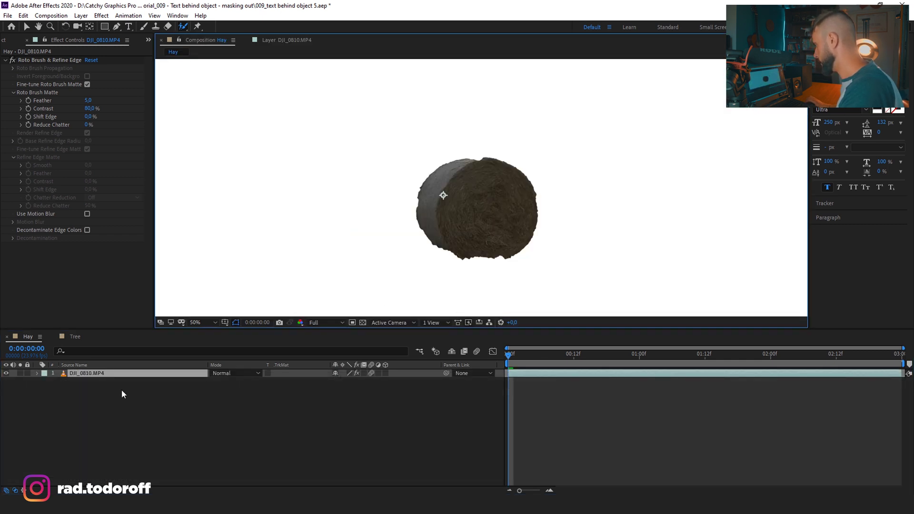
{"action": "key", "text": "period"}
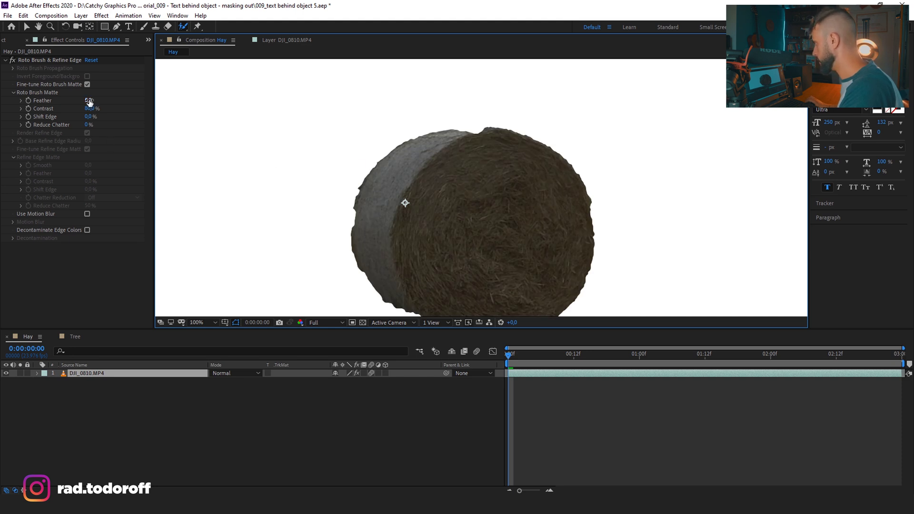
{"action": "left_click_drag", "start_coordinate": [89, 102], "coordinate": [113, 96]}
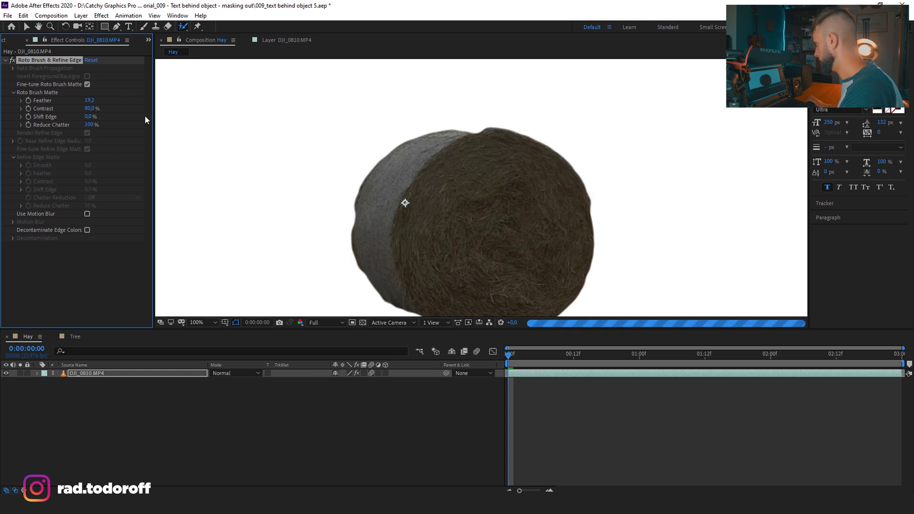
{"action": "left_click_drag", "start_coordinate": [114, 94], "coordinate": [133, 93]}
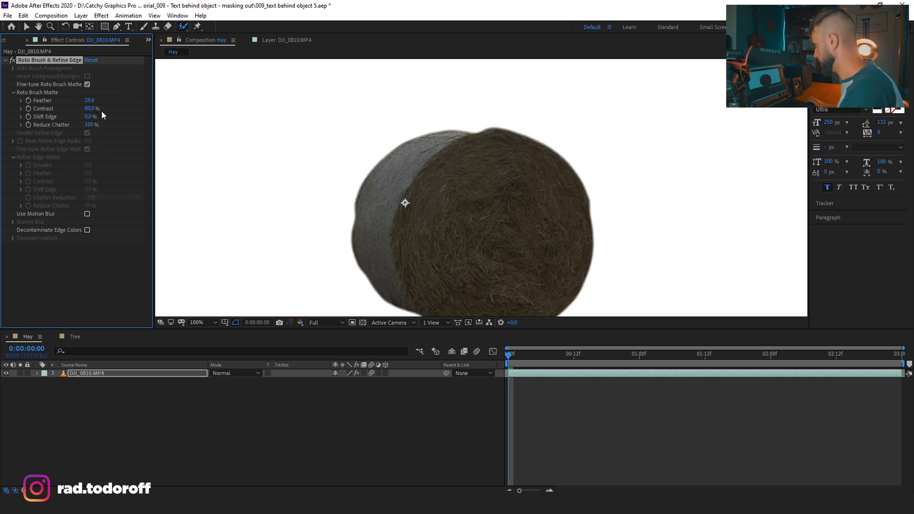
{"action": "left_click", "coordinate": [90, 100]}
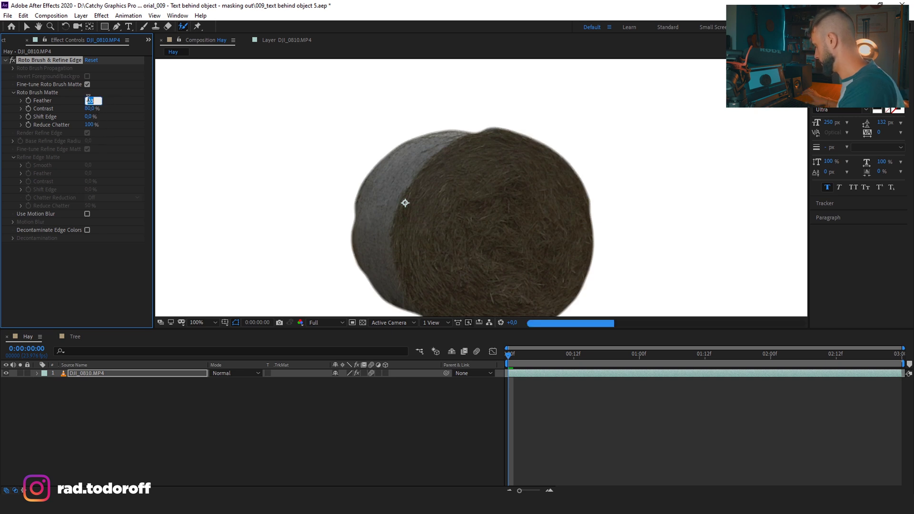
{"action": "type", "text": "40"}
{"action": "key", "text": "Return"}
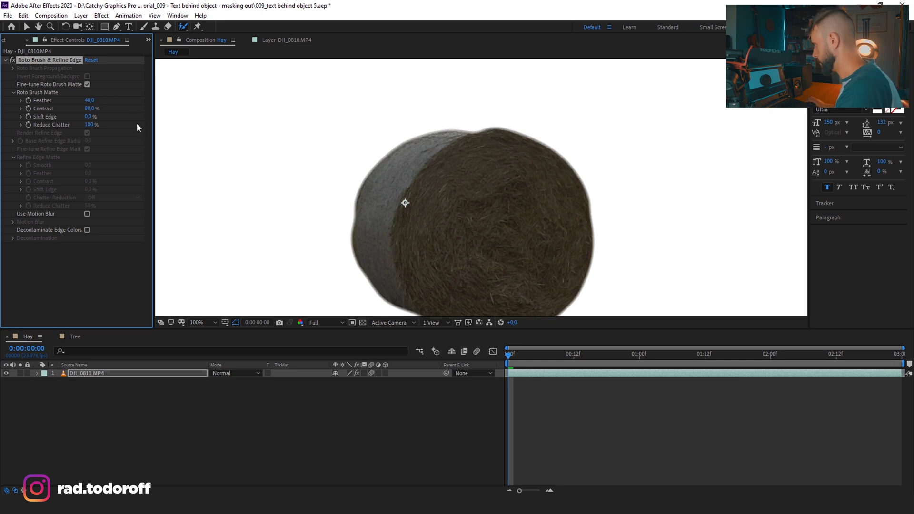
{"action": "left_click_drag", "start_coordinate": [92, 108], "coordinate": [130, 102]}
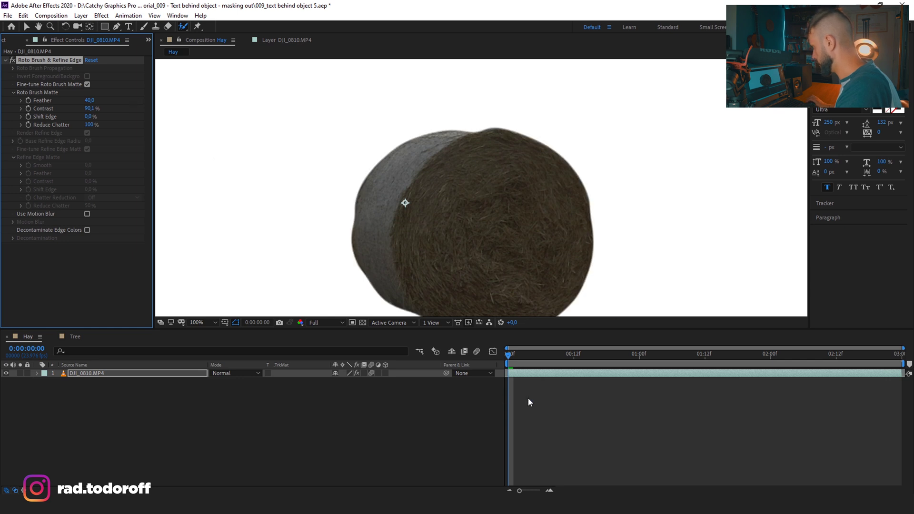
Duplicate the DJI_0810.MP4 layer and delete the roto effect from the lower copy
{"action": "left_click", "coordinate": [121, 376]}
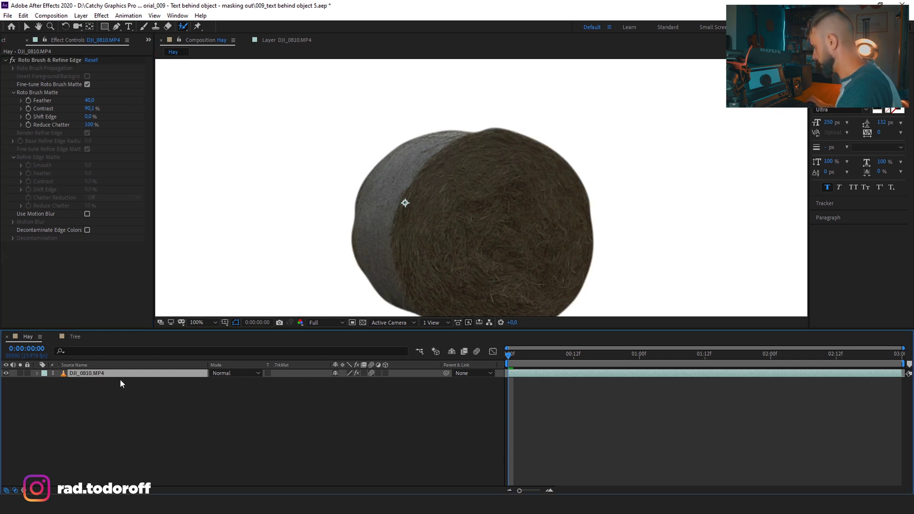
{"action": "key", "text": "ctrl+d"}
{"action": "left_click", "coordinate": [95, 382]}
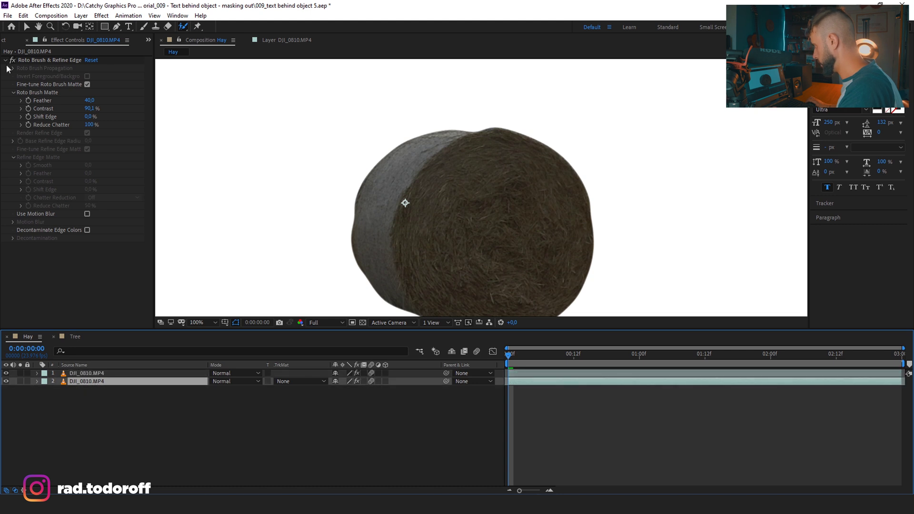
{"action": "left_click", "coordinate": [35, 61]}
{"action": "key", "text": "Delete"}
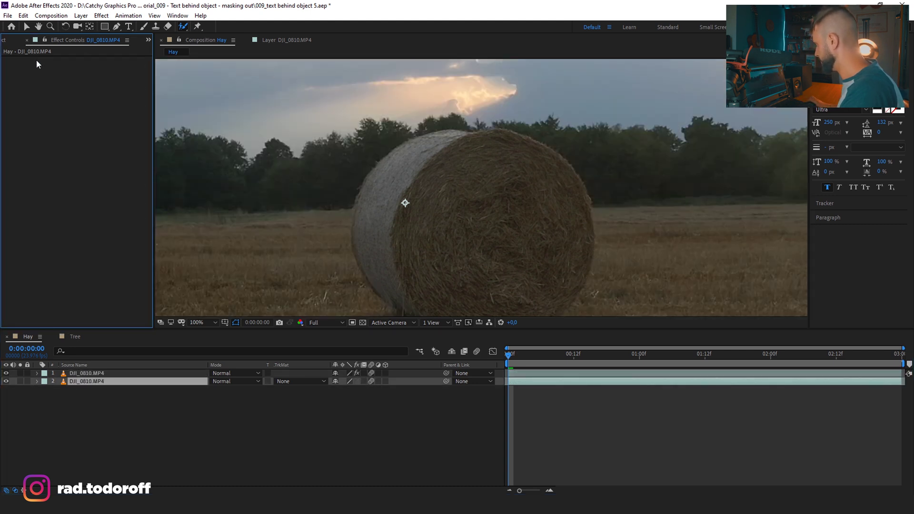
{"action": "left_click", "coordinate": [2, 410]}
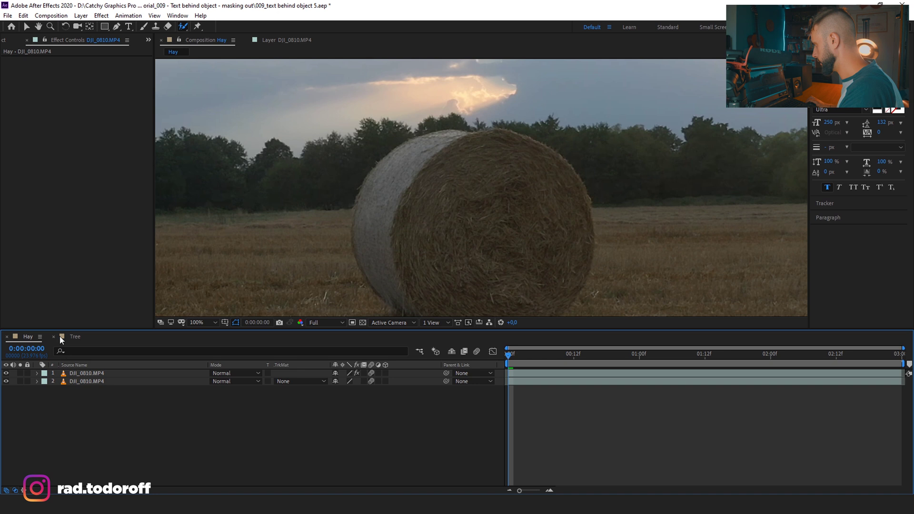
Create a 'HAAAAY' text layer and position it over the hay bale
{"action": "left_click", "coordinate": [129, 26]}
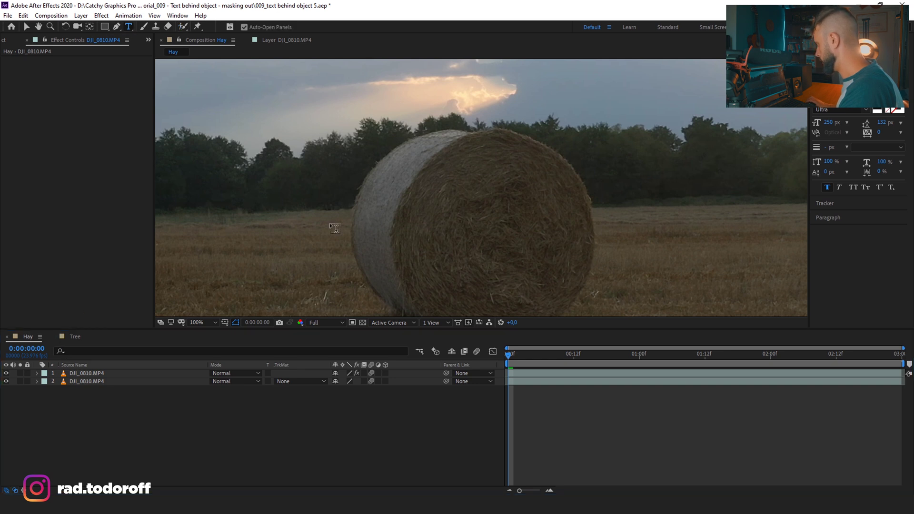
{"action": "left_click", "coordinate": [282, 195]}
{"action": "type", "text": "HAAAAY"}
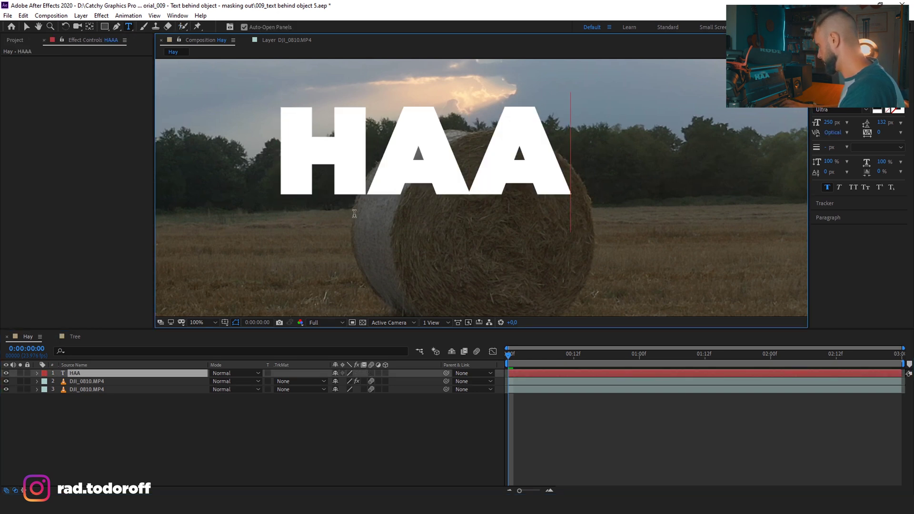
{"action": "left_click", "coordinate": [27, 27]}
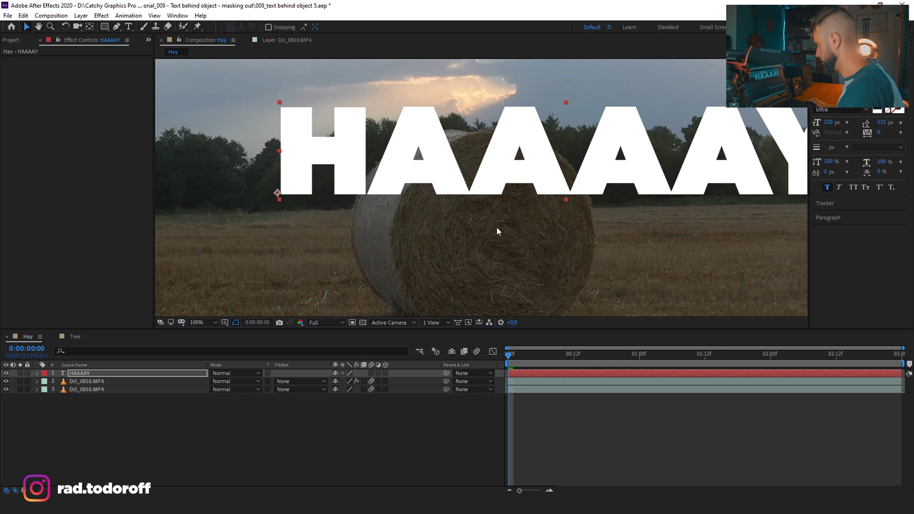
{"action": "scroll", "coordinate": [496, 227], "scroll_direction": "down", "scroll_amount": 2}
{"action": "left_click_drag", "start_coordinate": [523, 176], "coordinate": [477, 190]}
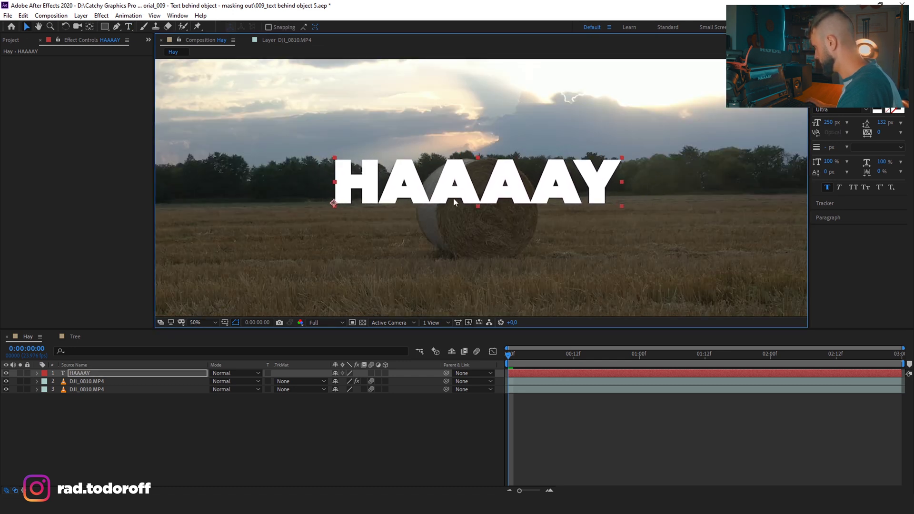
Move the HAAAAY layer between the two footage copies and start the preview
{"action": "scroll", "coordinate": [477, 189], "scroll_direction": "down", "scroll_amount": 1}
{"action": "left_click_drag", "start_coordinate": [71, 374], "coordinate": [78, 385]}
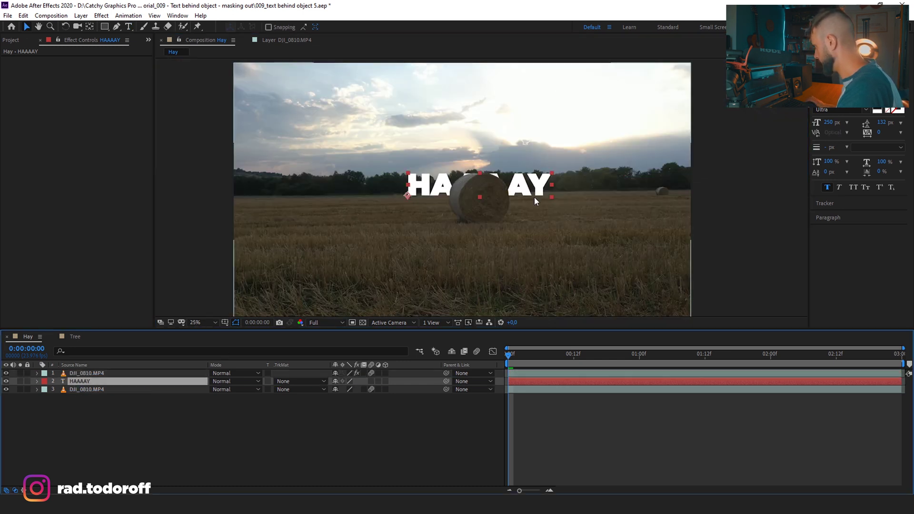
{"action": "scroll", "coordinate": [490, 185], "scroll_direction": "up", "scroll_amount": 1}
{"action": "key", "text": "space"}
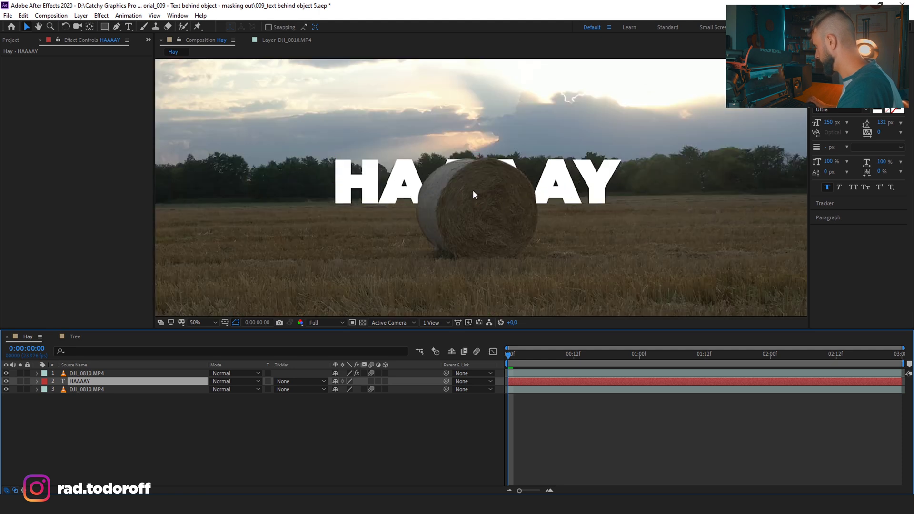
{"action": "key", "text": "space"}
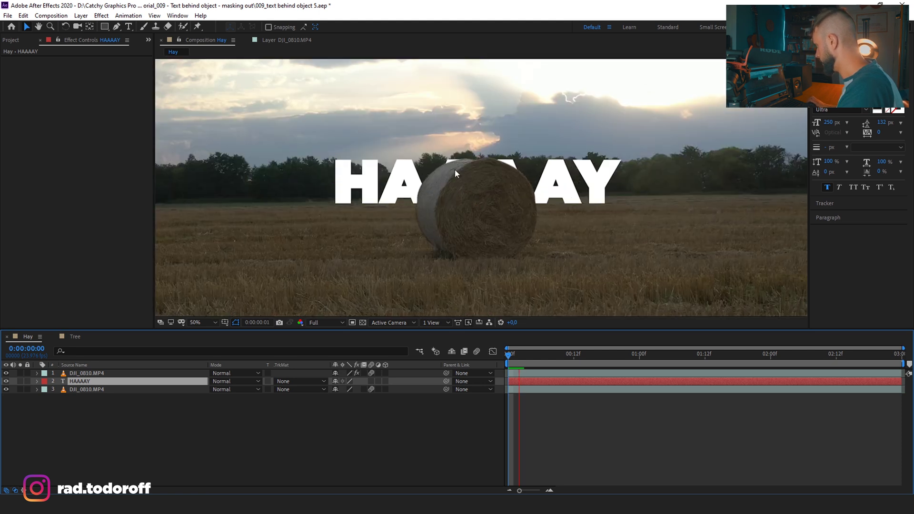
{"action": "scroll", "coordinate": [481, 186], "scroll_direction": "down", "scroll_amount": 1}
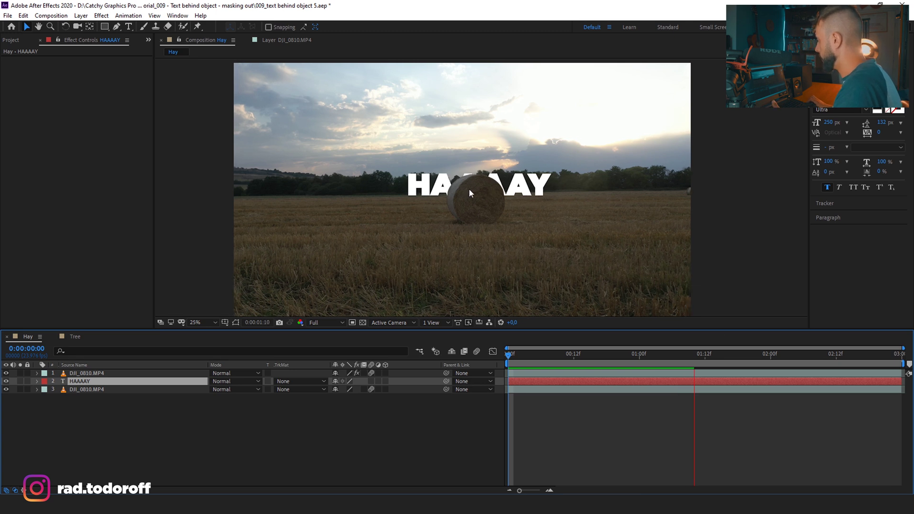
Zoom the Composition viewer in and out while the Hay preview plays
{"action": "scroll", "coordinate": [478, 187], "scroll_direction": "up", "scroll_amount": 4}
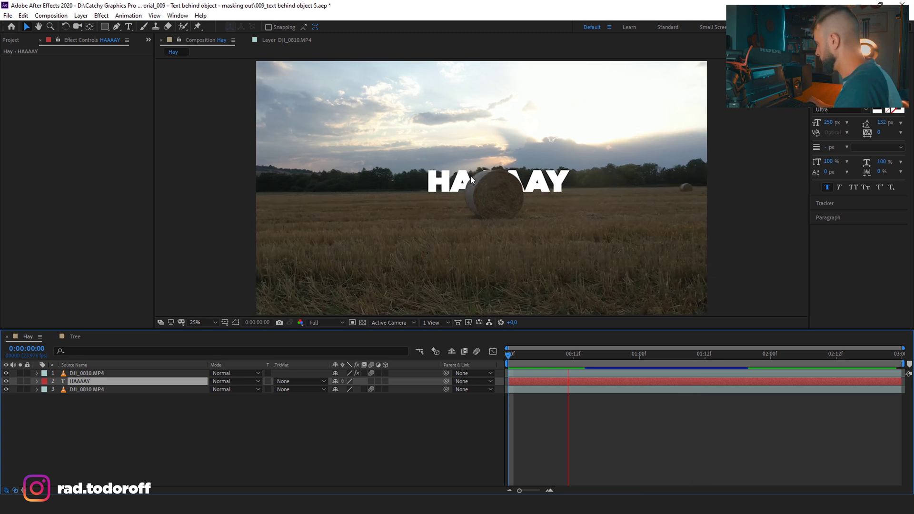
{"action": "scroll", "coordinate": [476, 176], "scroll_direction": "down", "scroll_amount": 4}
{"action": "scroll", "coordinate": [475, 176], "scroll_direction": "up", "scroll_amount": 3}
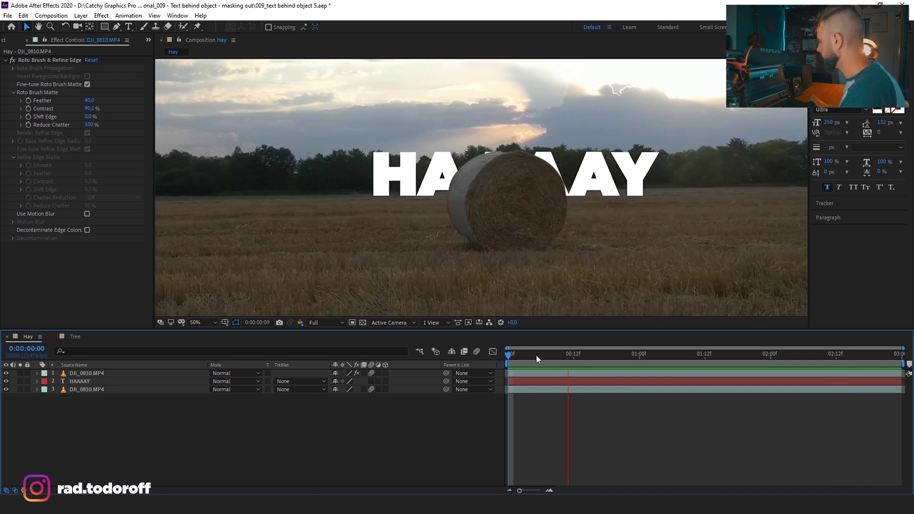
Open DJI_0810.MP4 in the Layer panel showing Roto Brush & Refine Edge, then unfreeze it at frame 18
{"action": "double_click", "coordinate": [76, 374]}
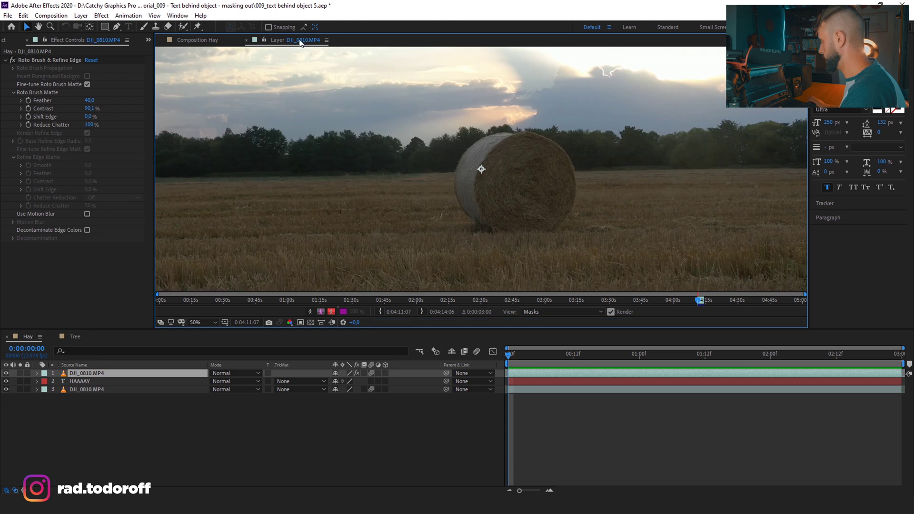
{"action": "left_click", "coordinate": [559, 312]}
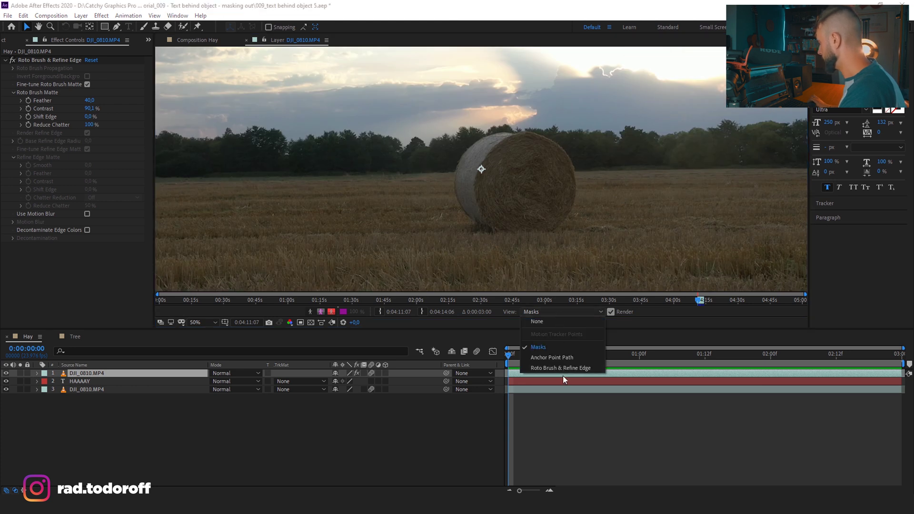
{"action": "left_click", "coordinate": [565, 370]}
{"action": "left_click", "coordinate": [561, 366]}
{"action": "left_click_drag", "start_coordinate": [561, 355], "coordinate": [607, 355]}
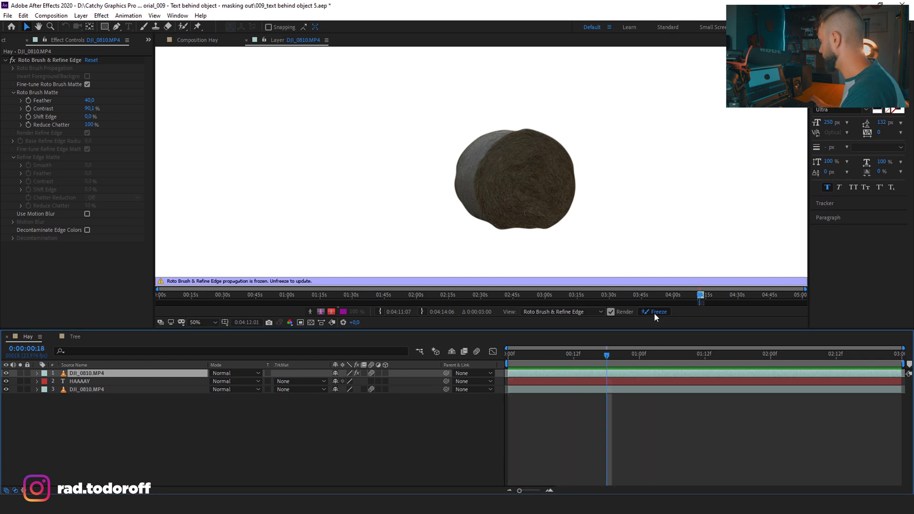
{"action": "left_click", "coordinate": [655, 312]}
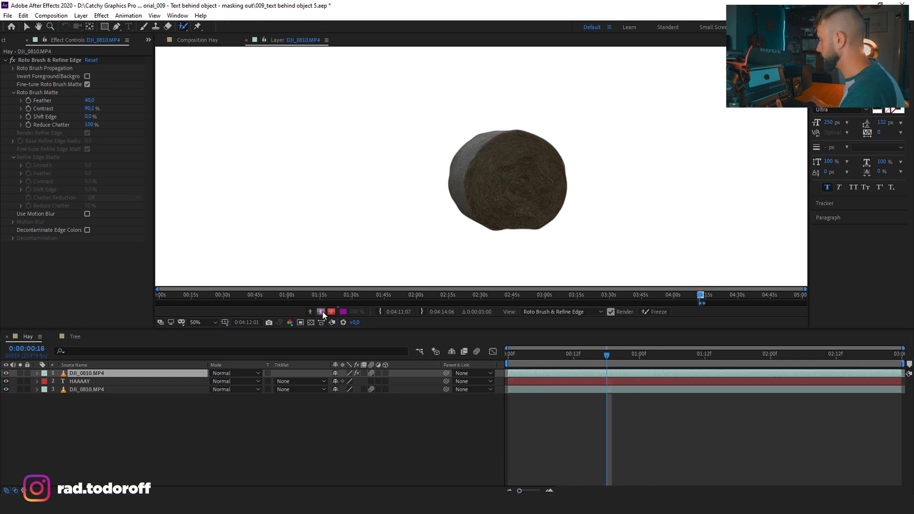
Check the bale matte at frame 22 by cycling the outline, overlay and alpha views
{"action": "left_click", "coordinate": [321, 312]}
{"action": "key", "text": "alt+w"}
{"action": "left_click", "coordinate": [625, 354]}
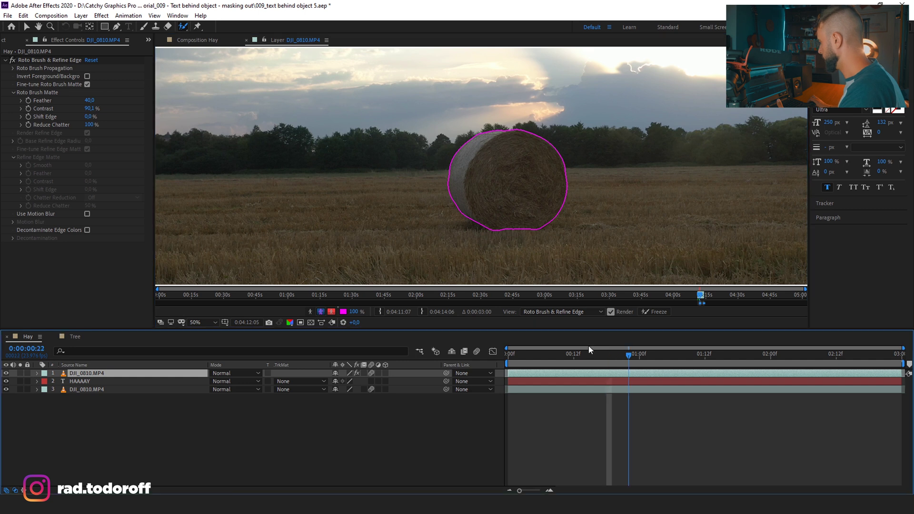
{"action": "left_click", "coordinate": [321, 312]}
{"action": "left_click", "coordinate": [321, 312]}
{"action": "left_click", "coordinate": [332, 312]}
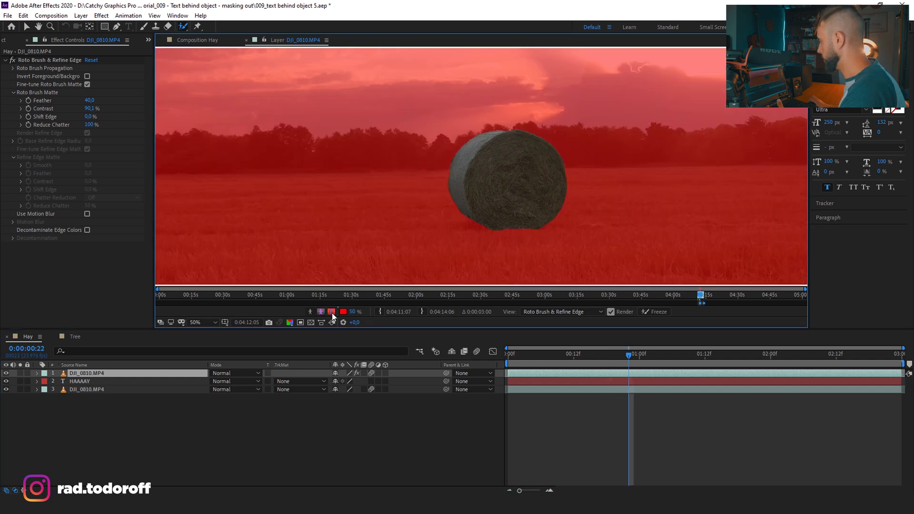
{"action": "left_click", "coordinate": [332, 311]}
{"action": "left_click", "coordinate": [332, 312]}
{"action": "left_click", "coordinate": [310, 312]}
{"action": "left_click", "coordinate": [321, 312]}
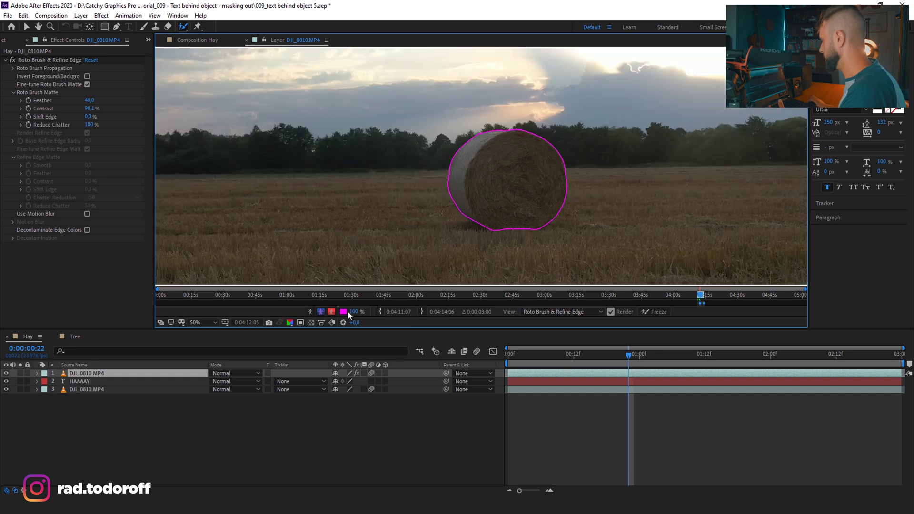
{"action": "left_click", "coordinate": [321, 312]}
{"action": "left_click", "coordinate": [321, 312]}
Advance through 01:16 to the clip end and freeze the refined roto matte
{"action": "left_click_drag", "start_coordinate": [658, 352], "coordinate": [727, 354]}
{"action": "left_click_drag", "start_coordinate": [782, 350], "coordinate": [898, 355]}
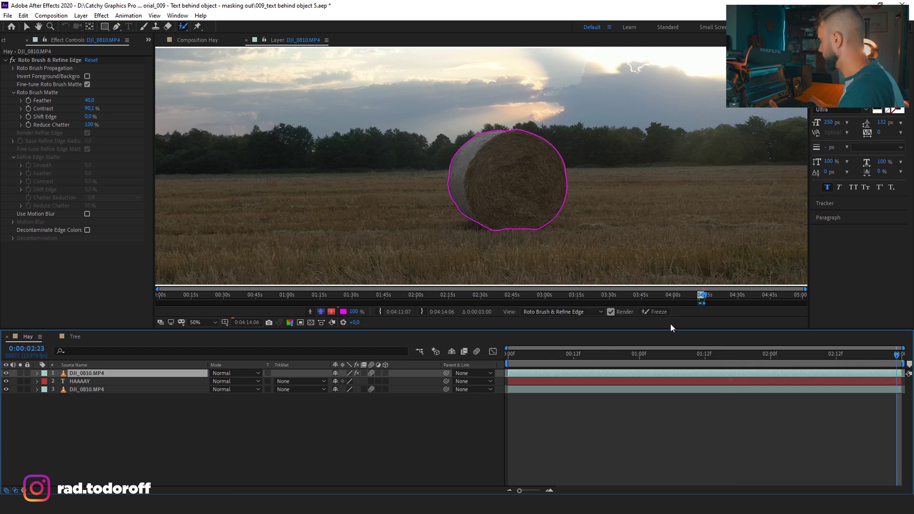
{"action": "scroll", "coordinate": [533, 113], "scroll_direction": "up", "scroll_amount": 1}
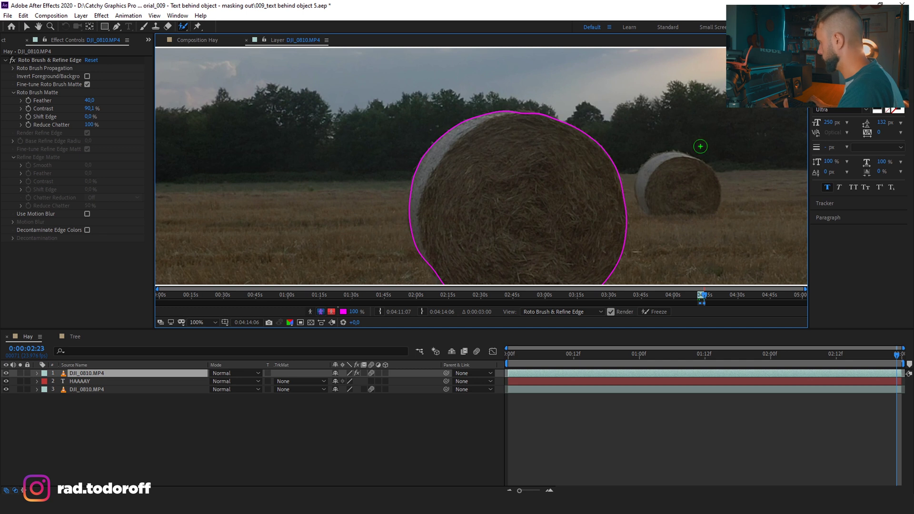
{"action": "left_click", "coordinate": [654, 313]}
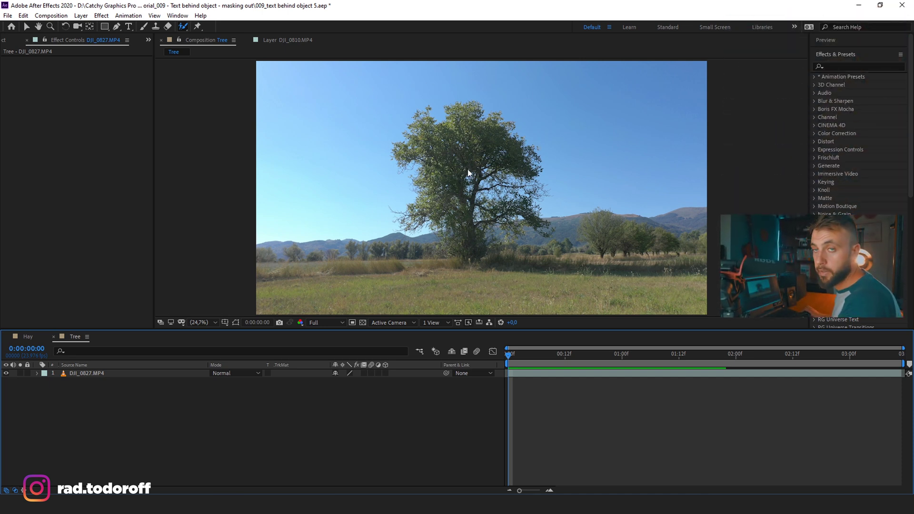
Search 'keylight' and drag Keylight (1.2) onto the DJI_0827.MP4 tree layer
{"action": "left_click", "coordinate": [867, 65]}
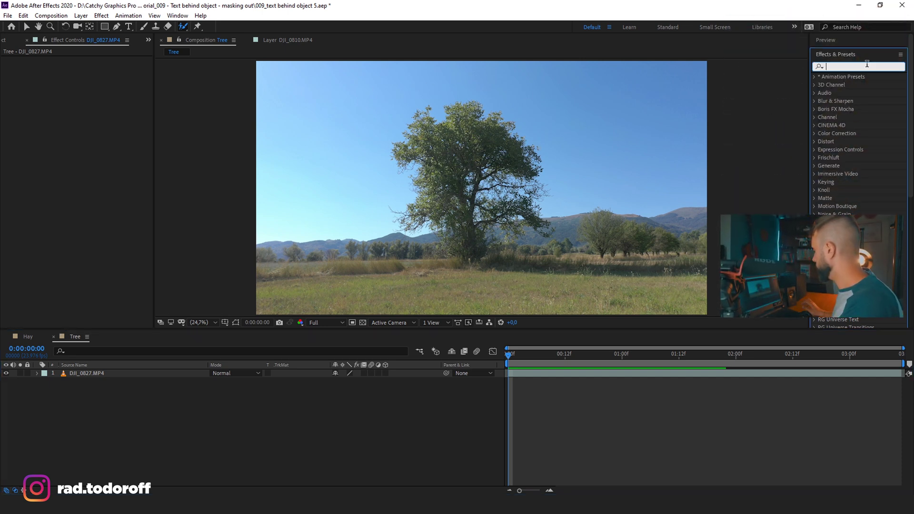
{"action": "type", "text": "keylight"}
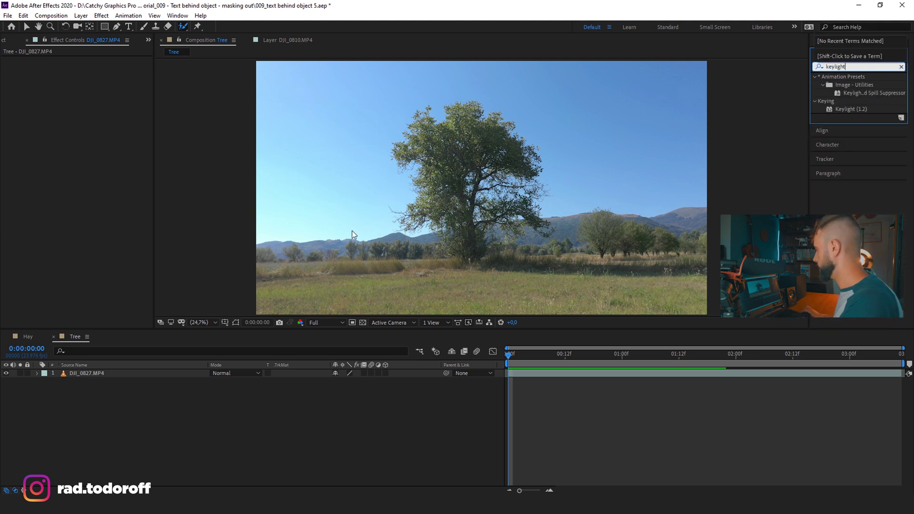
{"action": "left_click", "coordinate": [854, 110]}
{"action": "left_click", "coordinate": [82, 374]}
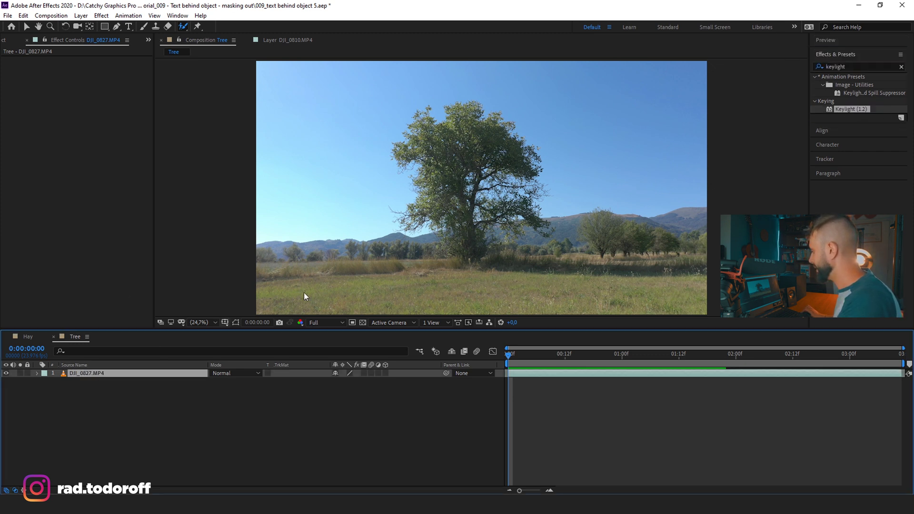
{"action": "left_click_drag", "start_coordinate": [850, 110], "coordinate": [151, 374]}
{"action": "left_click_drag", "start_coordinate": [523, 357], "coordinate": [11, 280]}
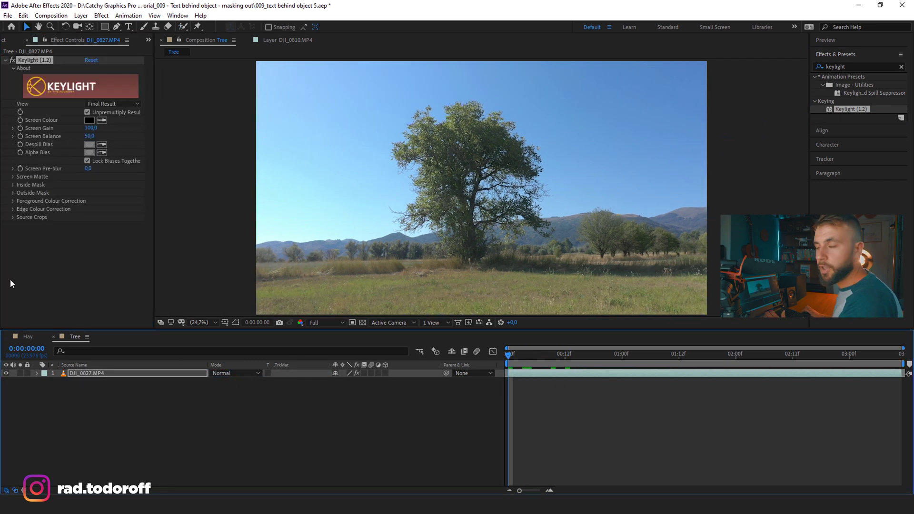
Sample the blue sky as Keylight's screen colour and set View to Screen Matte
{"action": "left_click", "coordinate": [102, 121]}
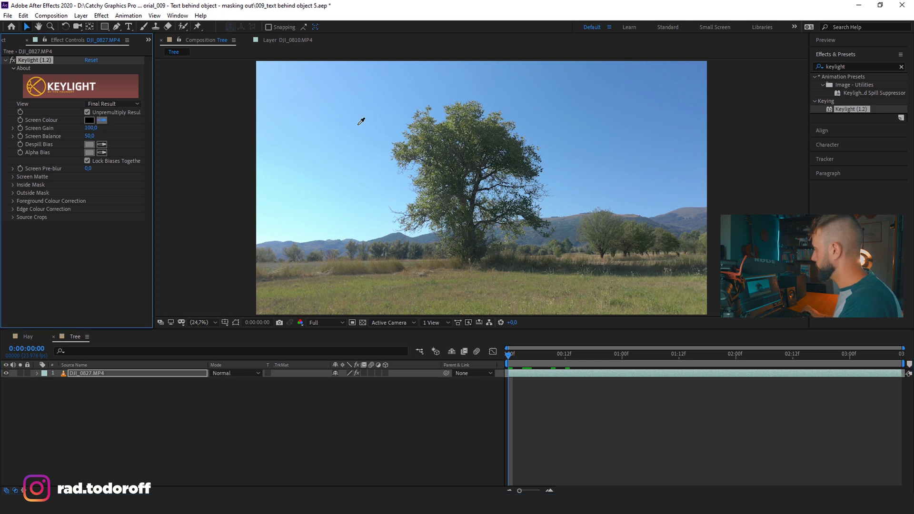
{"action": "left_click", "coordinate": [367, 97]}
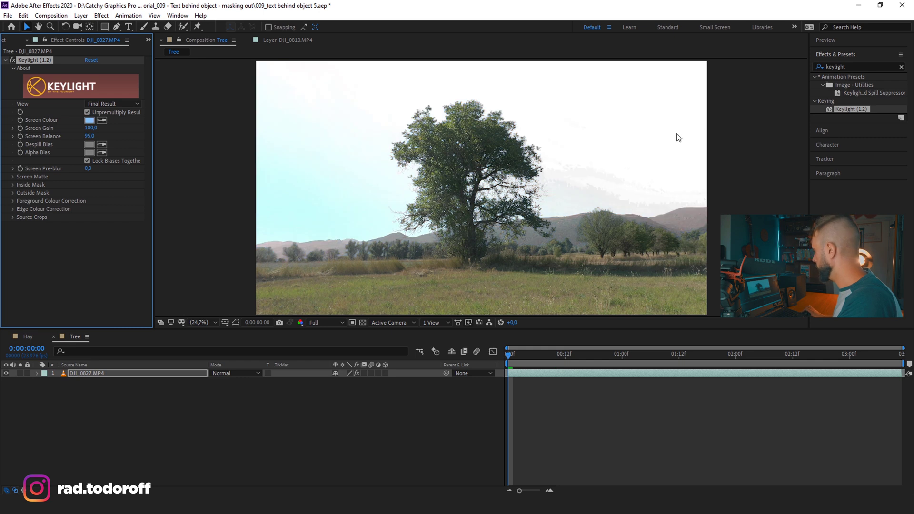
{"action": "left_click", "coordinate": [103, 105]}
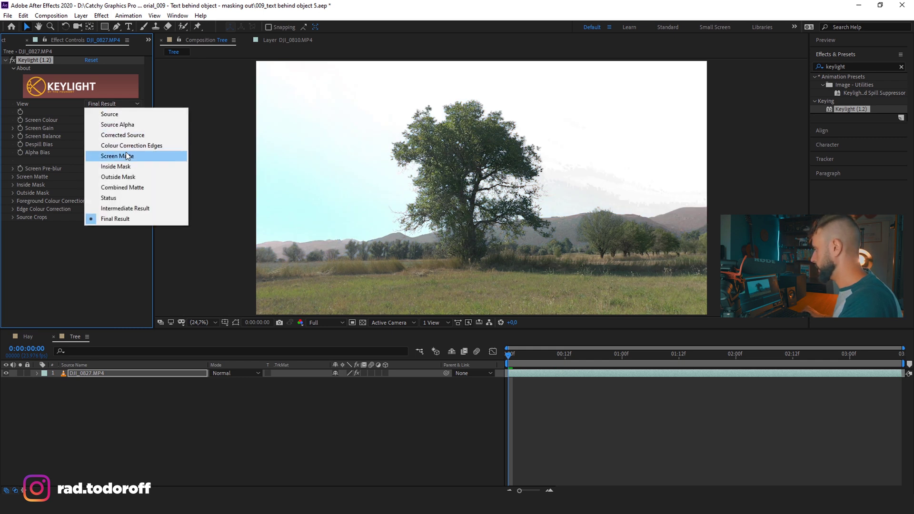
{"action": "left_click", "coordinate": [110, 153]}
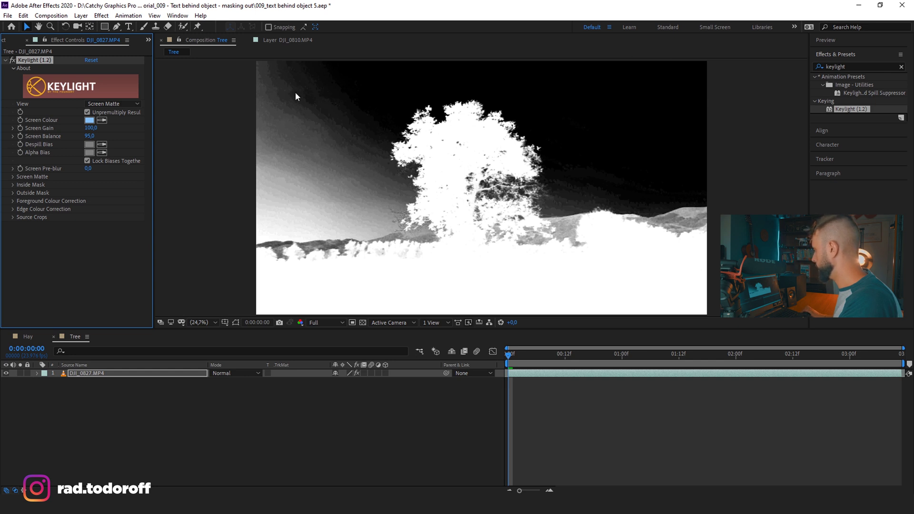
Lighten the screen colour to pale blue BDDEFF in the colour picker
{"action": "left_click", "coordinate": [89, 120]}
{"action": "mouse_move", "coordinate": [68, 28]}
{"action": "left_mouse_down"}
{"action": "mouse_move", "coordinate": [40, 23]}
{"action": "mouse_move", "coordinate": [54, 25]}
{"action": "left_mouse_up"}
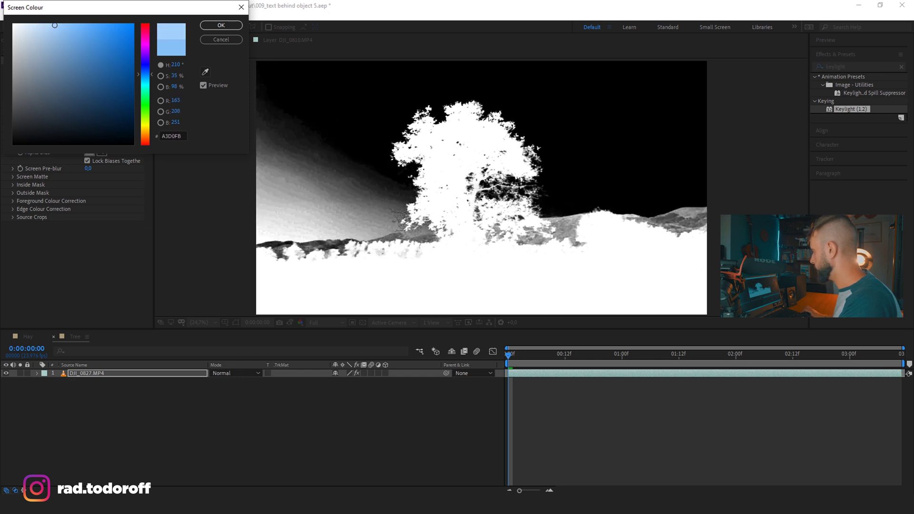
{"action": "left_click_drag", "start_coordinate": [58, 29], "coordinate": [43, 13]}
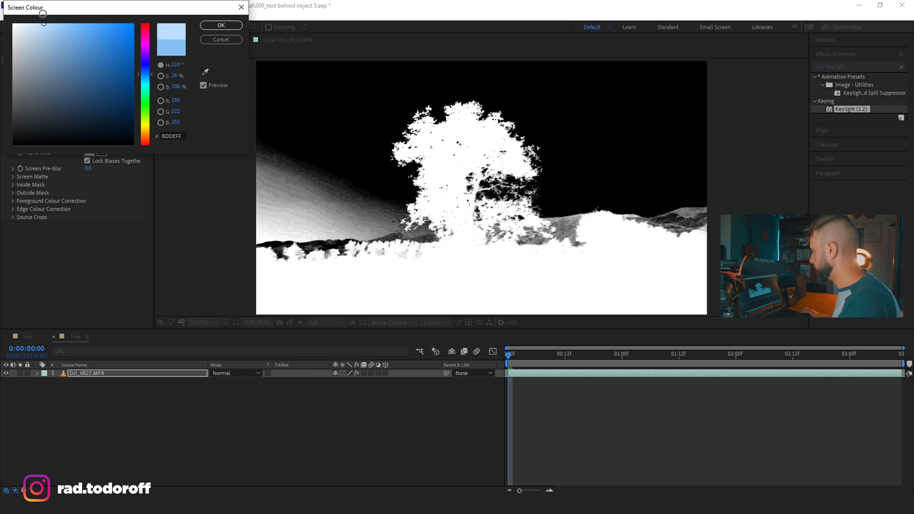
{"action": "left_click", "coordinate": [221, 25]}
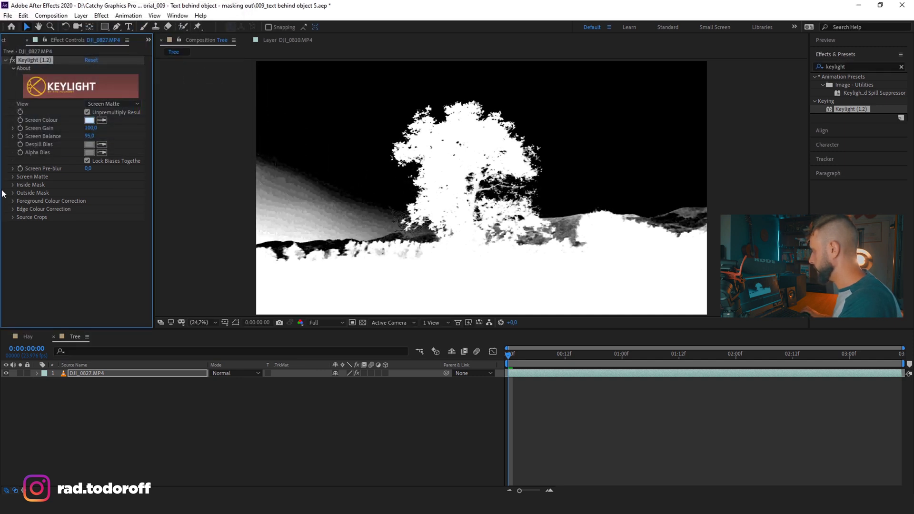
Switch Keylight's view to Final Result and make the sky Screen Colour slightly more saturated
{"action": "left_click", "coordinate": [110, 104]}
{"action": "left_click", "coordinate": [107, 219]}
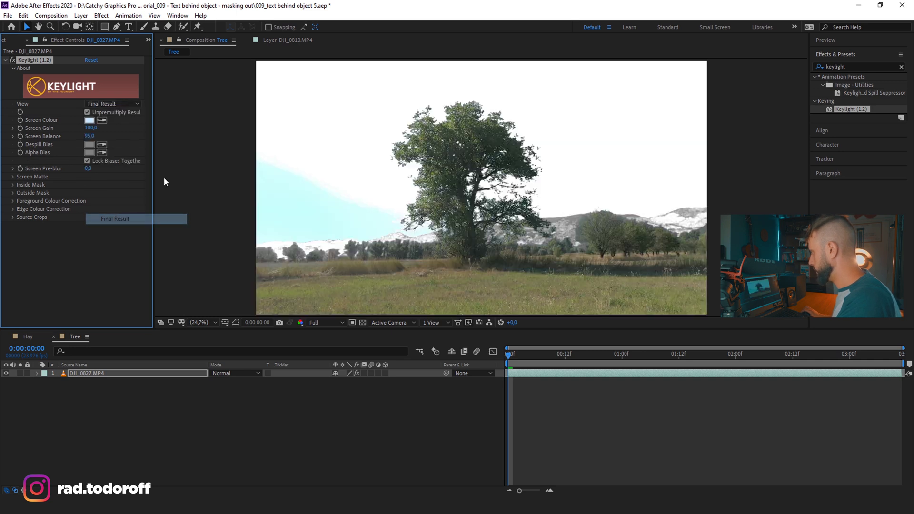
{"action": "scroll", "coordinate": [343, 189], "scroll_direction": "up", "scroll_amount": 3}
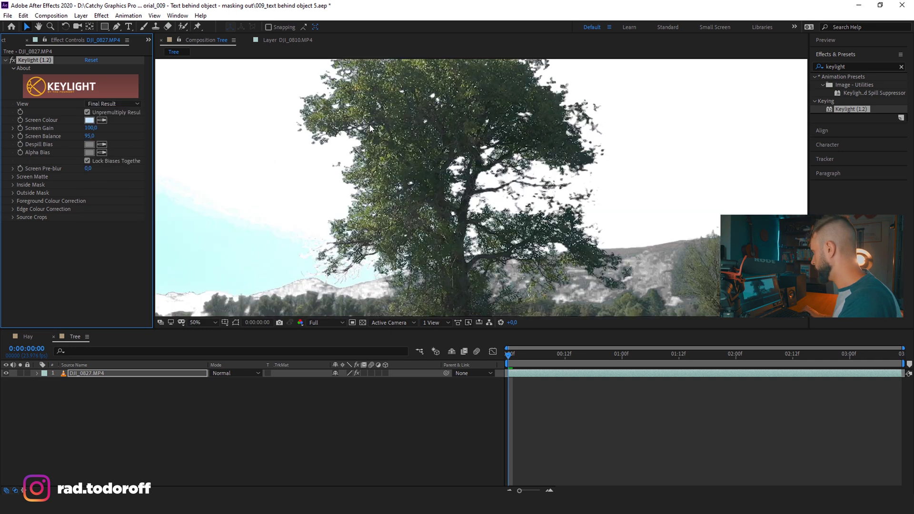
{"action": "scroll", "coordinate": [432, 147], "scroll_direction": "up", "scroll_amount": 4}
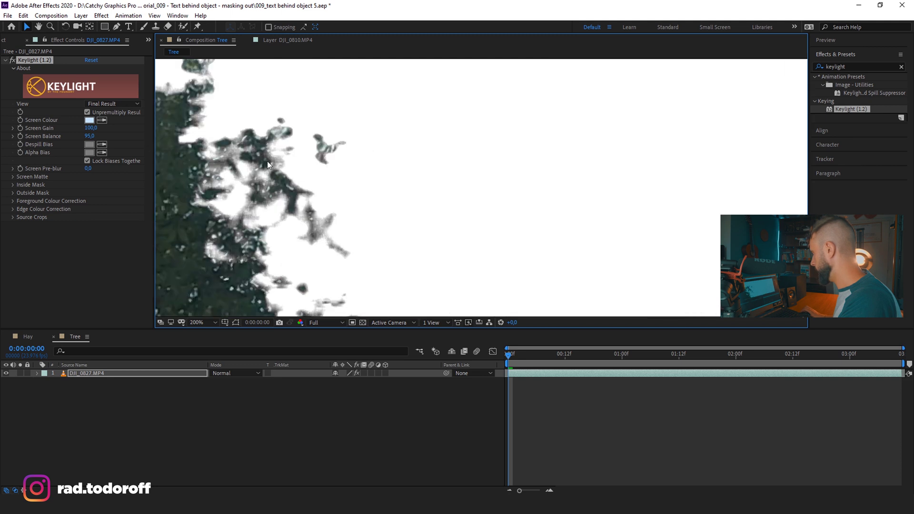
{"action": "key", "text": "v"}
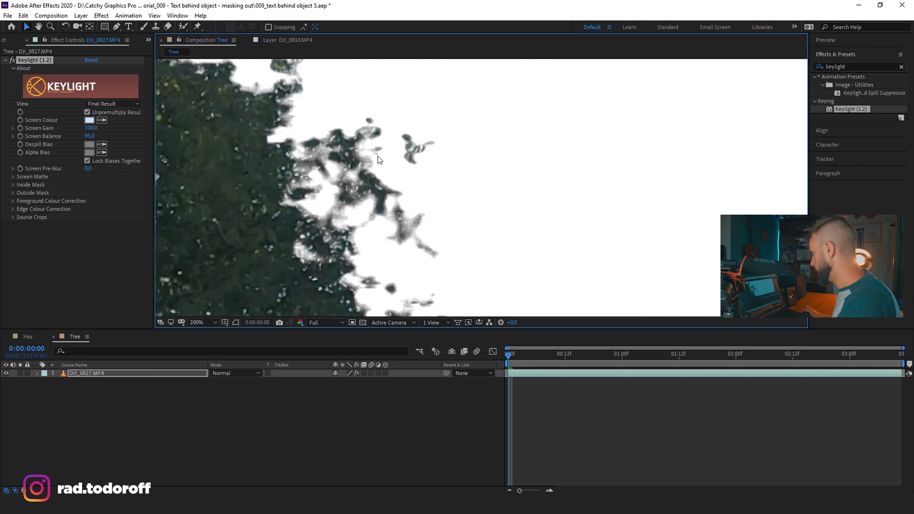
{"action": "left_click", "coordinate": [89, 120]}
{"action": "left_click_drag", "start_coordinate": [29, 27], "coordinate": [54, 24]}
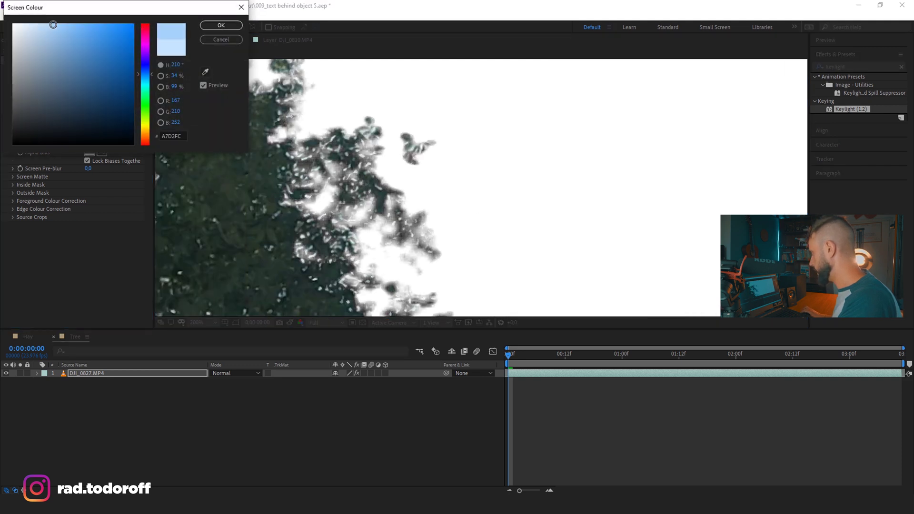
{"action": "left_click", "coordinate": [221, 25]}
In Keylight's Screen Matte, reset Clip Rollback, adjust Screen Shrink/Grow and lower Screen Gain
{"action": "left_click", "coordinate": [117, 398]}
{"action": "left_click", "coordinate": [85, 375]}
{"action": "left_click", "coordinate": [13, 176]}
{"action": "left_click", "coordinate": [14, 177]}
{"action": "left_click", "coordinate": [13, 177]}
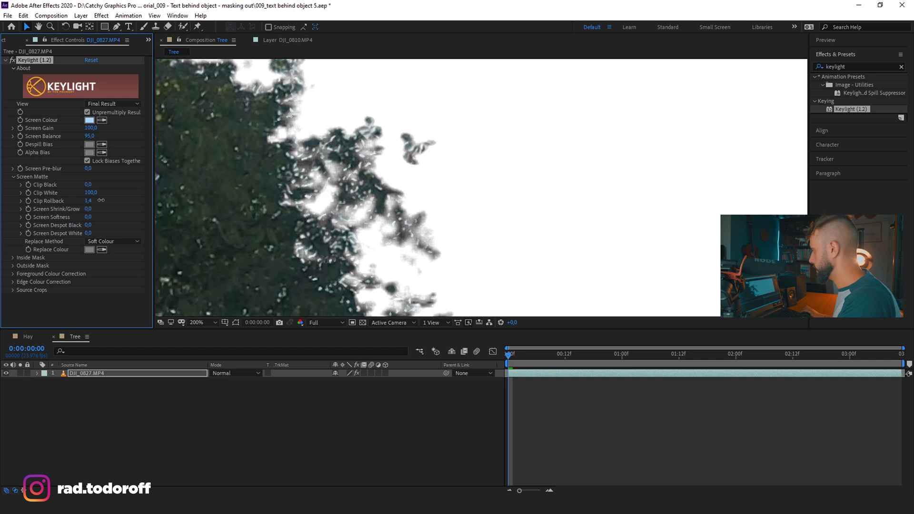
{"action": "key", "text": "ctrl+z"}
{"action": "left_click_drag", "start_coordinate": [89, 209], "coordinate": [107, 209]}
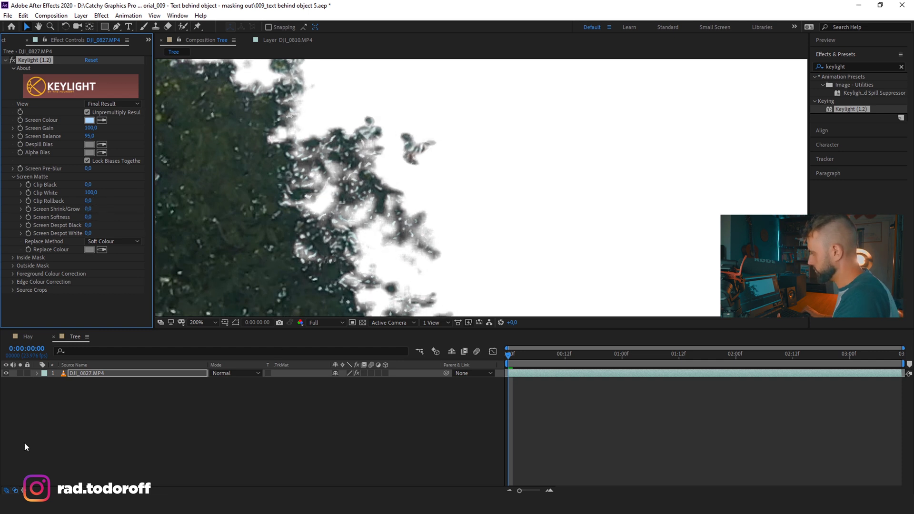
{"action": "left_click_drag", "start_coordinate": [91, 128], "coordinate": [90, 129]}
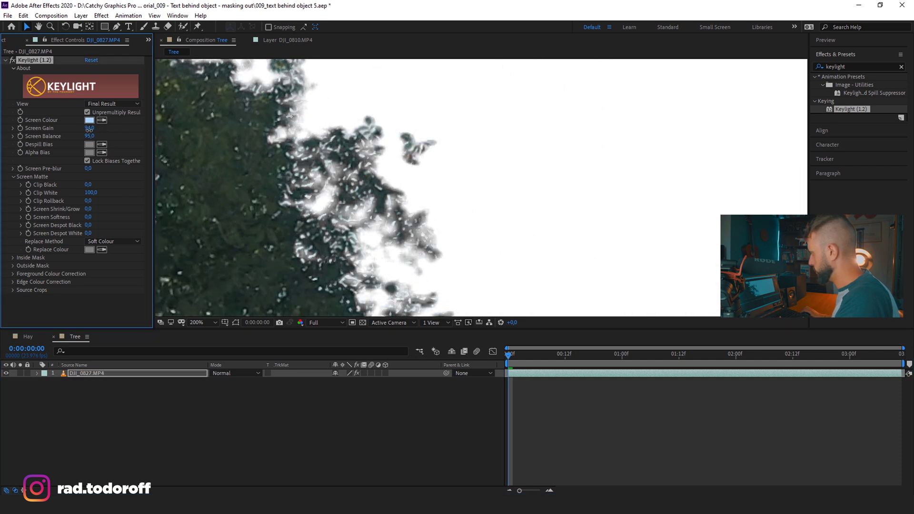
Duplicate the keyed DJI_0827.MP4 tree footage layer
{"action": "left_click", "coordinate": [129, 439]}
{"action": "left_click", "coordinate": [92, 375]}
{"action": "key", "text": "ctrl+d"}
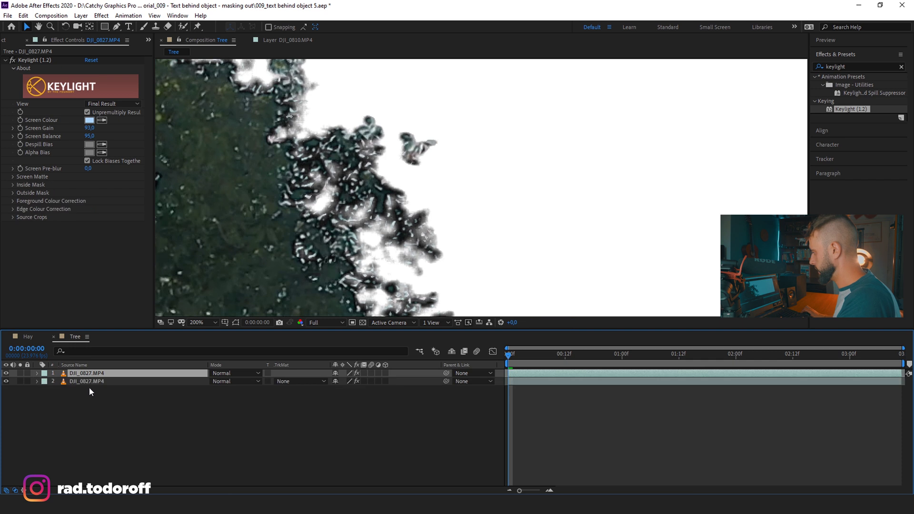
Remove Keylight from the lower footage copy and toggle both layers' visibility to compare
{"action": "left_click", "coordinate": [90, 383]}
{"action": "left_click", "coordinate": [35, 60]}
{"action": "key", "text": "Delete"}
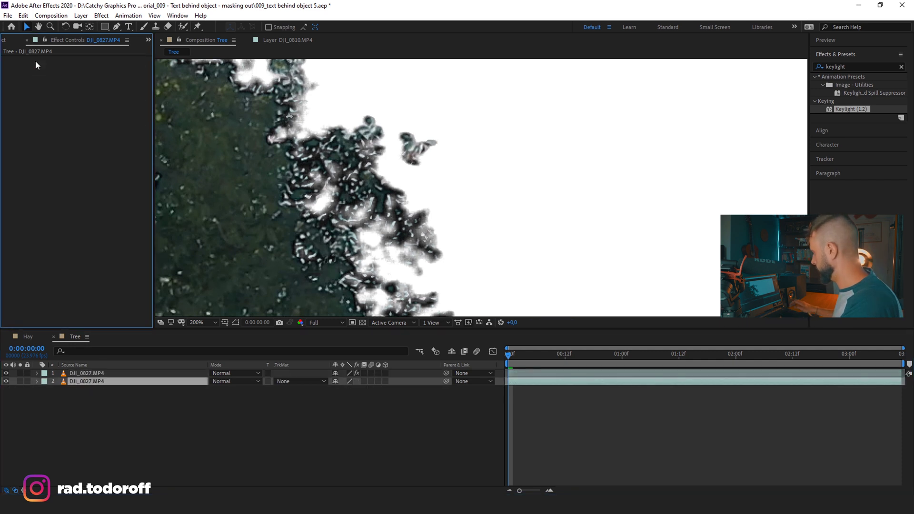
{"action": "scroll", "coordinate": [358, 71], "scroll_direction": "down", "scroll_amount": 4}
{"action": "left_click", "coordinate": [7, 381]}
{"action": "left_click", "coordinate": [7, 381]}
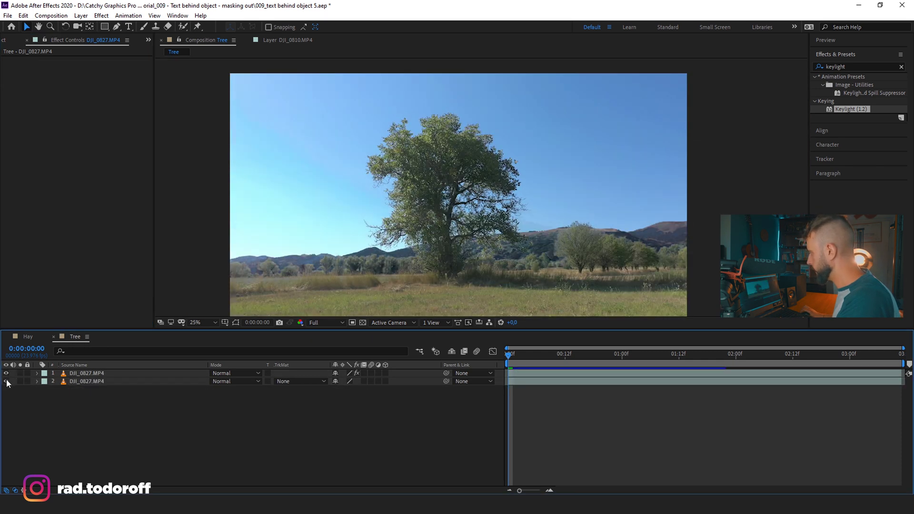
{"action": "left_click", "coordinate": [6, 374]}
{"action": "left_click", "coordinate": [6, 375]}
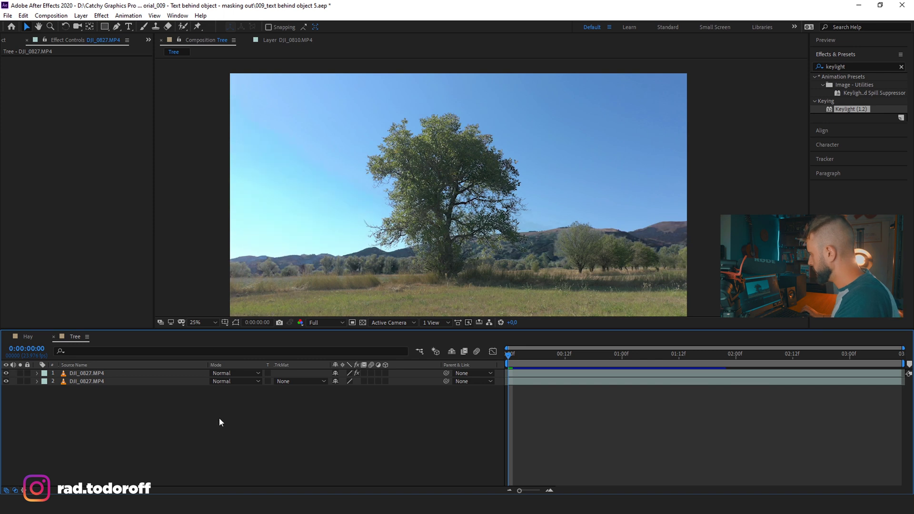
Create a text layer over the sky reading 'BIG TREE'
{"action": "left_click", "coordinate": [129, 26]}
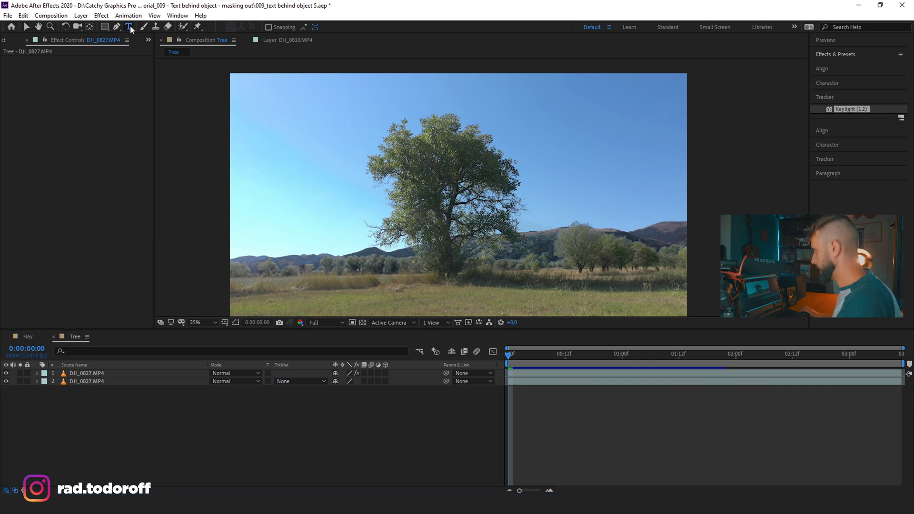
{"action": "left_click", "coordinate": [305, 177]}
{"action": "type", "text": "B"}
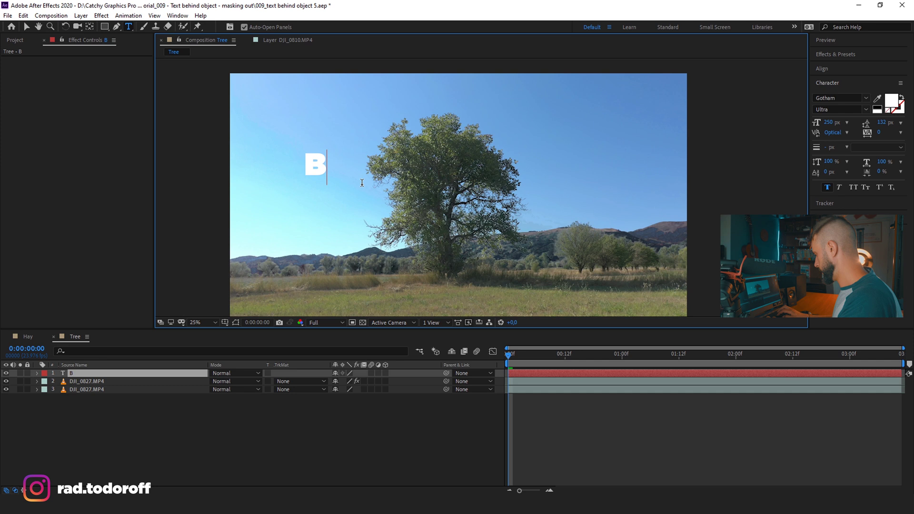
{"action": "type", "text": "IGT TR"}
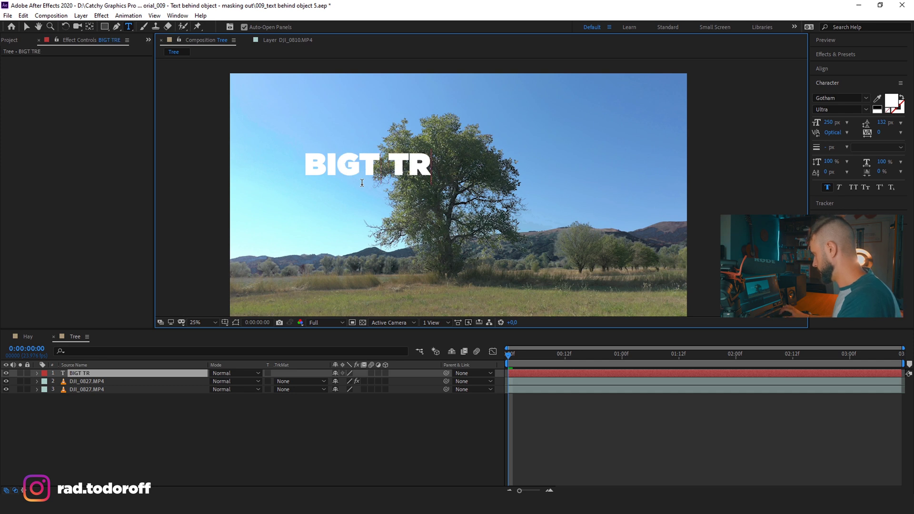
{"action": "key", "text": "BackSpace"}
{"action": "key", "text": "BackSpace"}
{"action": "key", "text": "BackSpace"}
{"action": "key", "text": "Left"}
{"action": "type", "text": "TREE"}
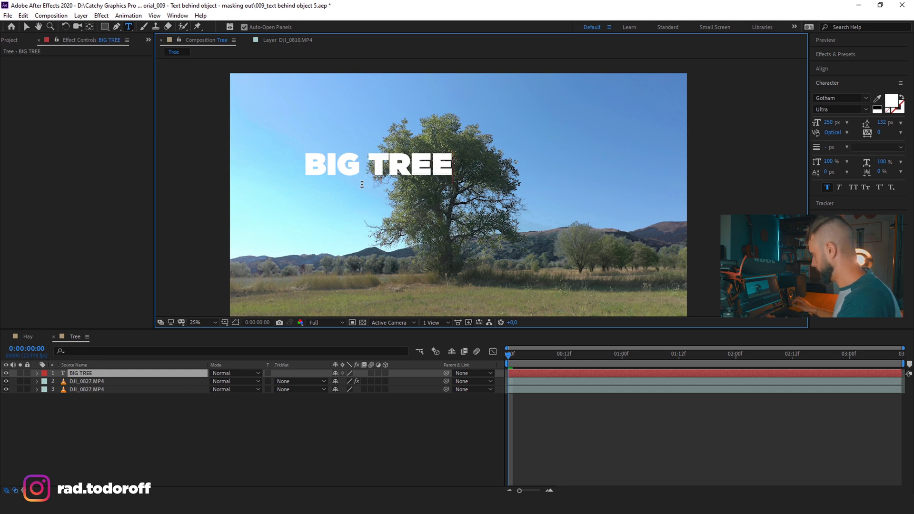
{"action": "left_click", "coordinate": [27, 27]}
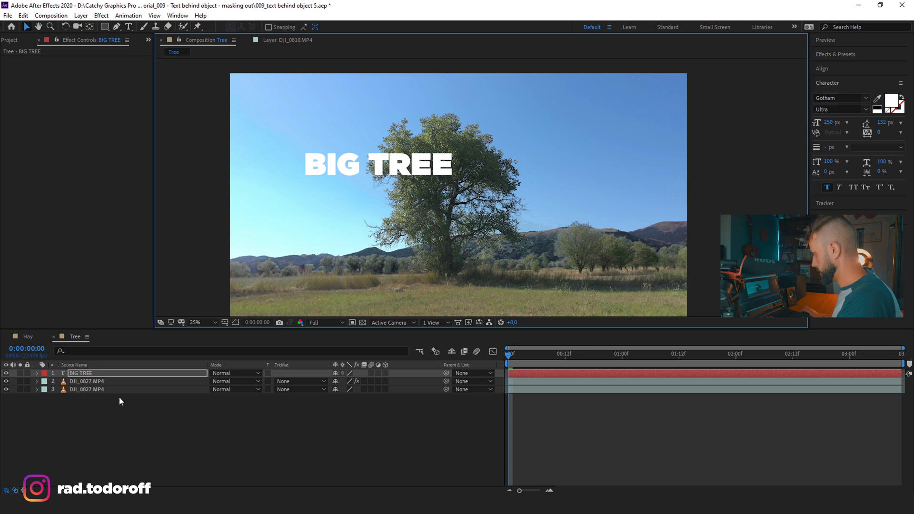
Scale BIG TREE up across the frame, move it lower, place it beneath the keyed tree, and preview
{"action": "key", "text": "s"}
{"action": "left_click_drag", "start_coordinate": [348, 381], "coordinate": [393, 381]}
{"action": "left_click_drag", "start_coordinate": [421, 156], "coordinate": [406, 186]}
{"action": "left_click_drag", "start_coordinate": [99, 378], "coordinate": [102, 398]}
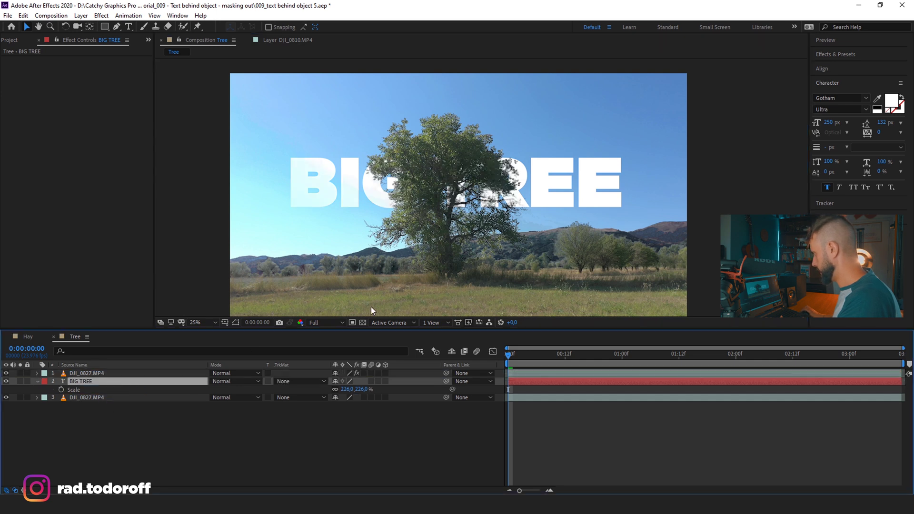
{"action": "left_click", "coordinate": [288, 439]}
{"action": "key", "text": "space"}
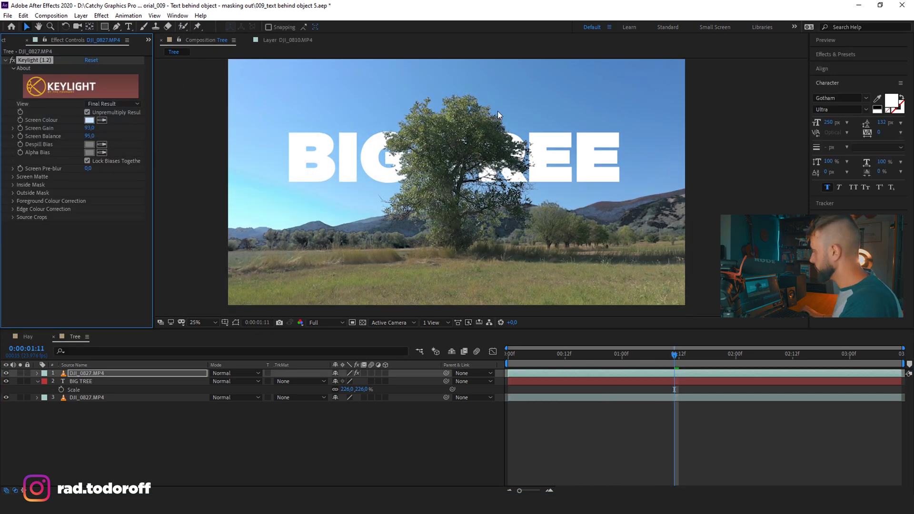
{"action": "scroll", "coordinate": [439, 145], "scroll_direction": "up", "scroll_amount": 2}
{"action": "left_click_drag", "start_coordinate": [439, 145], "coordinate": [393, 161]}
{"action": "scroll", "coordinate": [351, 177], "scroll_direction": "up", "scroll_amount": 1}
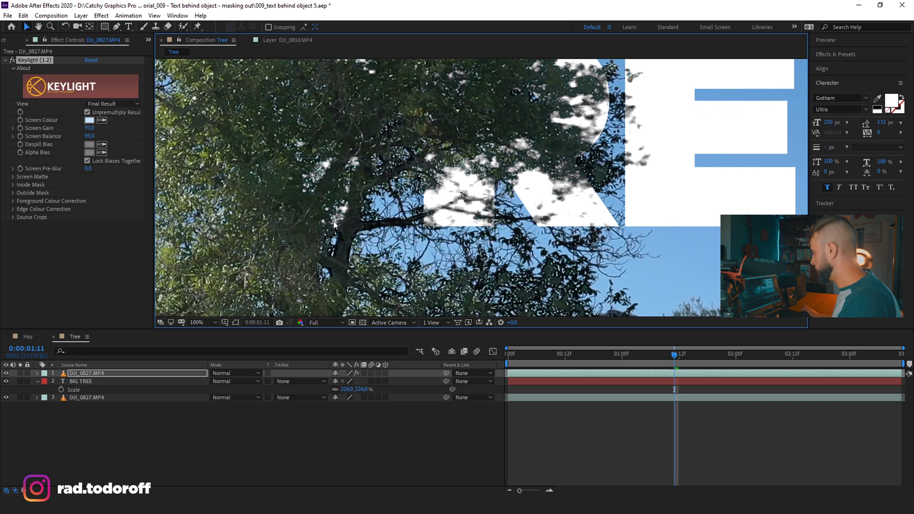
{"action": "left_click_drag", "start_coordinate": [334, 222], "coordinate": [481, 188]}
{"action": "scroll", "coordinate": [357, 105], "scroll_direction": "down", "scroll_amount": 2}
{"action": "left_click_drag", "start_coordinate": [400, 193], "coordinate": [298, 168]}
{"action": "key", "text": "space"}
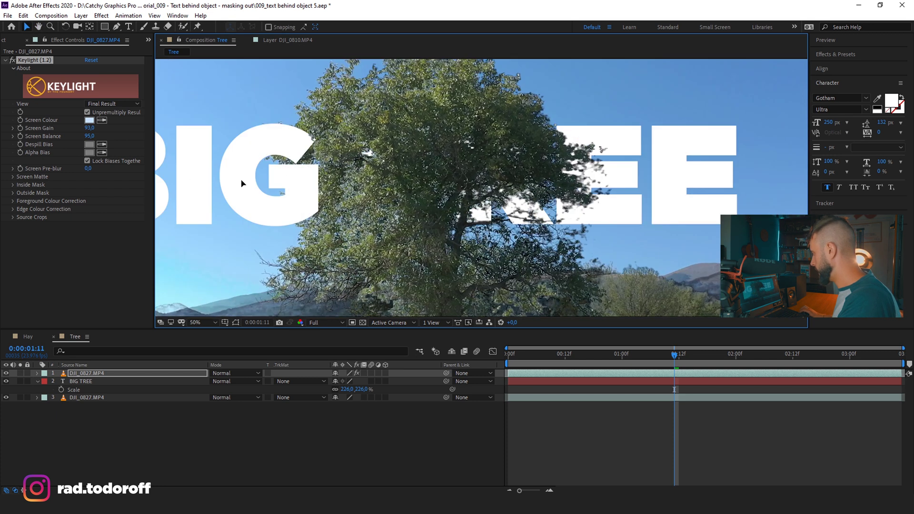
{"action": "key", "text": "space"}
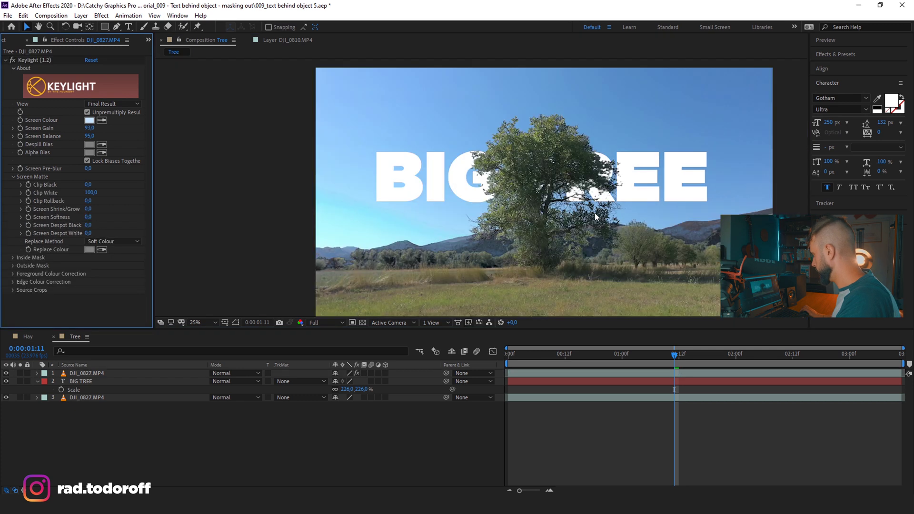
{"action": "left_click_drag", "start_coordinate": [595, 212], "coordinate": [560, 170]}
{"action": "scroll", "coordinate": [497, 141], "scroll_direction": "up", "scroll_amount": 2}
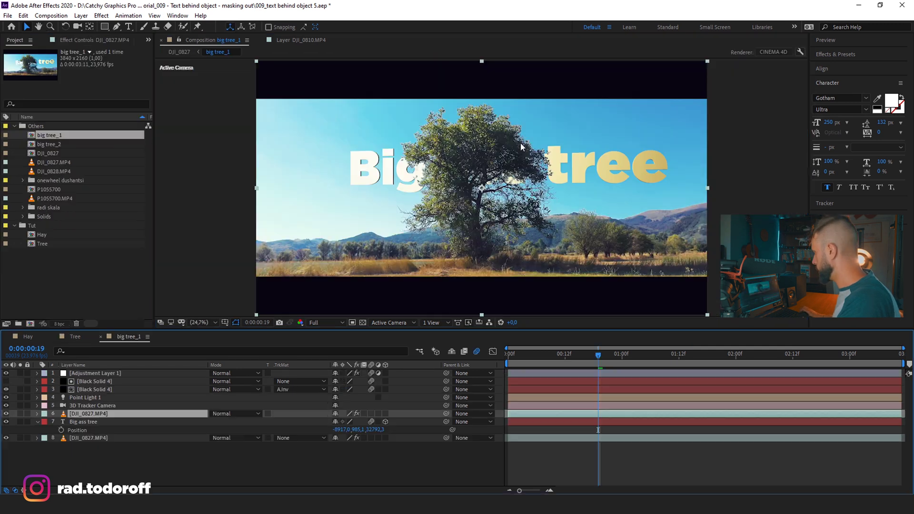
{"action": "scroll", "coordinate": [442, 159], "scroll_direction": "up", "scroll_amount": 3}
{"action": "scroll", "coordinate": [442, 160], "scroll_direction": "up", "scroll_amount": 2}
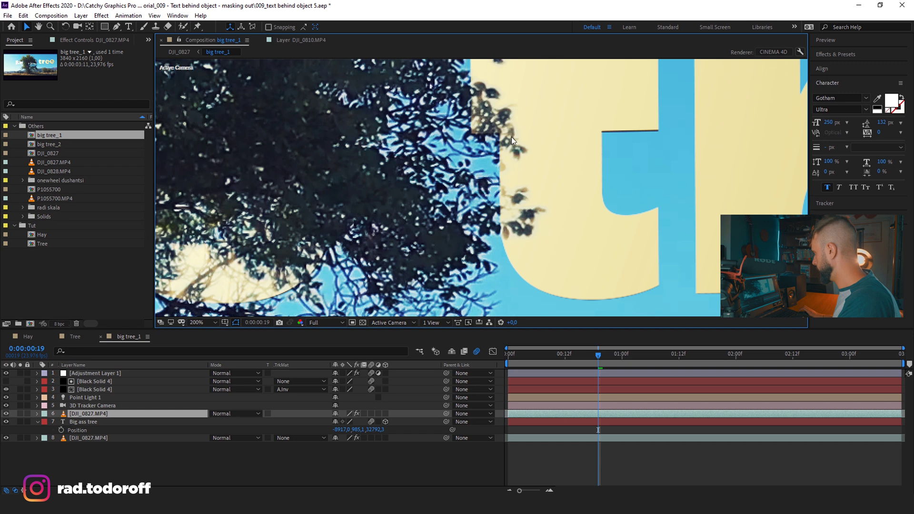
{"action": "left_click_drag", "start_coordinate": [404, 216], "coordinate": [448, 161]}
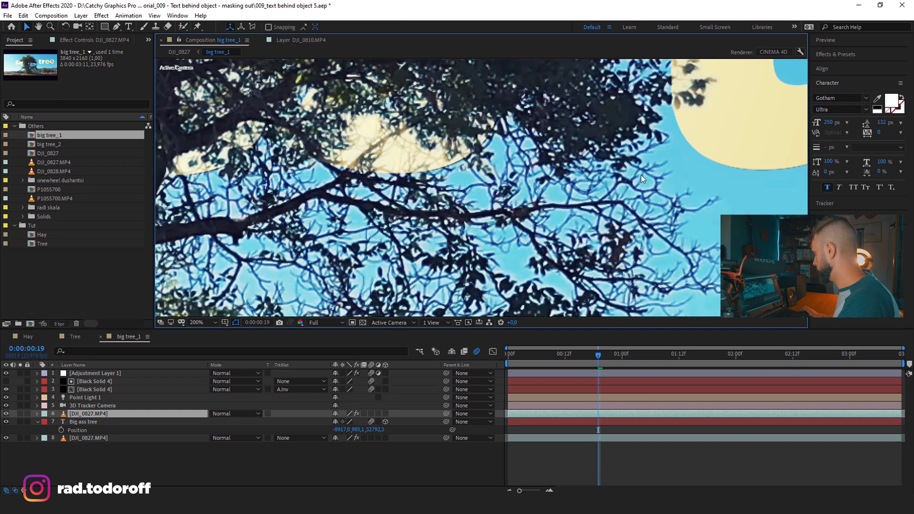
{"action": "scroll", "coordinate": [422, 158], "scroll_direction": "down", "scroll_amount": 5}
{"action": "scroll", "coordinate": [517, 178], "scroll_direction": "up", "scroll_amount": 2}
{"action": "left_click", "coordinate": [75, 337]}
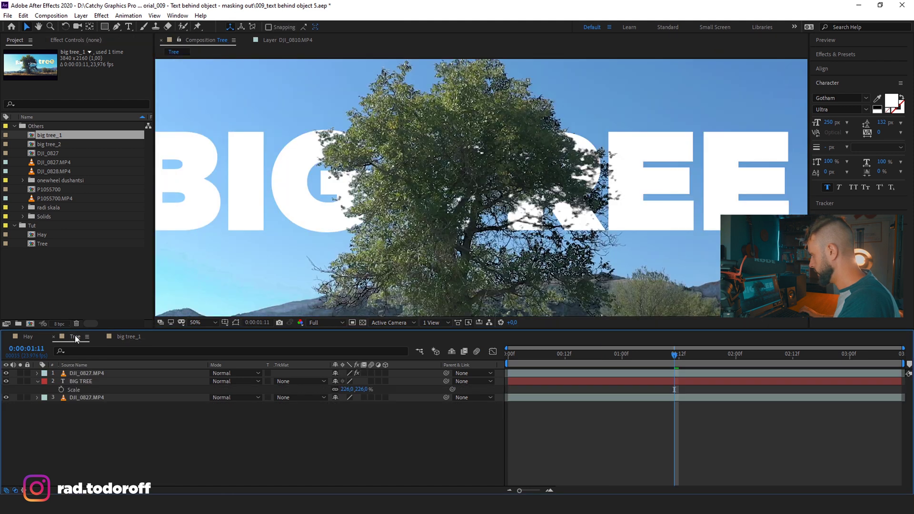
Select the DJI_0810.MP4 hay bale footage layer in the Hay composition
{"action": "scroll", "coordinate": [487, 231], "scroll_direction": "down", "scroll_amount": 2}
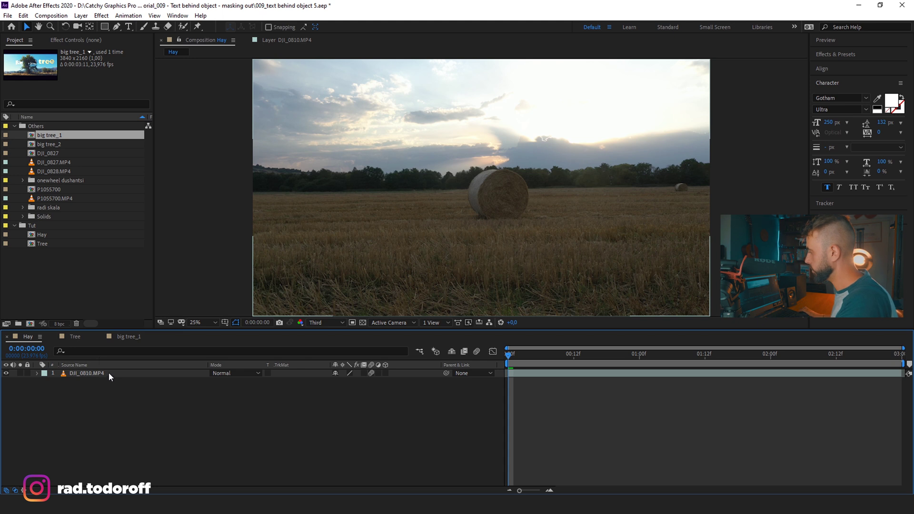
{"action": "left_click", "coordinate": [89, 374]}
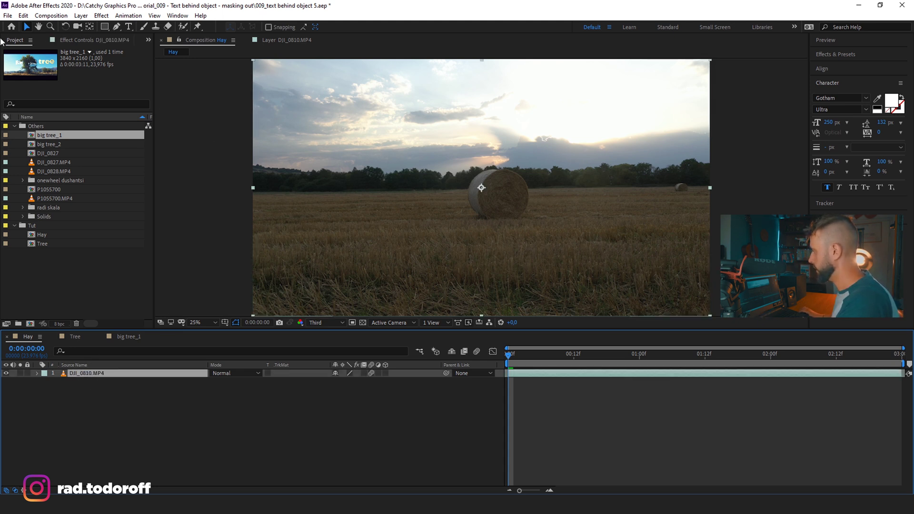
Search for 'mocha' and apply Mocha AE to the hay bale footage
{"action": "left_click", "coordinate": [836, 54]}
{"action": "type", "text": "mocha"}
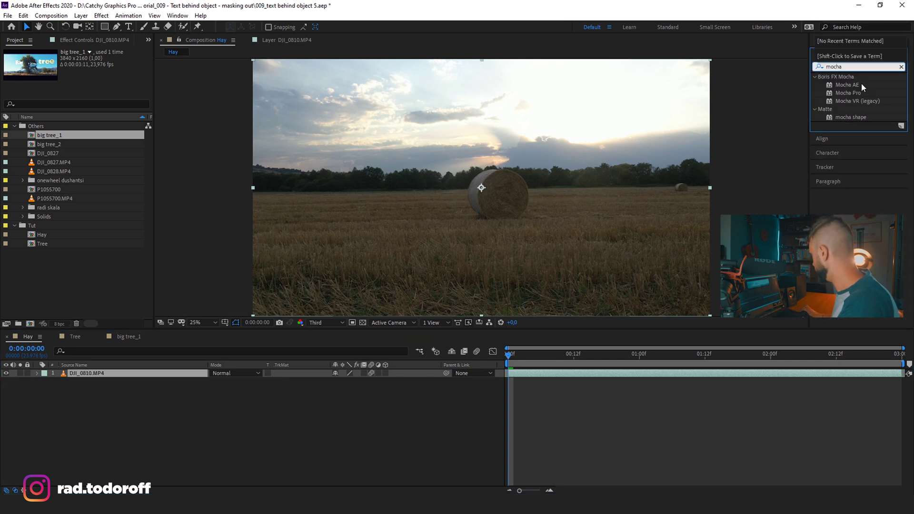
{"action": "left_click_drag", "start_coordinate": [848, 85], "coordinate": [479, 128]}
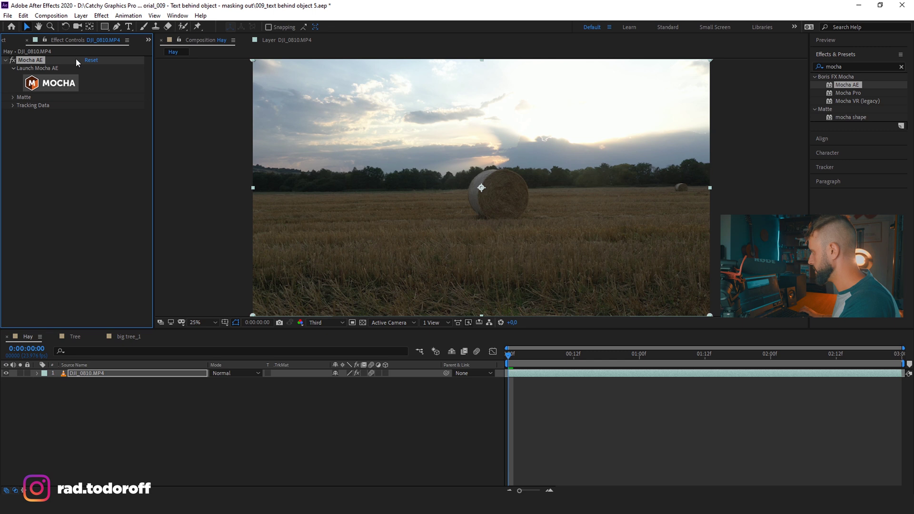
Launch Mocha AE, dismiss the proxy, thank-you and splash prompts, then close it
{"action": "left_click", "coordinate": [56, 87]}
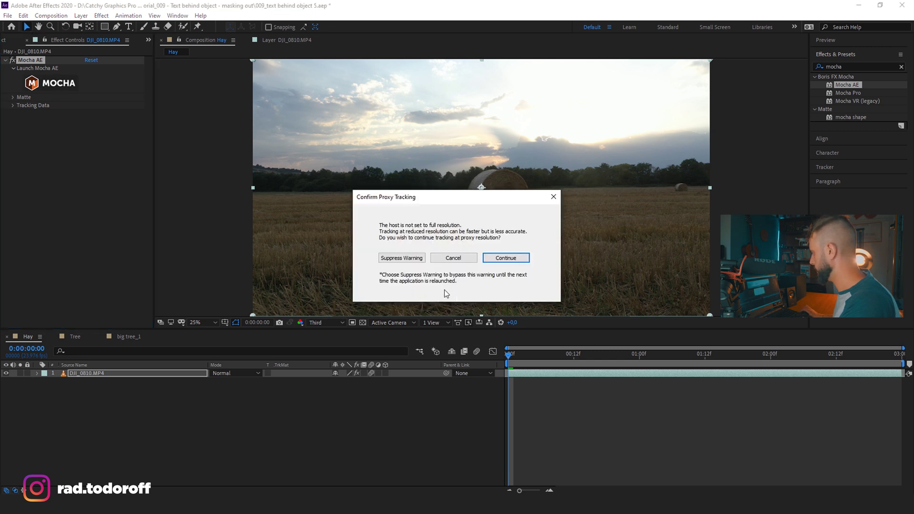
{"action": "left_click", "coordinate": [514, 257]}
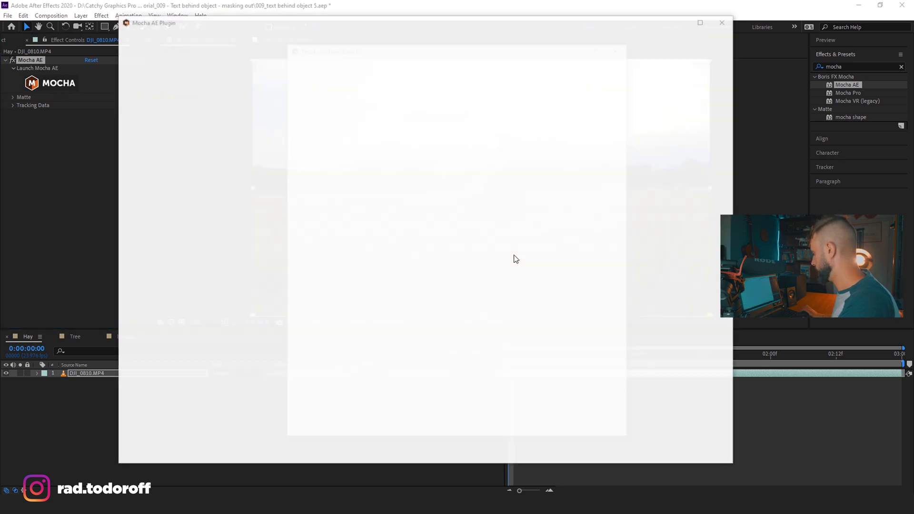
{"action": "left_click", "coordinate": [618, 50]}
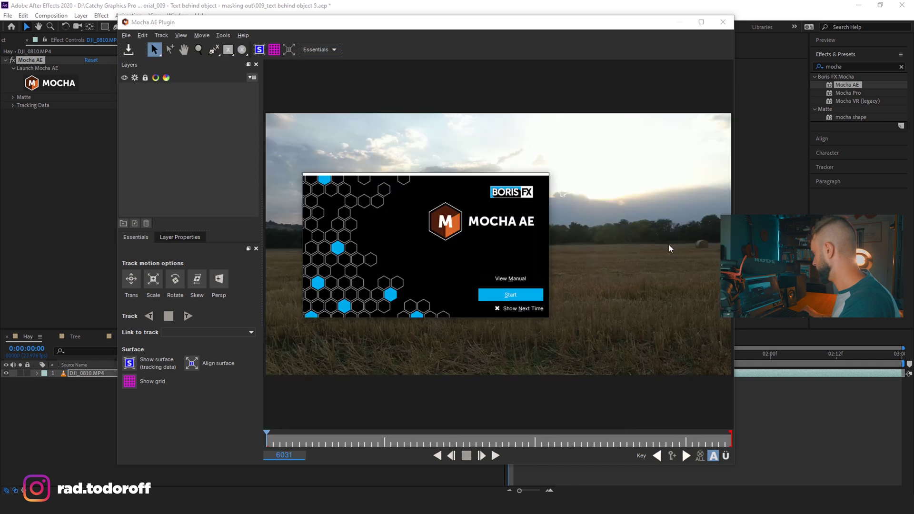
{"action": "left_click", "coordinate": [506, 296]}
{"action": "left_click", "coordinate": [723, 22]}
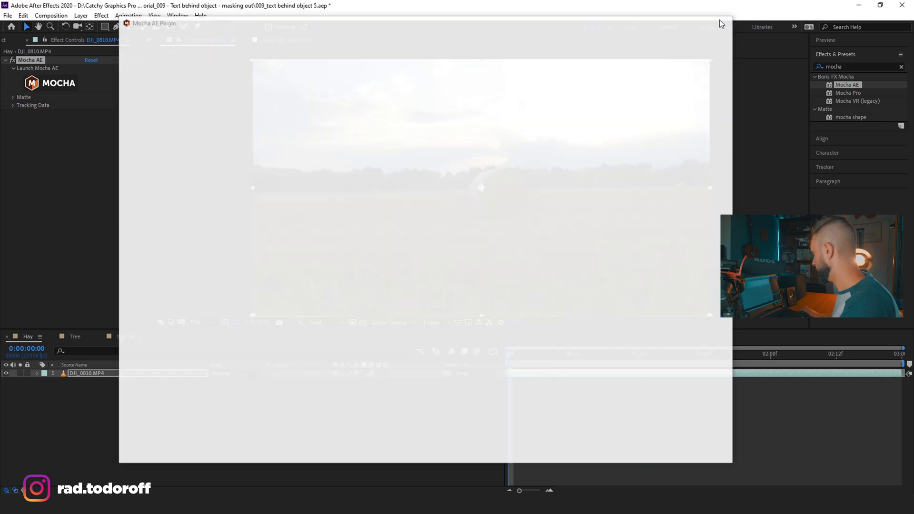
Set the preview resolution to Full and relaunch Mocha AE on the hay footage
{"action": "left_click", "coordinate": [333, 325]}
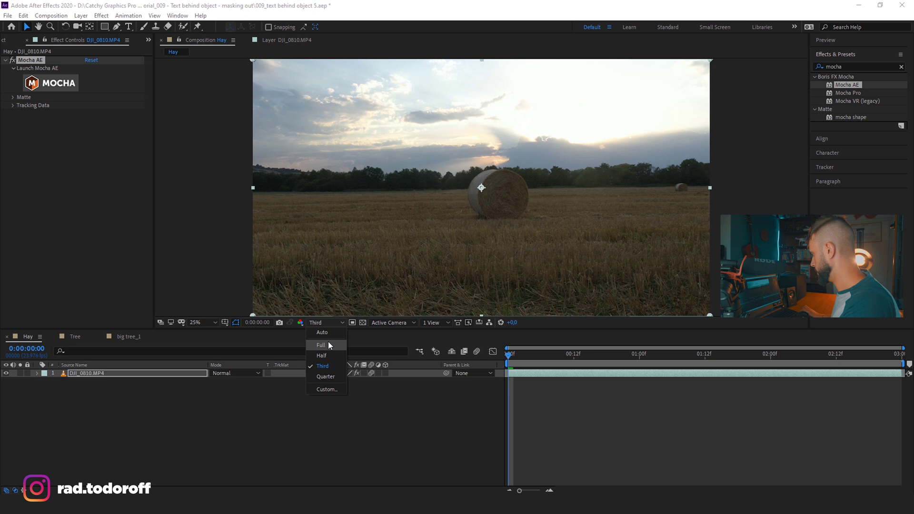
{"action": "left_click", "coordinate": [328, 341]}
{"action": "left_click", "coordinate": [60, 88]}
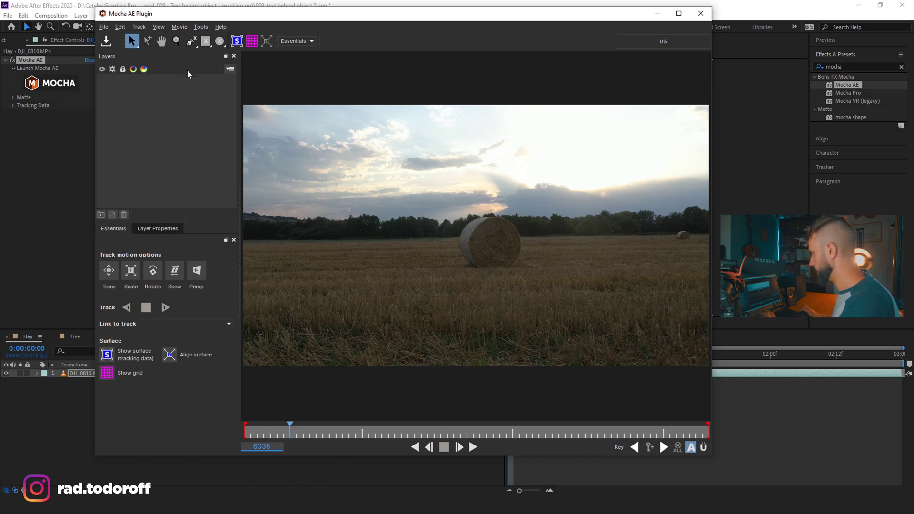
Zoom in on the hay bale and draw a closed spline outline around it
{"action": "left_click", "coordinate": [176, 42]}
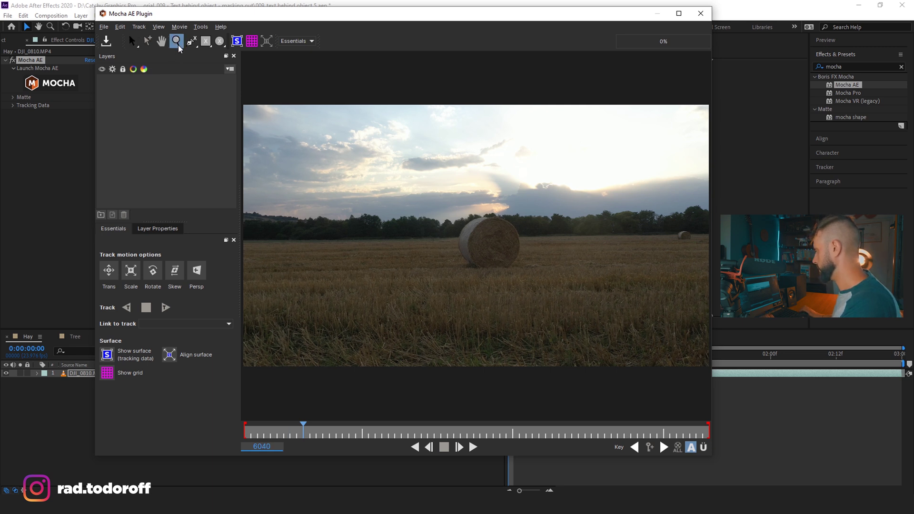
{"action": "left_click", "coordinate": [481, 227]}
{"action": "left_click_drag", "start_coordinate": [481, 228], "coordinate": [476, 181]}
{"action": "key", "text": "x"}
{"action": "left_click_drag", "start_coordinate": [468, 161], "coordinate": [474, 136]}
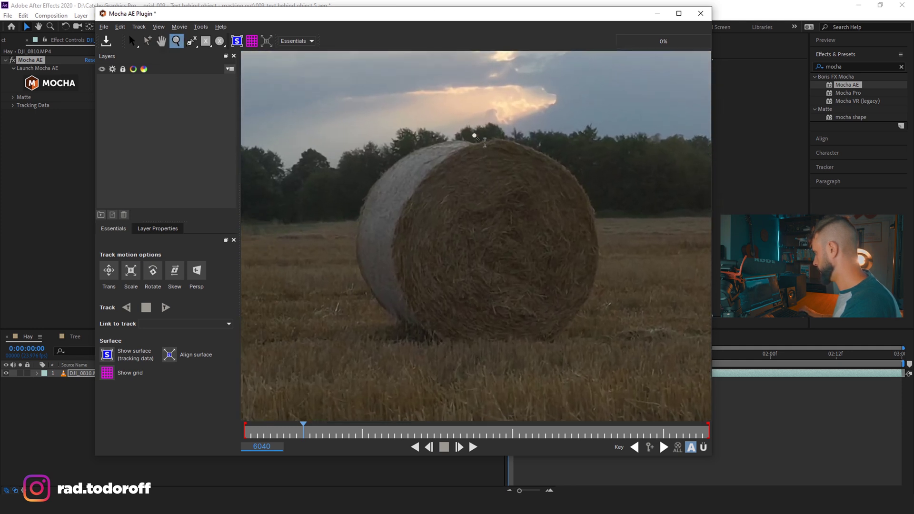
{"action": "left_click", "coordinate": [191, 42]}
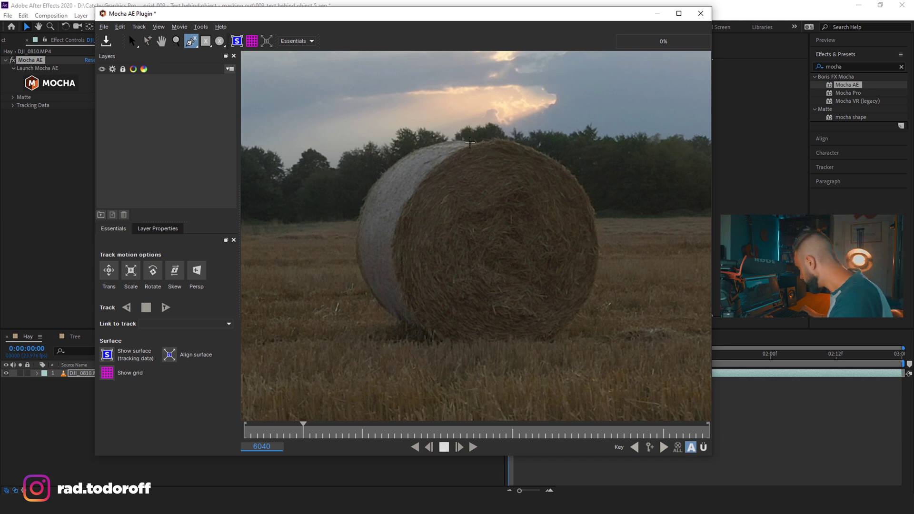
{"action": "left_click", "coordinate": [449, 139]}
{"action": "left_click", "coordinate": [492, 147]}
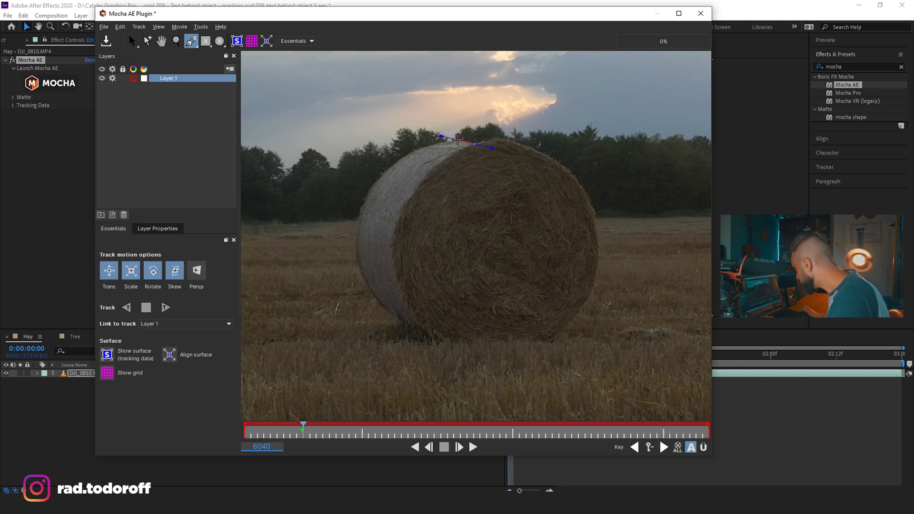
{"action": "left_click", "coordinate": [421, 149]}
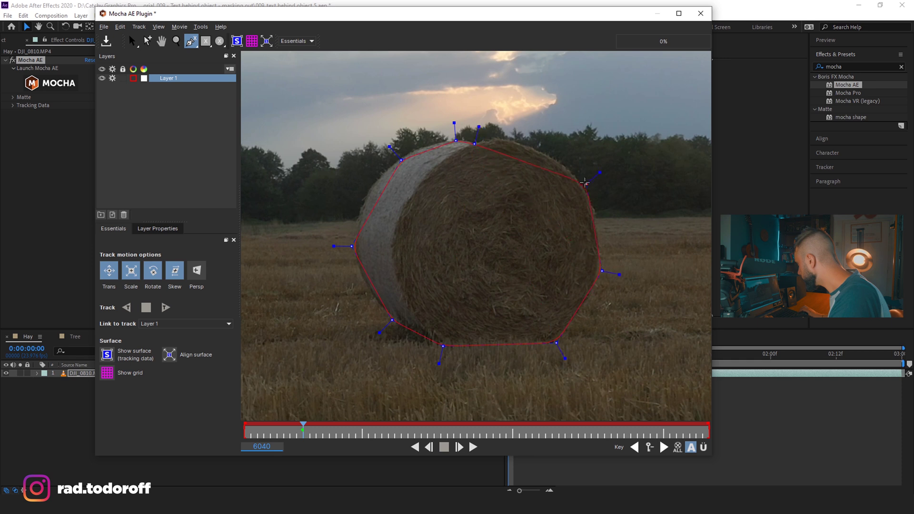
{"action": "right_click", "coordinate": [496, 138]}
Reshape the spline points and handles to hug the bale's edges, then enable Persp motion
{"action": "left_click_drag", "start_coordinate": [456, 140], "coordinate": [454, 139]}
{"action": "left_click_drag", "start_coordinate": [402, 160], "coordinate": [386, 156]}
{"action": "left_click_drag", "start_coordinate": [375, 142], "coordinate": [382, 150]}
{"action": "left_click_drag", "start_coordinate": [352, 247], "coordinate": [351, 247]}
{"action": "left_click_drag", "start_coordinate": [334, 246], "coordinate": [341, 251]}
{"action": "left_click_drag", "start_coordinate": [392, 321], "coordinate": [389, 326]}
{"action": "left_click_drag", "start_coordinate": [440, 363], "coordinate": [440, 363]}
{"action": "left_click_drag", "start_coordinate": [566, 359], "coordinate": [563, 354]}
{"action": "left_click_drag", "start_coordinate": [619, 274], "coordinate": [610, 273]}
{"action": "left_click_drag", "start_coordinate": [602, 272], "coordinate": [611, 271]}
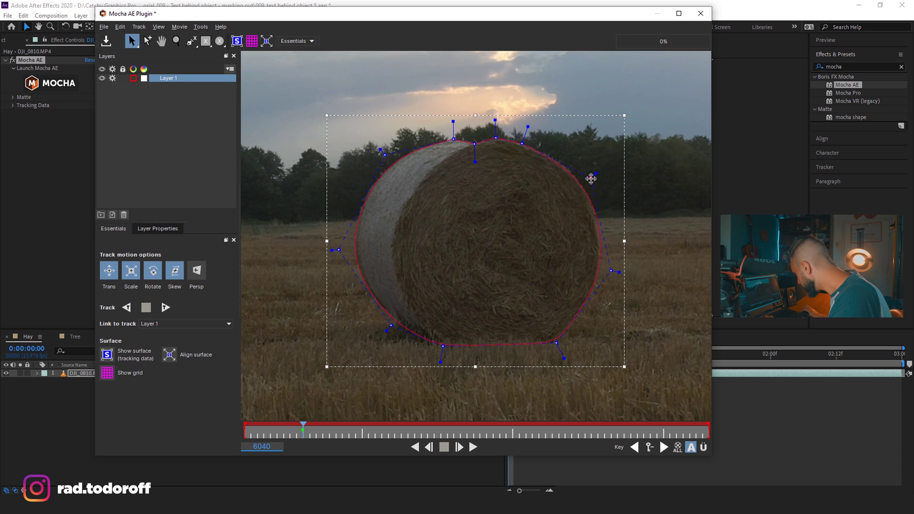
{"action": "left_click_drag", "start_coordinate": [527, 125], "coordinate": [526, 133]}
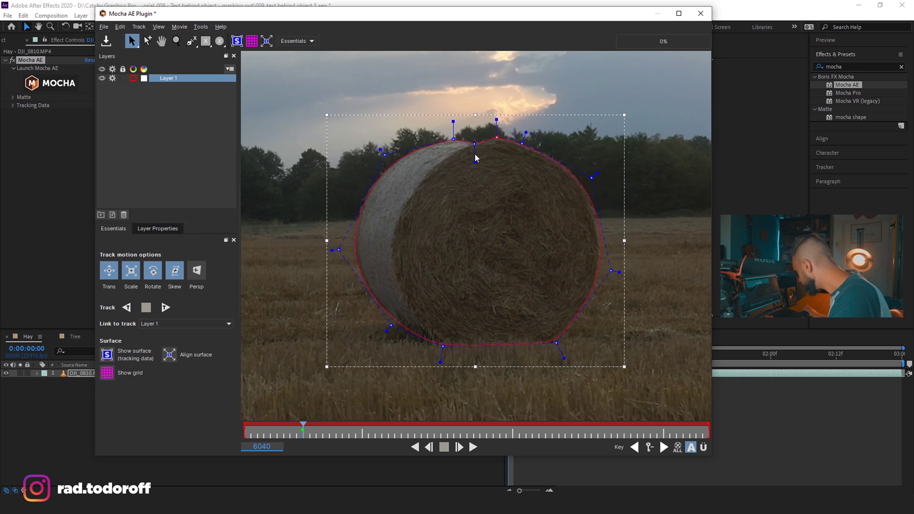
{"action": "left_click_drag", "start_coordinate": [455, 121], "coordinate": [457, 125]}
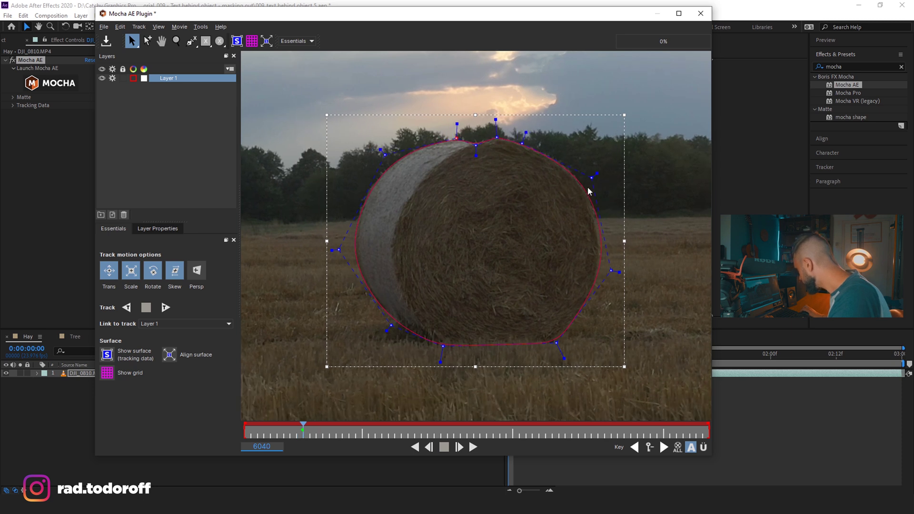
{"action": "left_click_drag", "start_coordinate": [612, 271], "coordinate": [609, 274]}
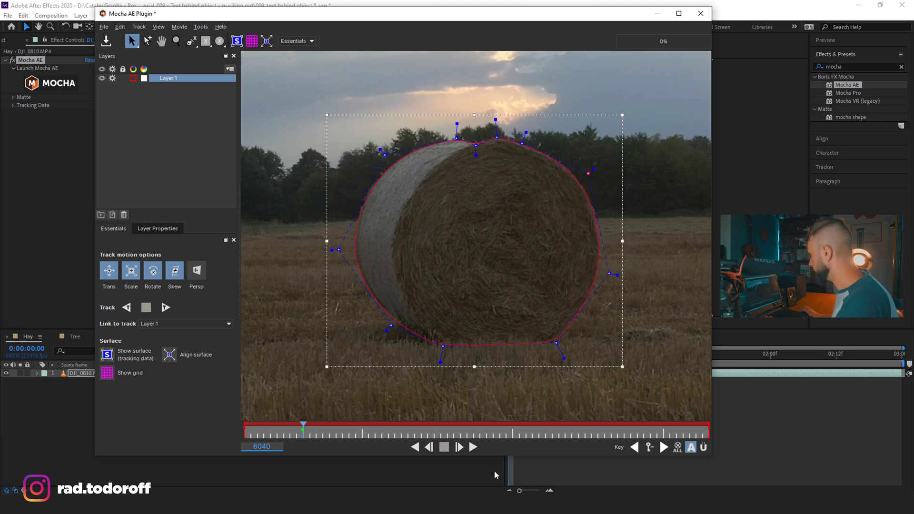
{"action": "left_click", "coordinate": [198, 276]}
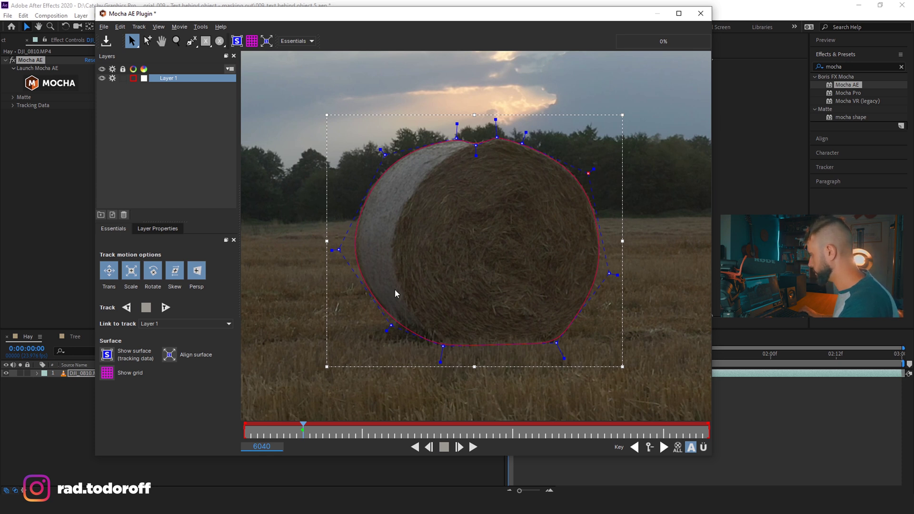
Track the bale shape forward, then from frame 6040 backward to the clip start
{"action": "left_click", "coordinate": [166, 309]}
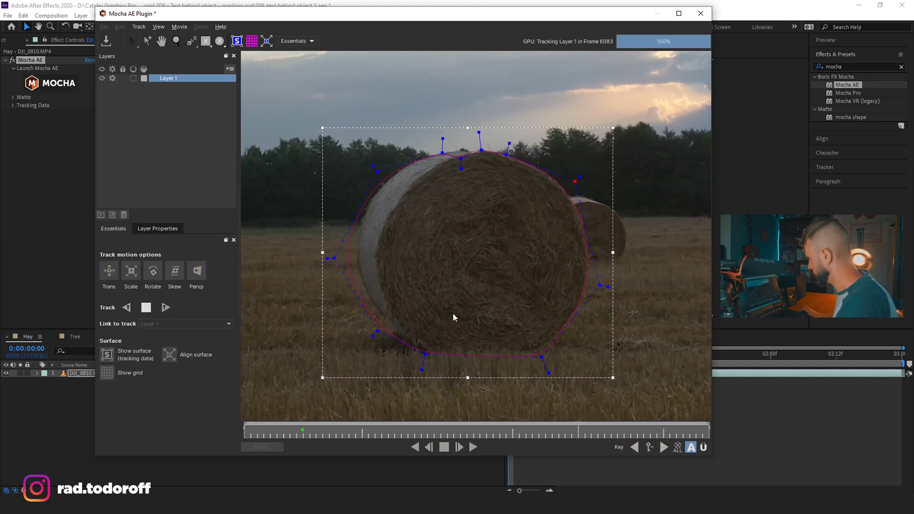
{"action": "left_click_drag", "start_coordinate": [314, 428], "coordinate": [302, 436]}
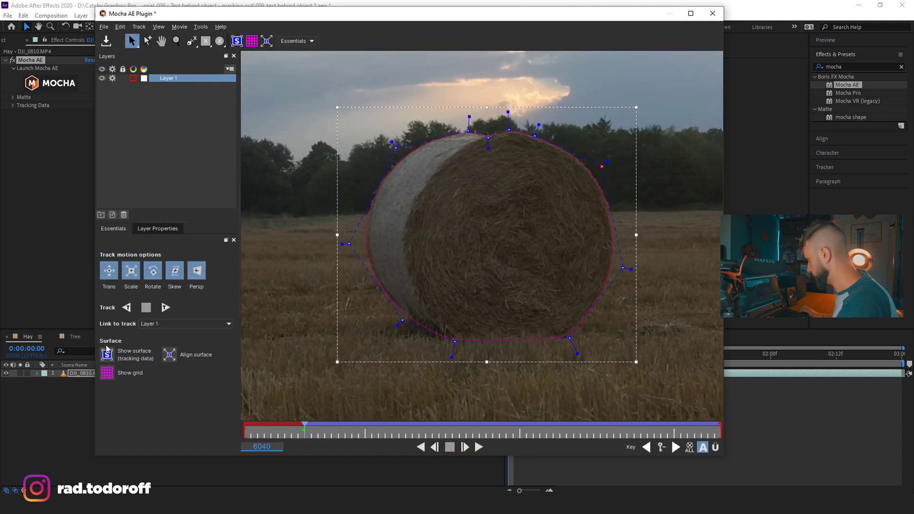
{"action": "left_click", "coordinate": [127, 307]}
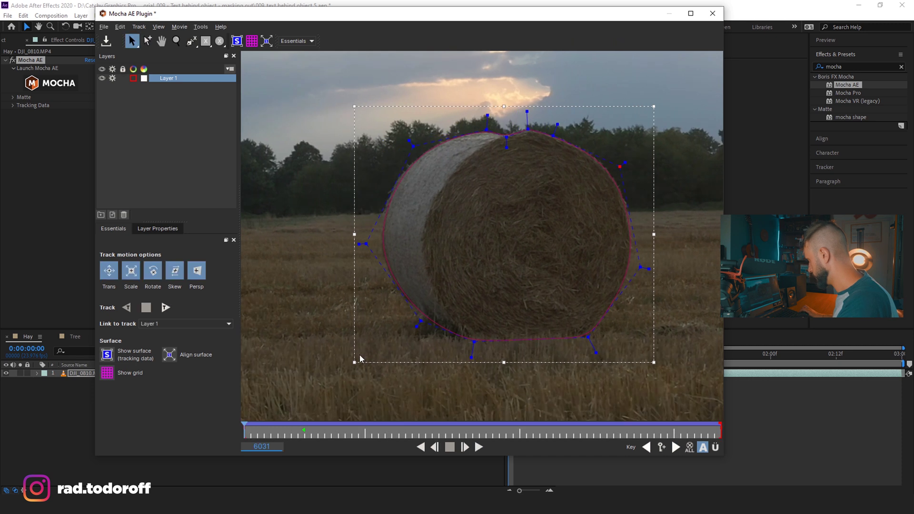
{"action": "left_click_drag", "start_coordinate": [245, 431], "coordinate": [724, 419]}
Tighten drifting outline points around the bale and re-check the track near frame 6073
{"action": "left_click_drag", "start_coordinate": [336, 256], "coordinate": [359, 253]}
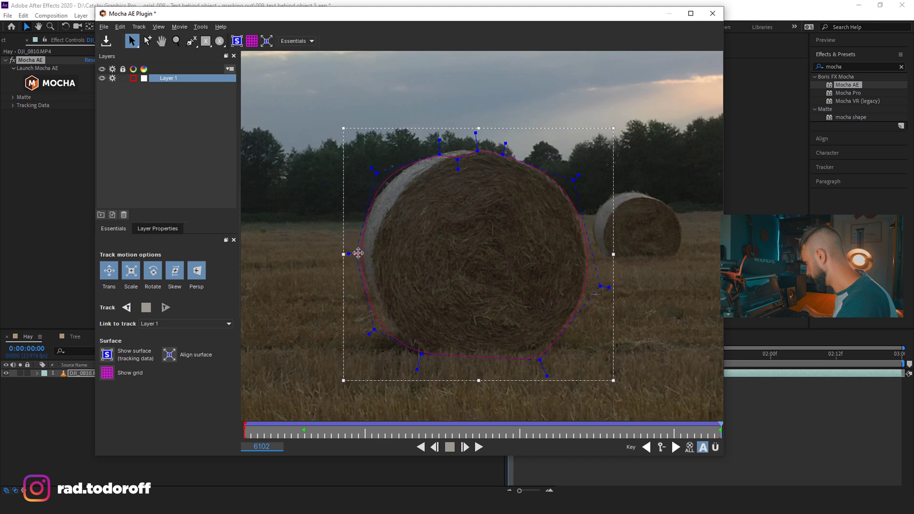
{"action": "left_click_drag", "start_coordinate": [391, 180], "coordinate": [383, 170]}
{"action": "left_click_drag", "start_coordinate": [478, 151], "coordinate": [486, 149]}
{"action": "left_click_drag", "start_coordinate": [457, 159], "coordinate": [476, 154]}
{"action": "left_click_drag", "start_coordinate": [440, 155], "coordinate": [463, 149]}
{"action": "left_click_drag", "start_coordinate": [355, 254], "coordinate": [353, 256]}
{"action": "left_click_drag", "start_coordinate": [374, 330], "coordinate": [383, 322]}
{"action": "left_click_drag", "start_coordinate": [540, 360], "coordinate": [539, 351]}
{"action": "left_click_drag", "start_coordinate": [574, 180], "coordinate": [571, 176]}
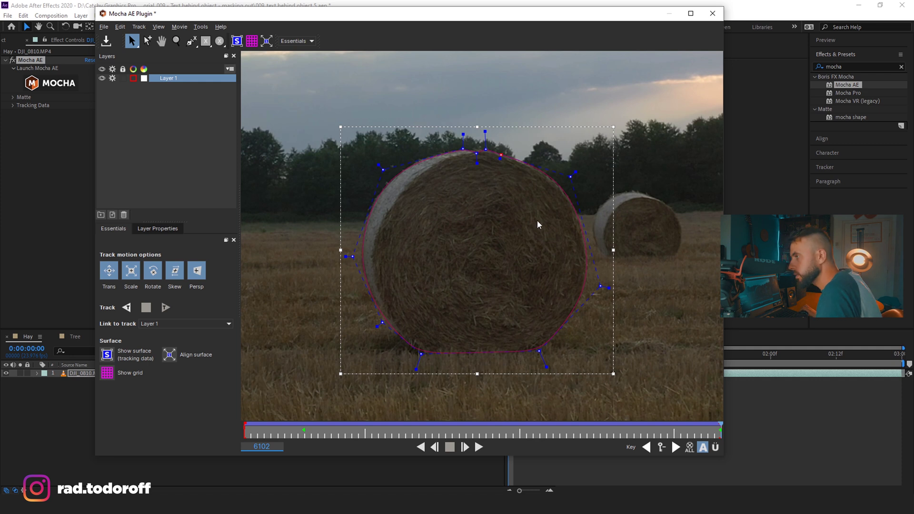
{"action": "left_click_drag", "start_coordinate": [599, 287], "coordinate": [598, 288]}
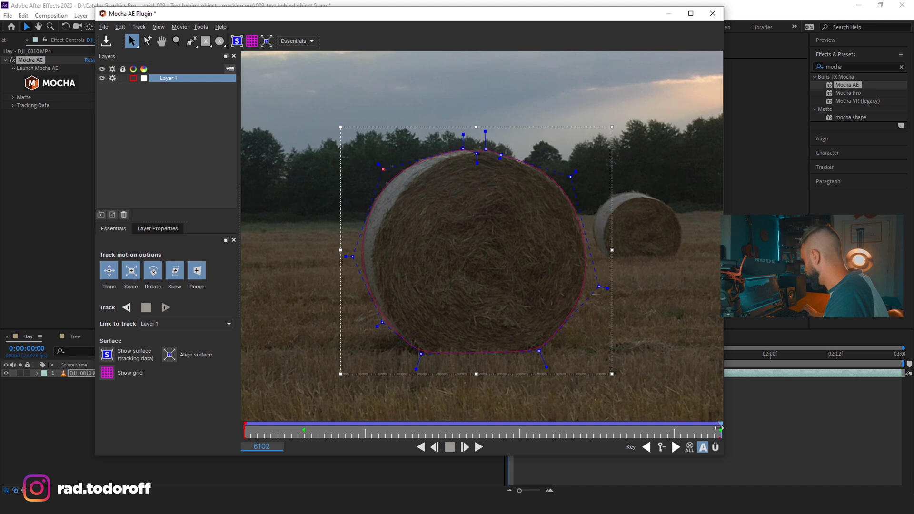
{"action": "left_click_drag", "start_coordinate": [720, 431], "coordinate": [527, 408]}
{"action": "left_click_drag", "start_coordinate": [361, 248], "coordinate": [359, 249]}
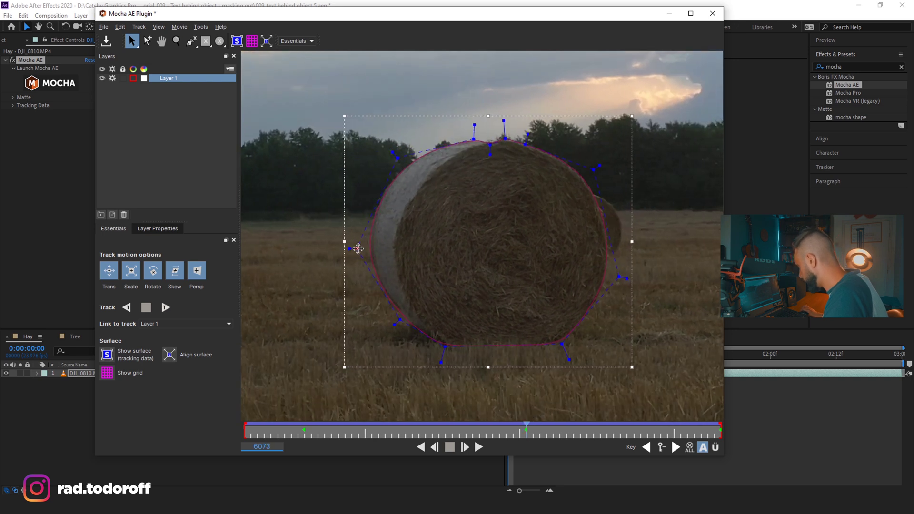
{"action": "left_click_drag", "start_coordinate": [527, 431], "coordinate": [284, 404]}
Save the Mocha project and close Mocha to return to After Effects
{"action": "left_click", "coordinate": [104, 26]}
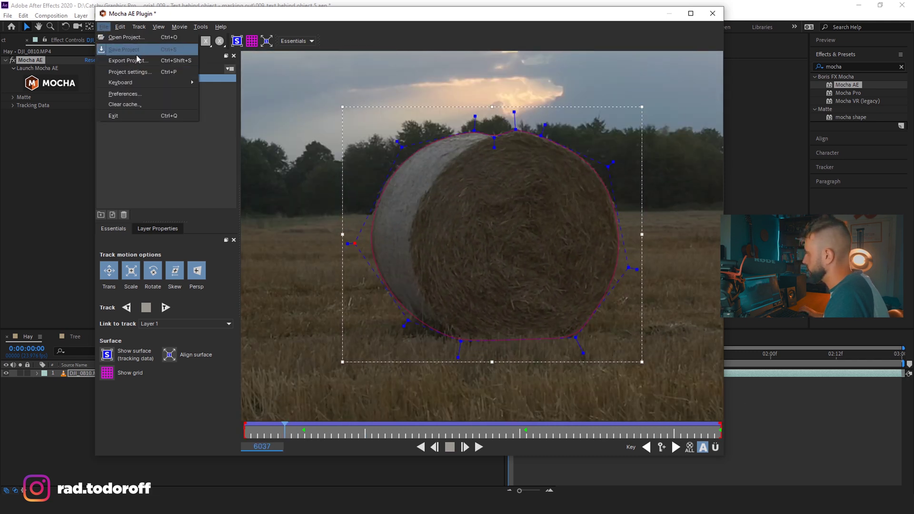
{"action": "left_click", "coordinate": [136, 50]}
{"action": "left_click", "coordinate": [713, 13]}
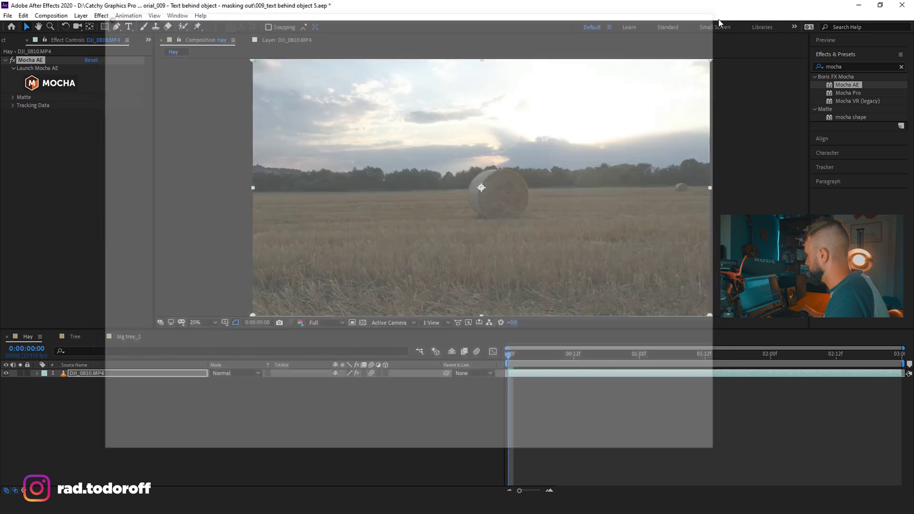
Create an AE mask from the Mocha shape in Matte settings and preview the masked bale
{"action": "left_click", "coordinate": [13, 98]}
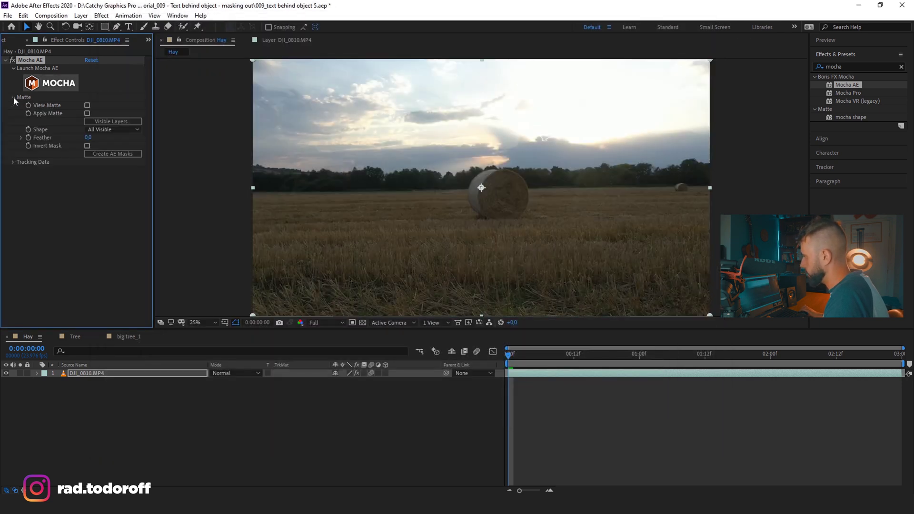
{"action": "left_click", "coordinate": [112, 122]}
{"action": "left_click", "coordinate": [511, 189]}
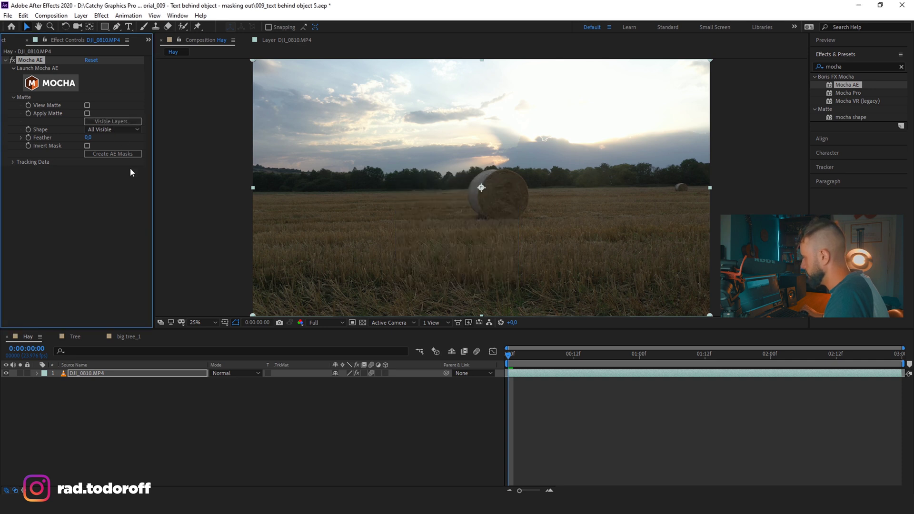
{"action": "left_click", "coordinate": [116, 153]}
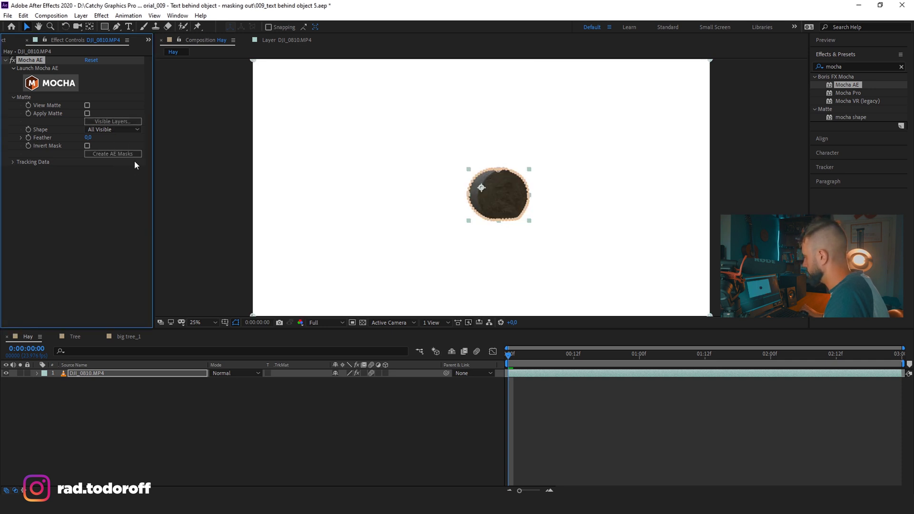
{"action": "key", "text": "space"}
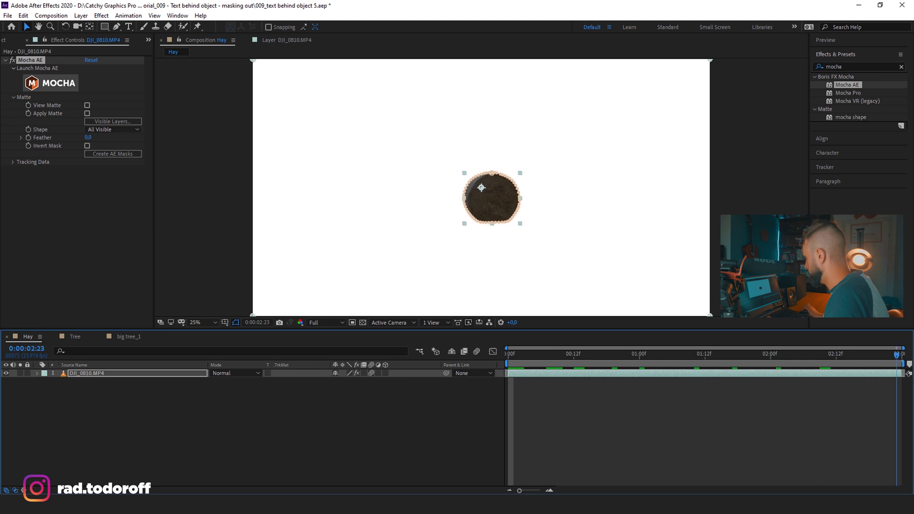
{"action": "key", "text": "space"}
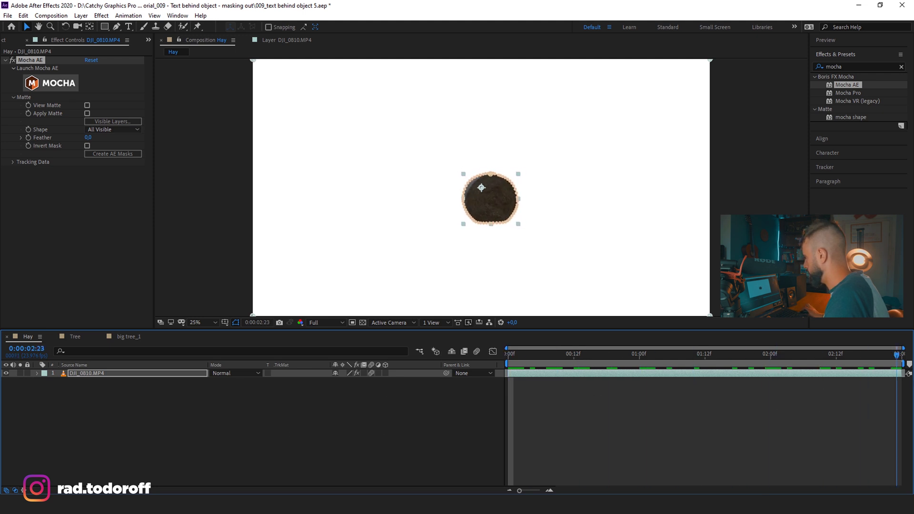
Duplicate the masked DJI_0810.MP4 layer and select the lower copy
{"action": "left_click", "coordinate": [57, 390]}
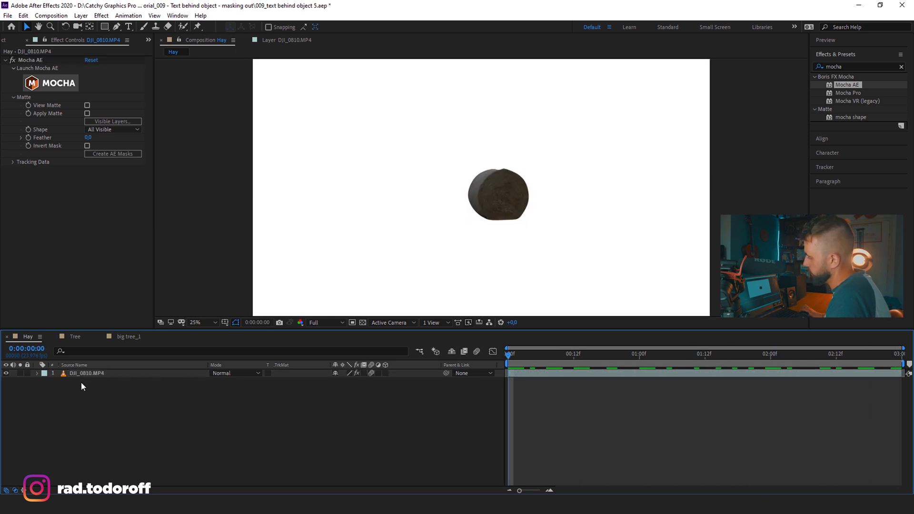
{"action": "left_click", "coordinate": [82, 374]}
{"action": "key", "text": "ctrl+d"}
{"action": "left_click", "coordinate": [85, 381]}
Delete the lower copy's mask and preview the bale edge around 0:00:00:19
{"action": "key", "text": "m"}
{"action": "key", "text": "Delete"}
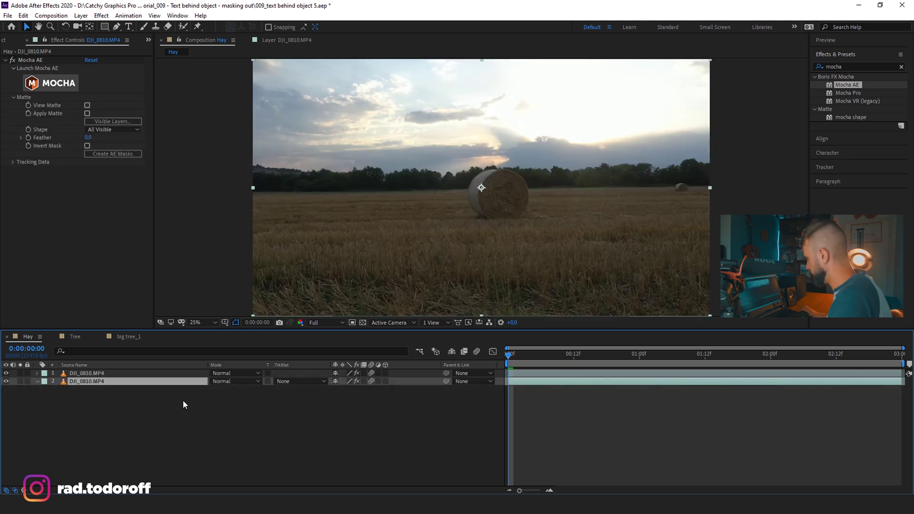
{"action": "left_click_drag", "start_coordinate": [514, 360], "coordinate": [612, 361]}
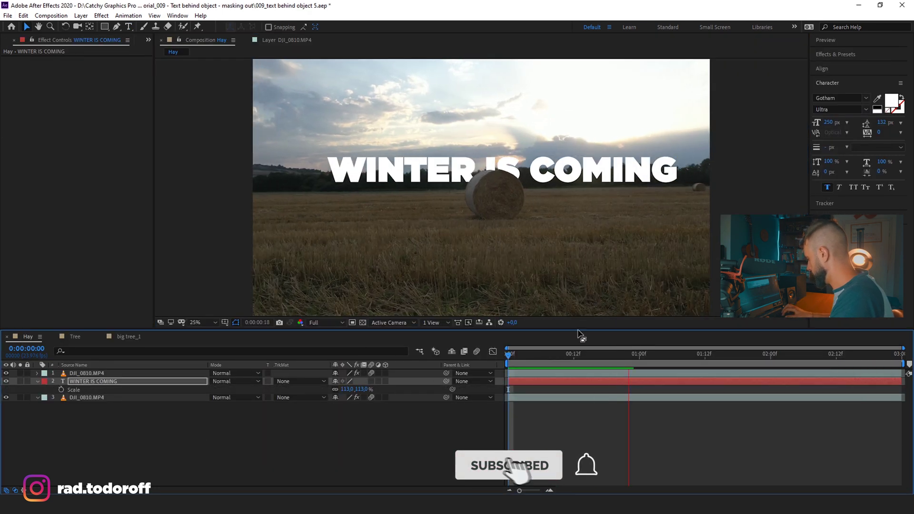
{"action": "scroll", "coordinate": [514, 159], "scroll_direction": "up", "scroll_amount": 4}
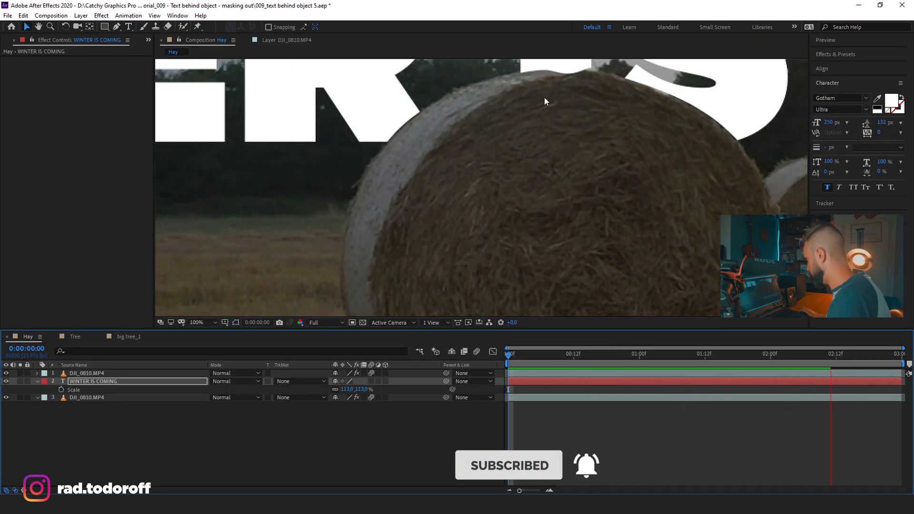
{"action": "scroll", "coordinate": [533, 131], "scroll_direction": "down", "scroll_amount": 2}
{"action": "scroll", "coordinate": [532, 129], "scroll_direction": "up", "scroll_amount": 1}
{"action": "key", "text": "space"}
{"action": "left_click_drag", "start_coordinate": [535, 128], "coordinate": [498, 171]}
{"action": "key", "text": "space"}
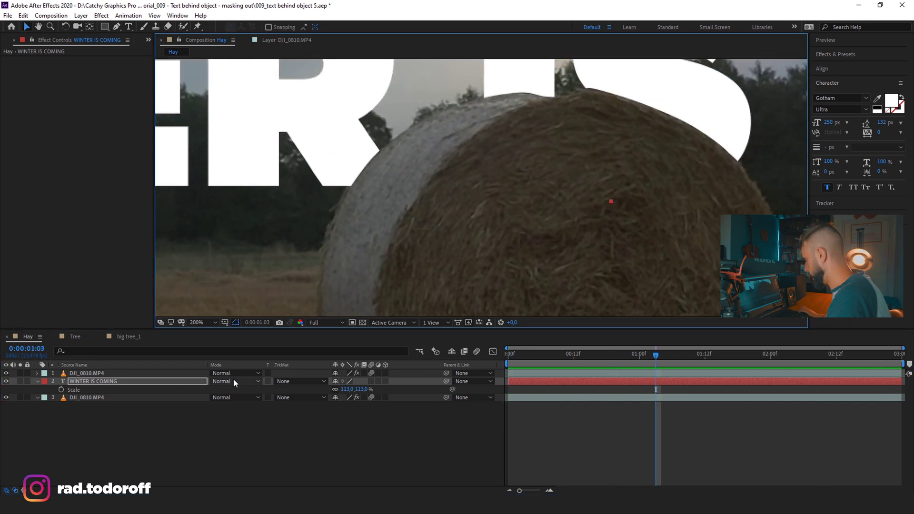
Set the top layer's Mask Feather to 2 pixels and play the result
{"action": "left_click", "coordinate": [108, 378]}
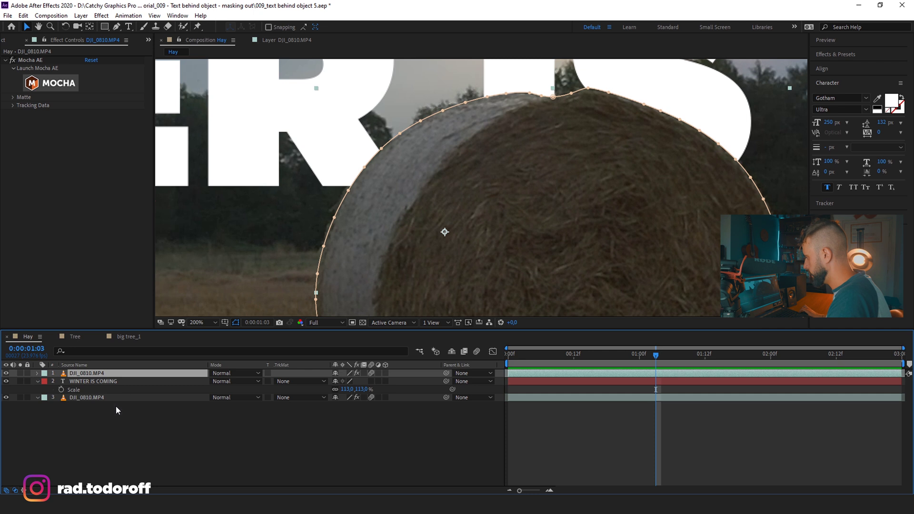
{"action": "key", "text": "m"}
{"action": "left_click", "coordinate": [54, 382]}
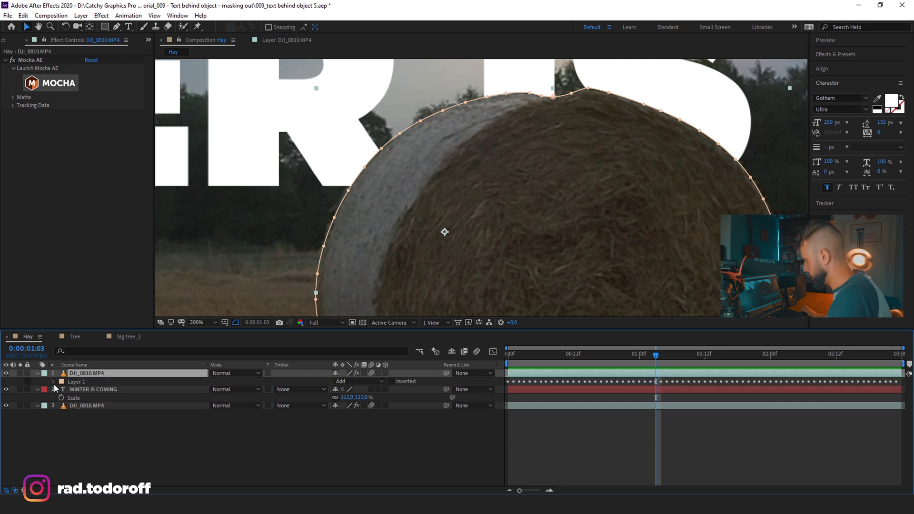
{"action": "type", "text": "2"}
{"action": "left_click", "coordinate": [291, 458]}
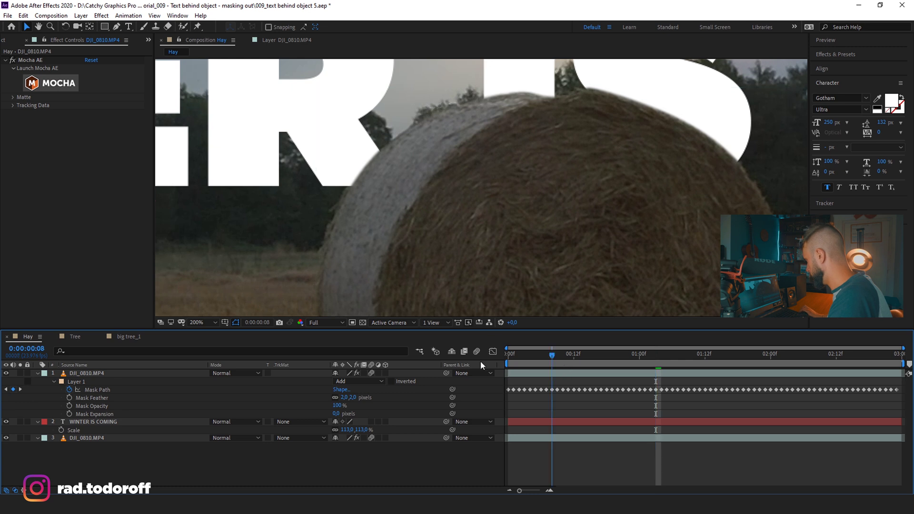
{"action": "key", "text": "space"}
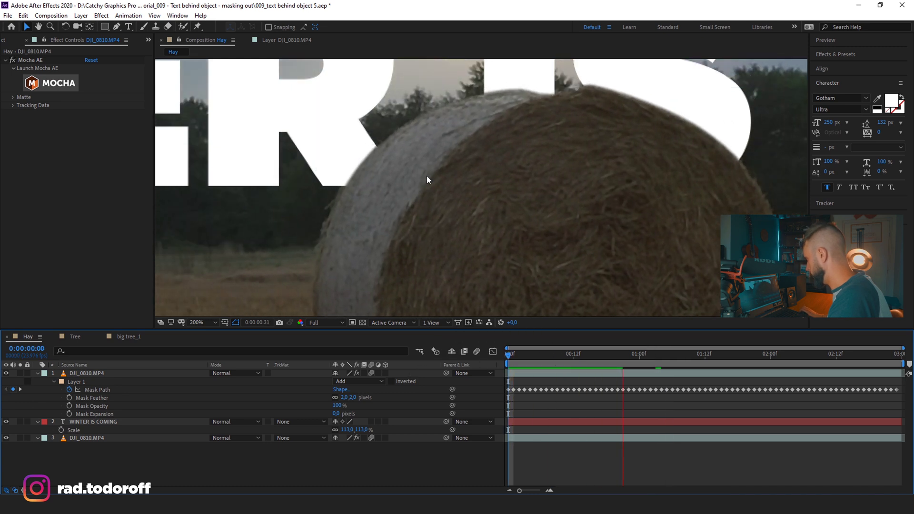
{"action": "scroll", "coordinate": [524, 209], "scroll_direction": "down", "scroll_amount": 1}
{"action": "scroll", "coordinate": [527, 212], "scroll_direction": "down", "scroll_amount": 1}
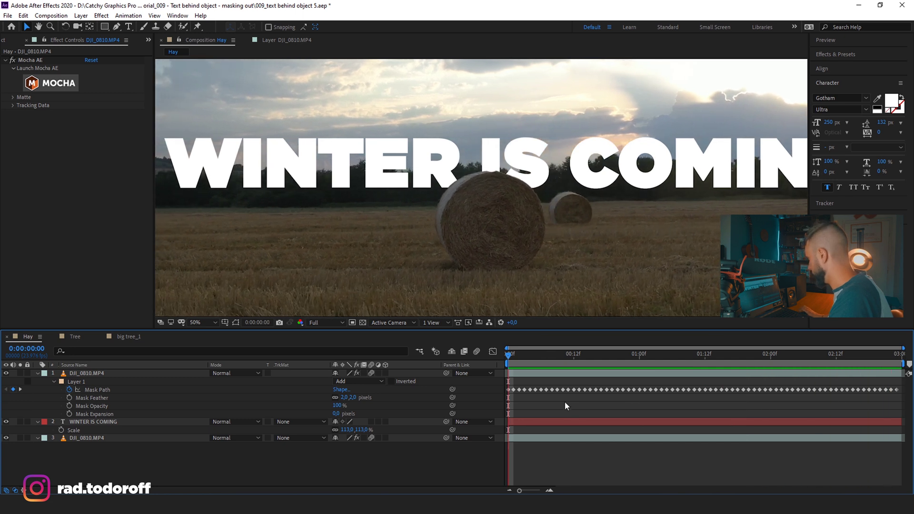
Scrub through the clip to check the text, then select the bottom DJI_0810.MP4 layer
{"action": "left_click_drag", "start_coordinate": [509, 355], "coordinate": [646, 351]}
{"action": "scroll", "coordinate": [466, 160], "scroll_direction": "down", "scroll_amount": 1}
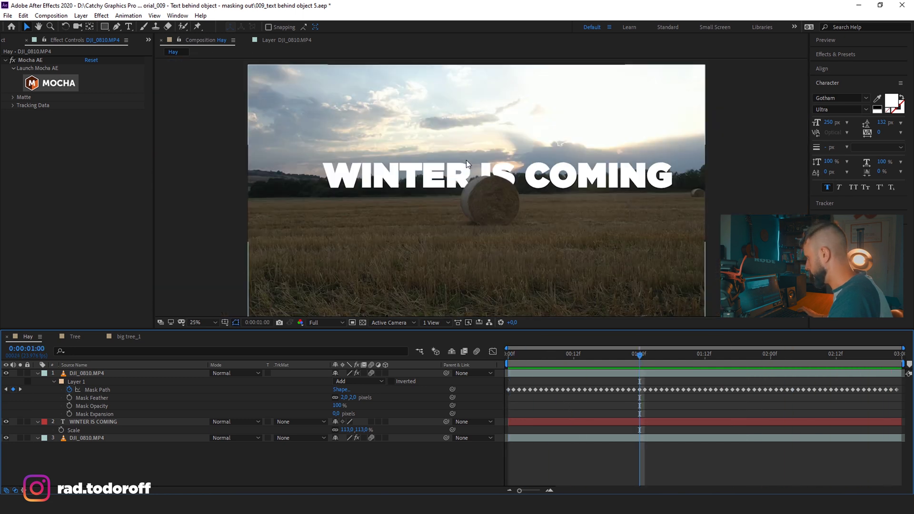
{"action": "scroll", "coordinate": [441, 185], "scroll_direction": "up", "scroll_amount": 2}
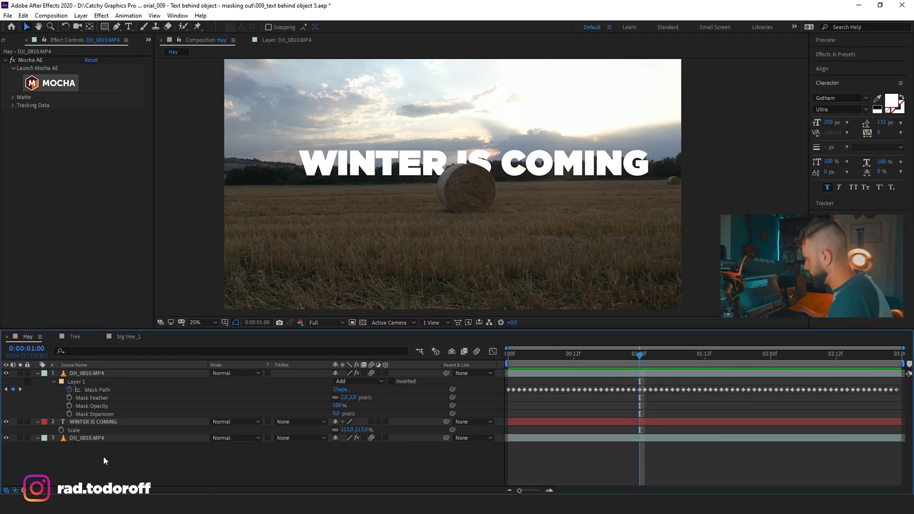
{"action": "left_click_drag", "start_coordinate": [515, 359], "coordinate": [625, 398]}
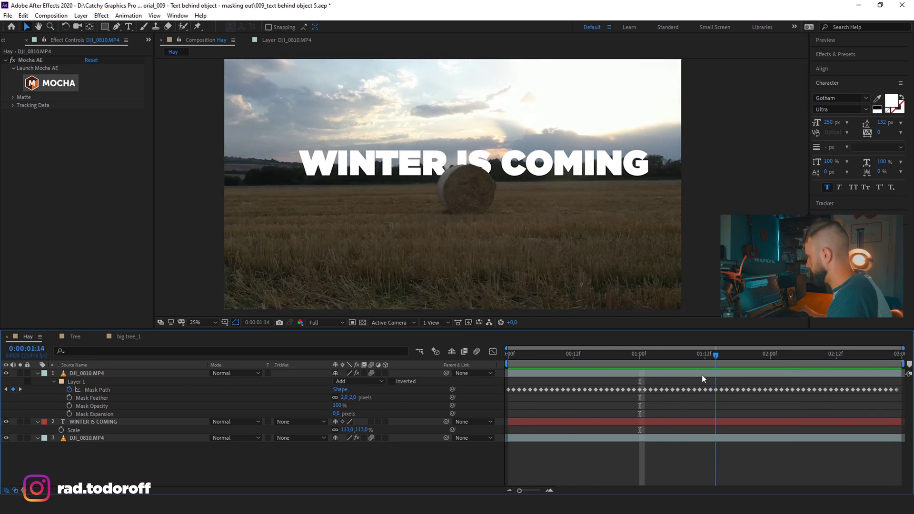
{"action": "key", "text": "space"}
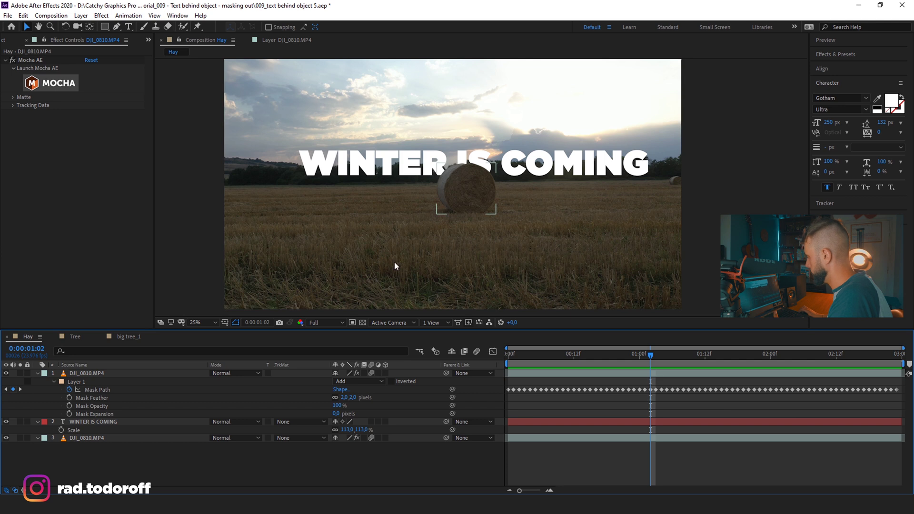
{"action": "left_click", "coordinate": [100, 438]}
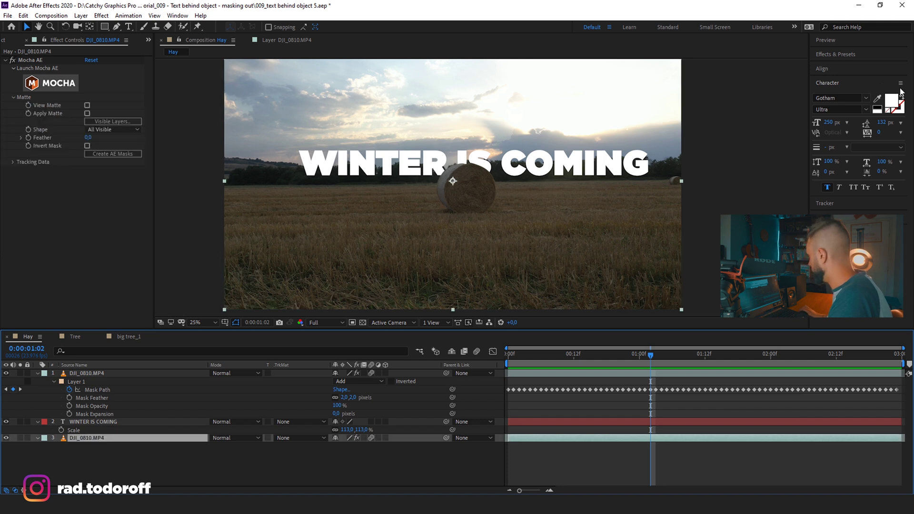
Start Track Camera from the Tracker panel and delete Mocha AE from the bottom layer
{"action": "left_click", "coordinate": [171, 17]}
{"action": "left_click", "coordinate": [838, 205]}
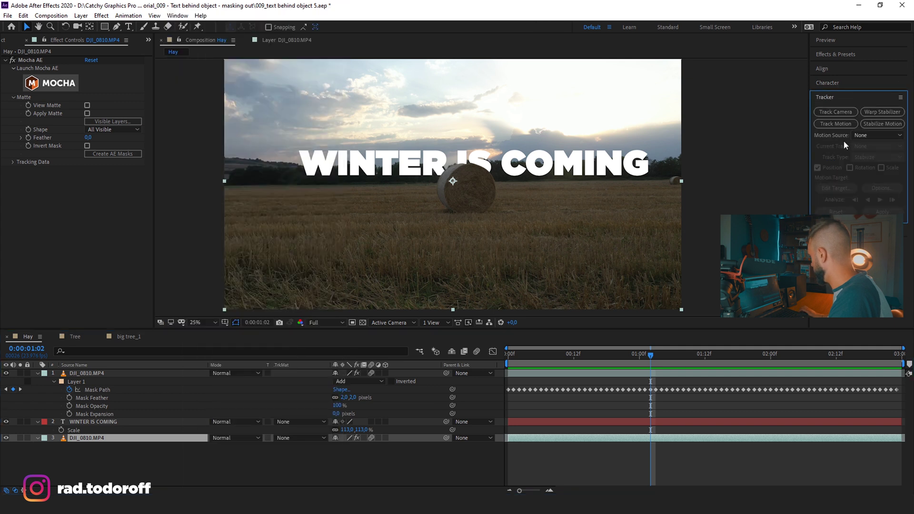
{"action": "left_click", "coordinate": [842, 110]}
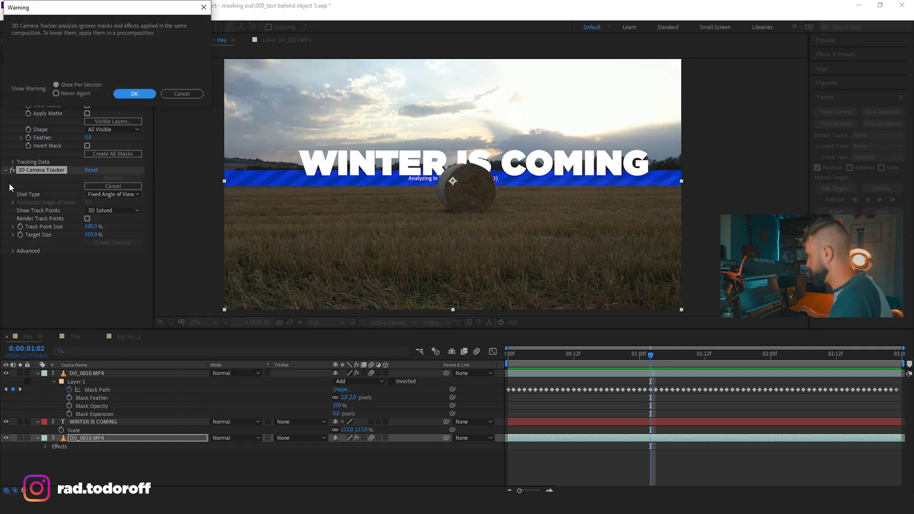
{"action": "left_click", "coordinate": [143, 97]}
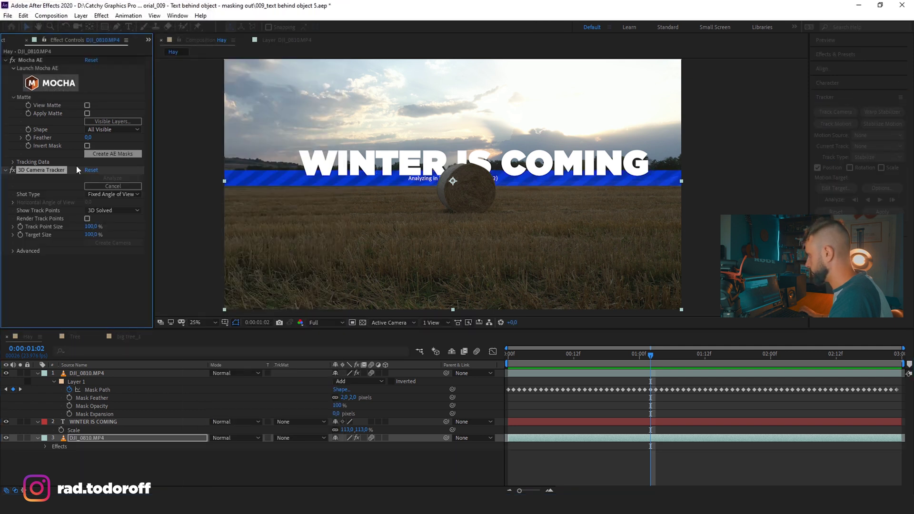
{"action": "left_click", "coordinate": [41, 61]}
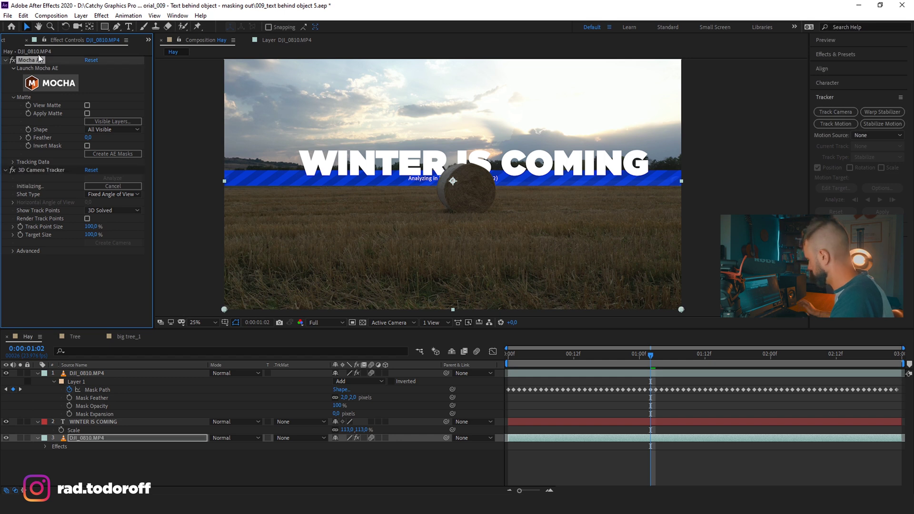
{"action": "key", "text": "Delete"}
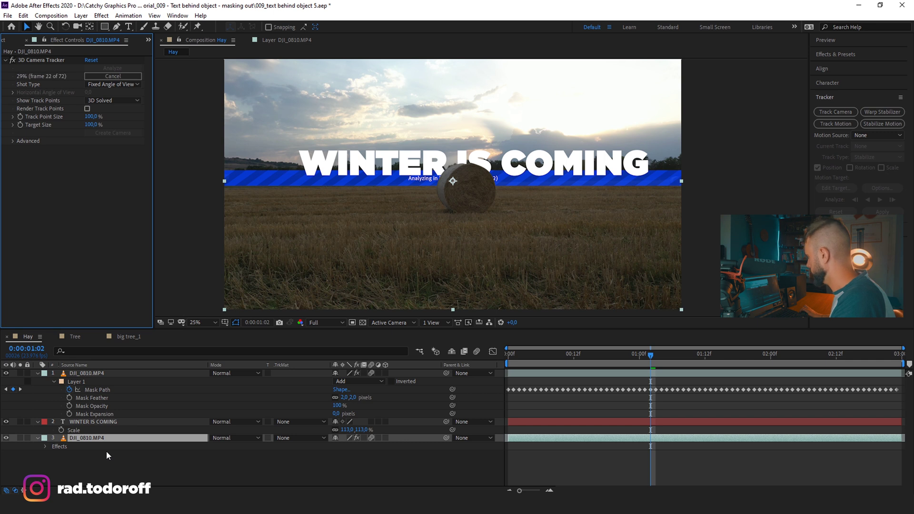
Return to about 0:15 and select the 3D Camera Tracker to show its track points
{"action": "left_click_drag", "start_coordinate": [658, 354], "coordinate": [590, 358]}
{"action": "left_click", "coordinate": [567, 471]}
{"action": "left_click", "coordinate": [555, 438]}
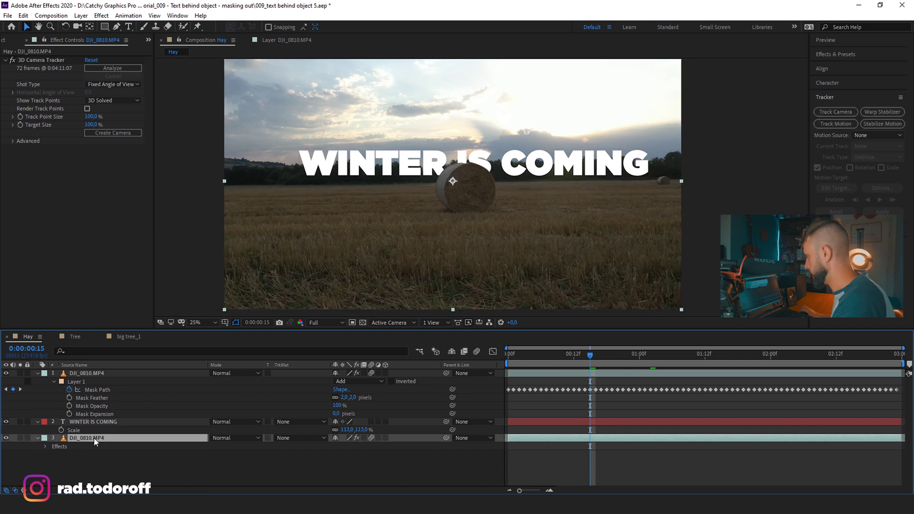
{"action": "left_click", "coordinate": [41, 60]}
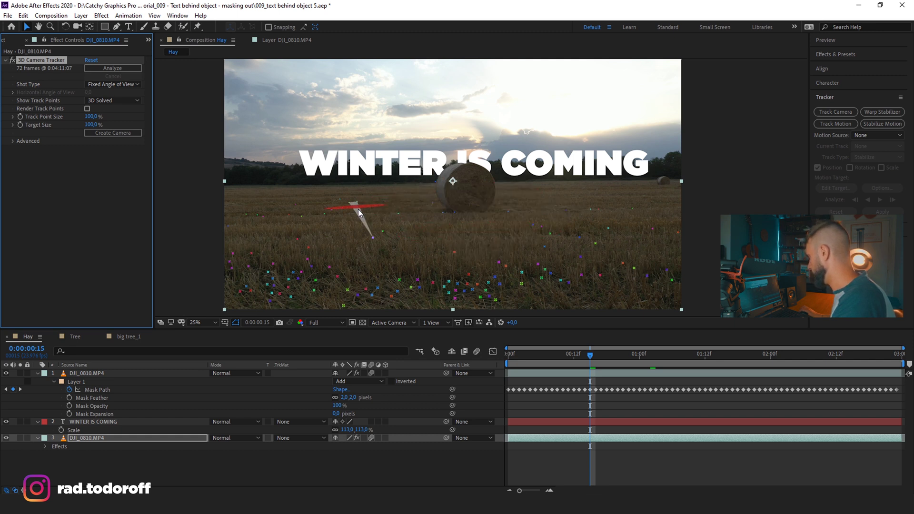
Create a Text layer and tracked camera at a ground track point in front of the bale
{"action": "left_click", "coordinate": [360, 219]}
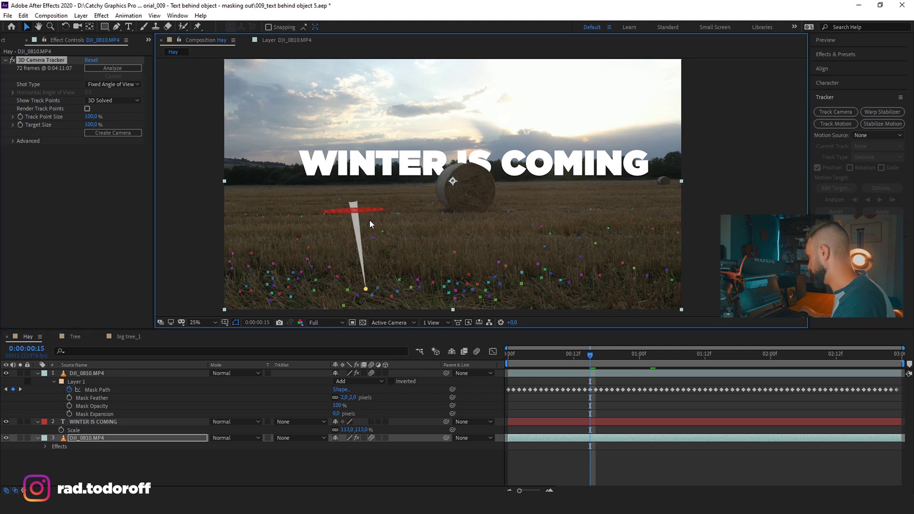
{"action": "right_click", "coordinate": [355, 211]}
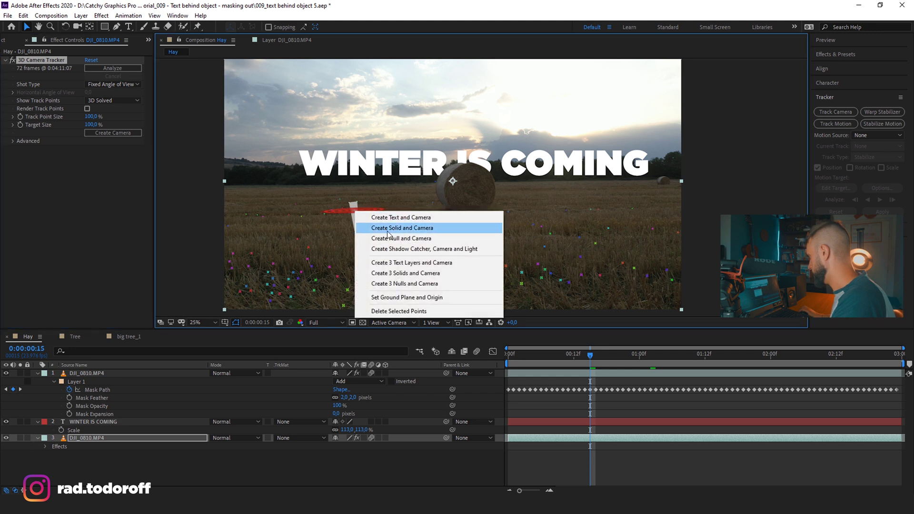
{"action": "left_click", "coordinate": [438, 217]}
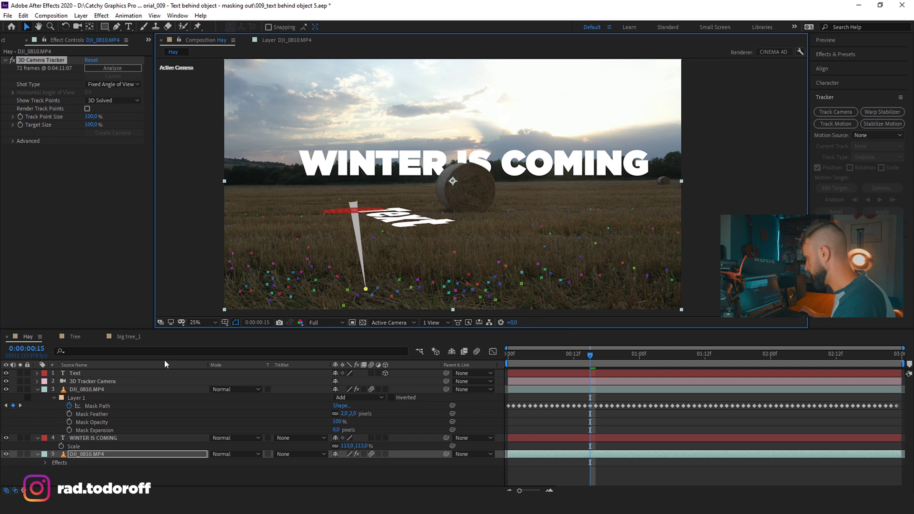
Reset the Text layer's Orientation to 0°, 0°, 0° so it stands upright
{"action": "left_click", "coordinate": [96, 375]}
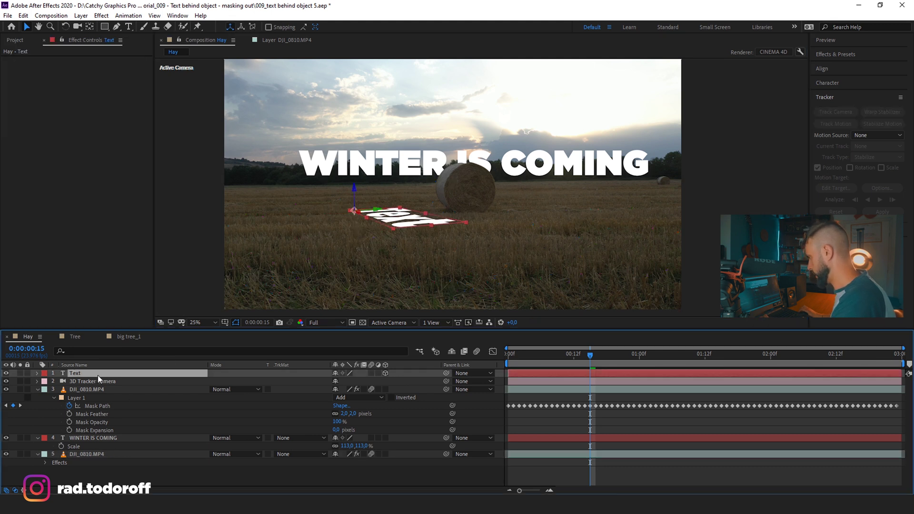
{"action": "key", "text": "r"}
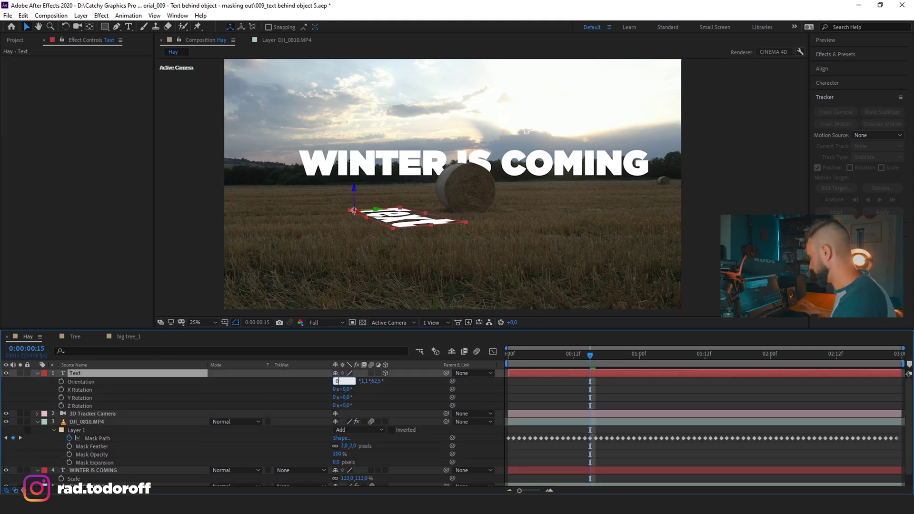
{"action": "left_click", "coordinate": [365, 381]}
{"action": "left_click", "coordinate": [347, 382]}
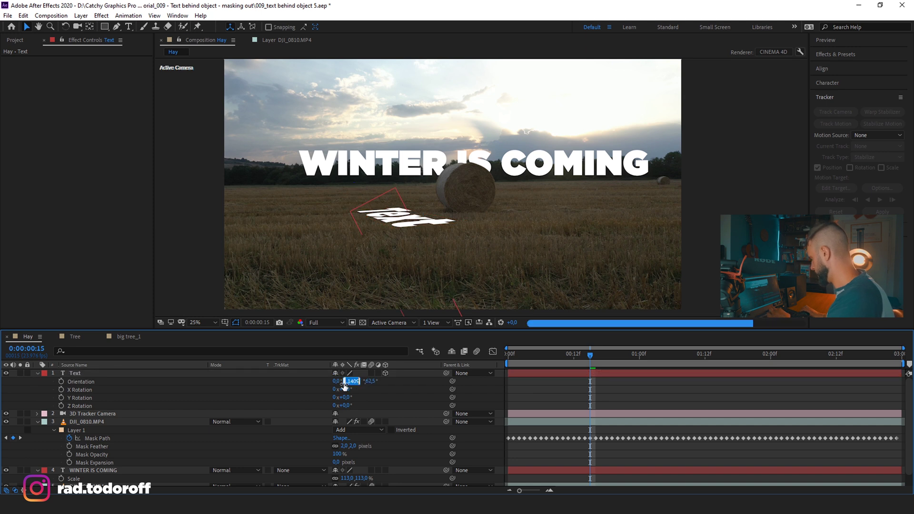
{"action": "type", "text": "0"}
{"action": "left_click", "coordinate": [399, 393]}
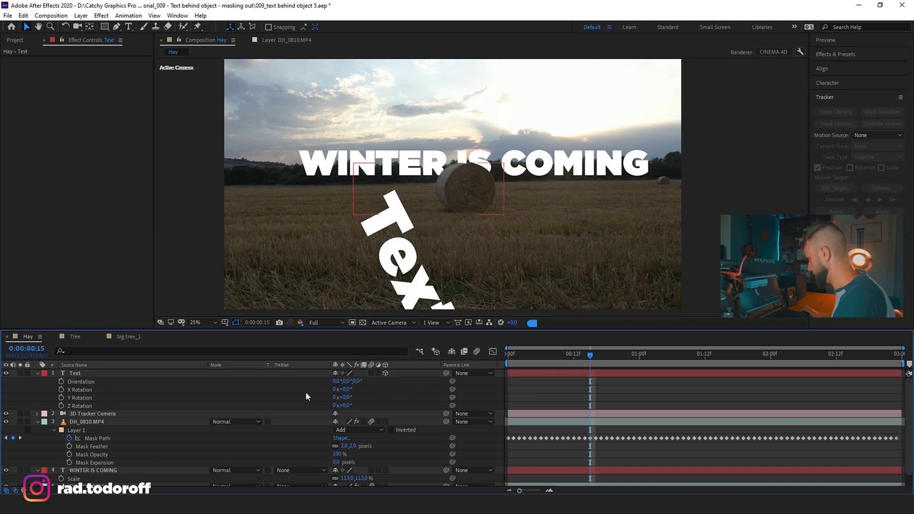
{"action": "scroll", "coordinate": [268, 352], "scroll_direction": "down", "scroll_amount": 1}
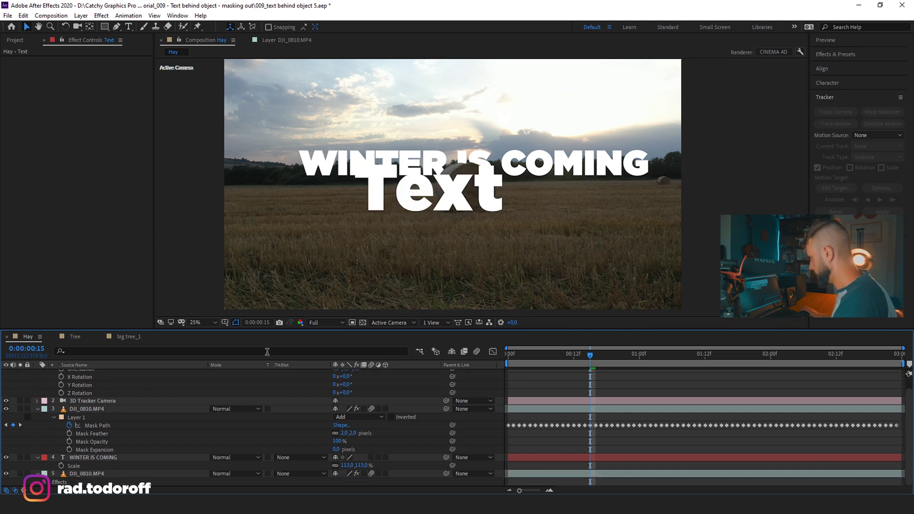
Replace the tracked Text layer's words with WINTER IS COMING and delete the old flat title layer
{"action": "double_click", "coordinate": [102, 459]}
{"action": "key", "text": "ctrl+c"}
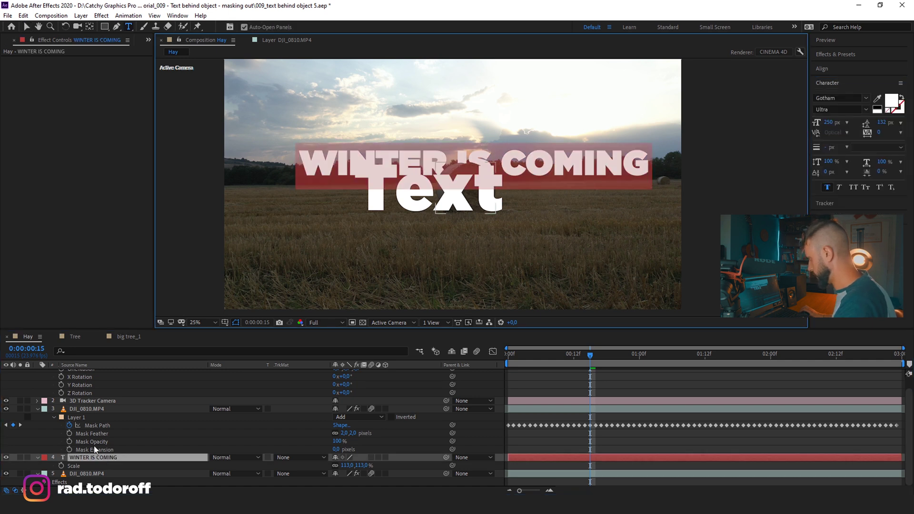
{"action": "left_click", "coordinate": [43, 448]}
{"action": "left_click", "coordinate": [86, 459]}
{"action": "key", "text": "Delete"}
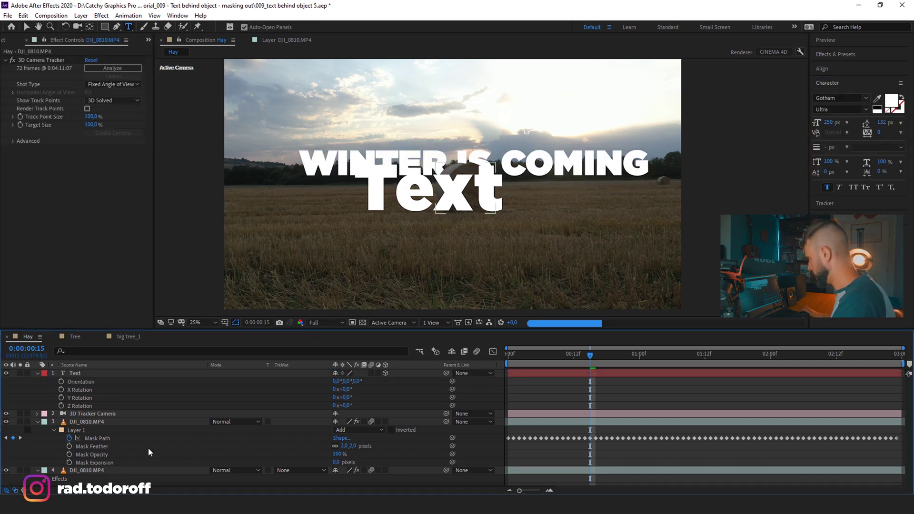
{"action": "double_click", "coordinate": [88, 373]}
{"action": "key", "text": "ctrl+v"}
{"action": "key", "text": "v"}
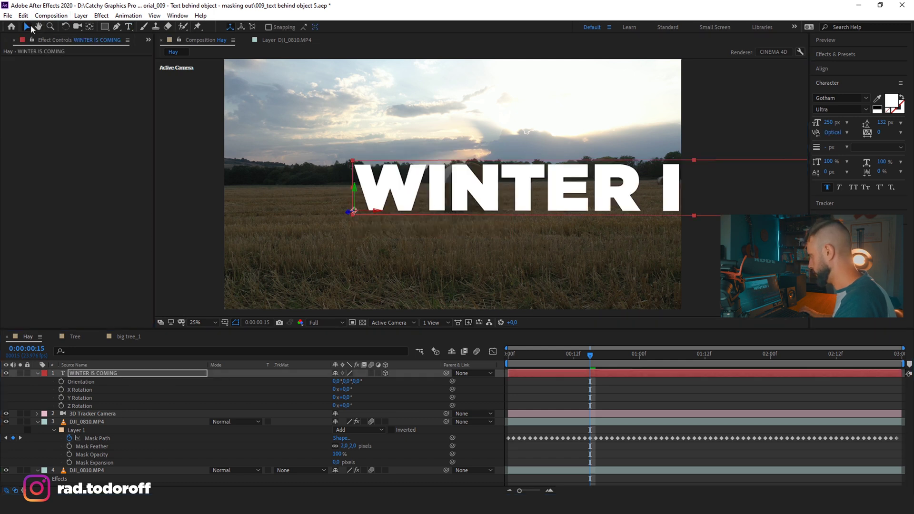
Scale the title up and push it farther back and left in the scene
{"action": "key", "text": "s"}
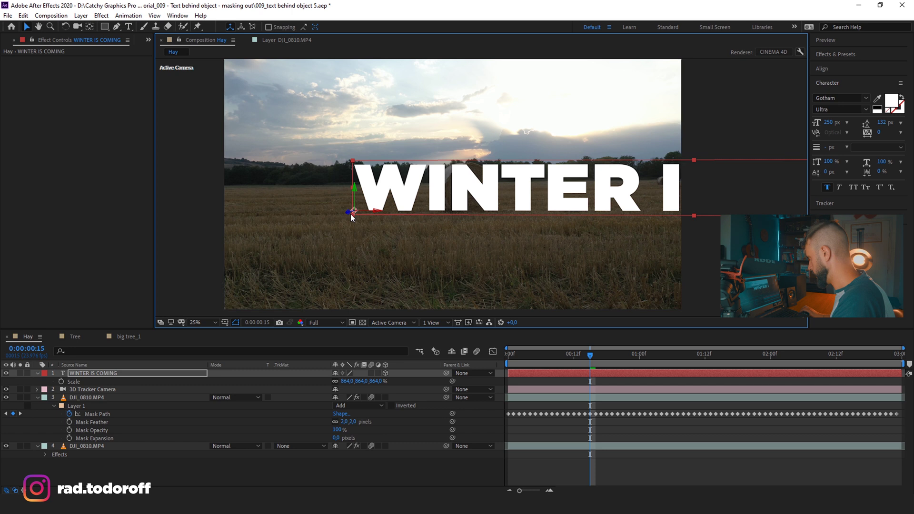
{"action": "left_click_drag", "start_coordinate": [352, 217], "coordinate": [409, 212]}
{"action": "key", "text": "ctrl+z"}
{"action": "left_click_drag", "start_coordinate": [514, 188], "coordinate": [4, 159]}
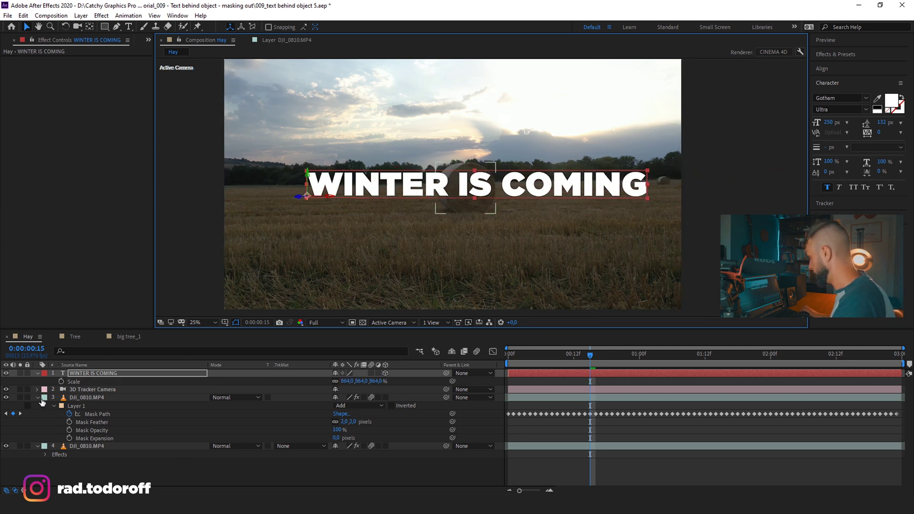
Move the title below the masked hay bale layer and preview the result
{"action": "key", "text": "ctrl+["}
{"action": "key", "text": "ctrl+["}
{"action": "key", "text": "Home"}
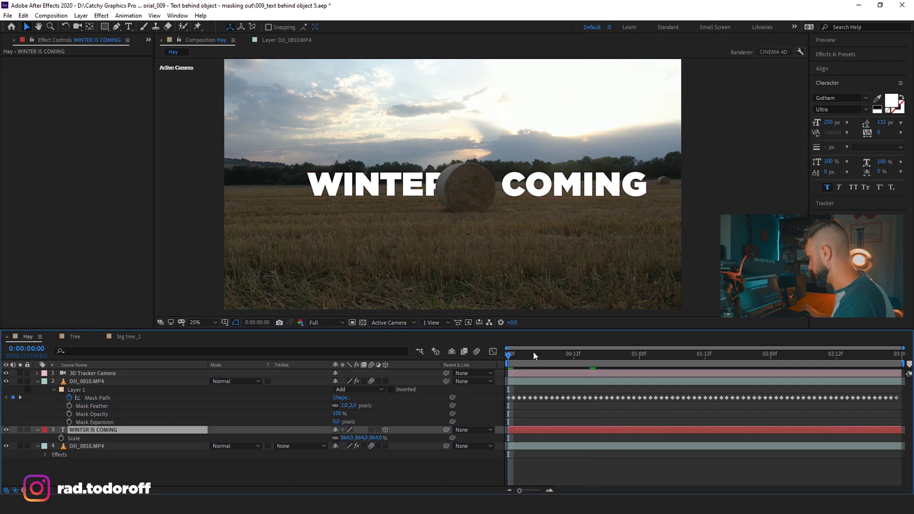
{"action": "key", "text": "space"}
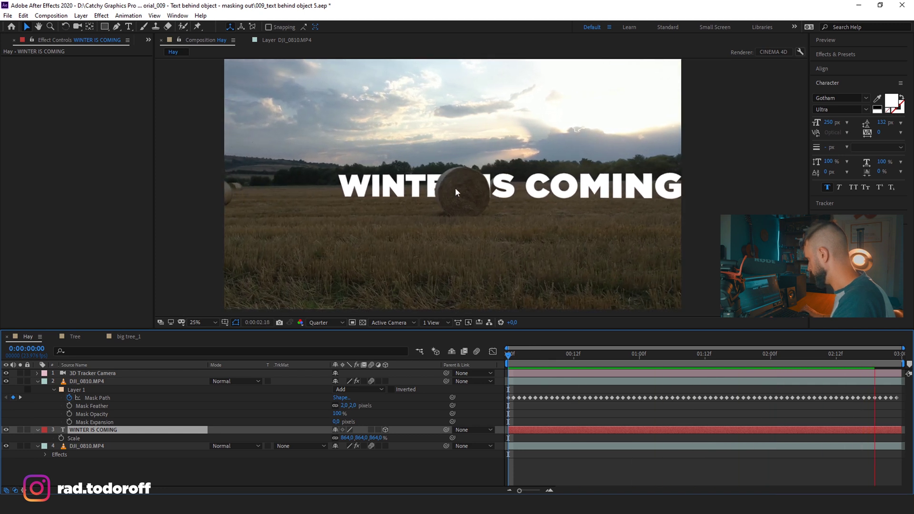
{"action": "left_click_drag", "start_coordinate": [559, 356], "coordinate": [596, 360]}
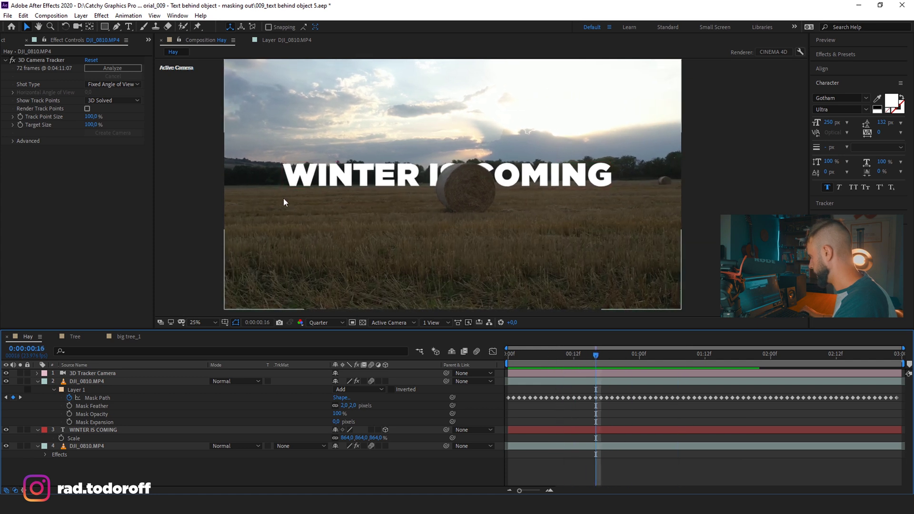
Add a comp-sized 3840×2160 White Solid 3 layer
{"action": "right_click", "coordinate": [92, 468]}
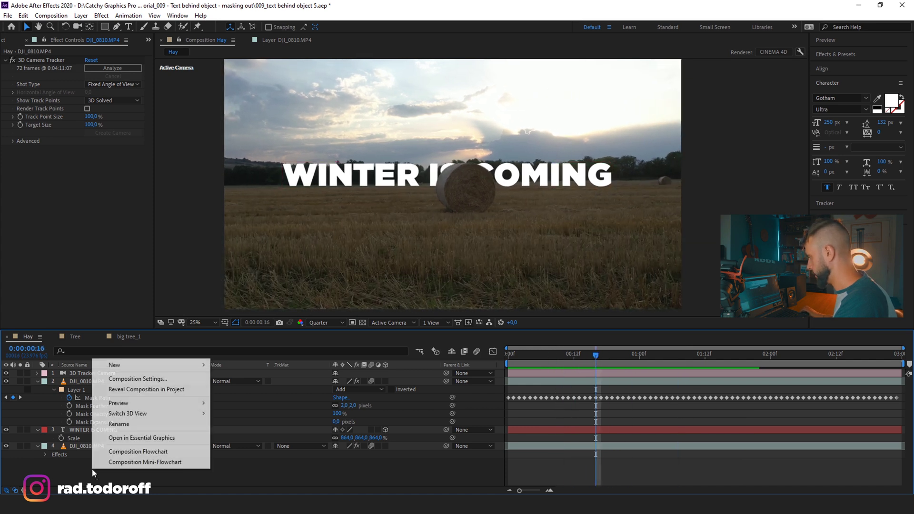
{"action": "mouse_move", "coordinate": [161, 364]}
{"action": "left_click", "coordinate": [264, 394]}
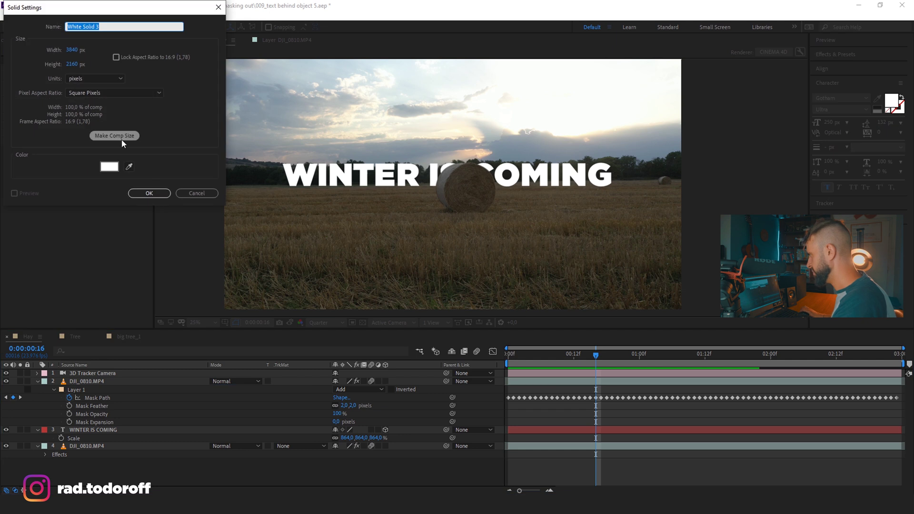
{"action": "left_click", "coordinate": [157, 194]}
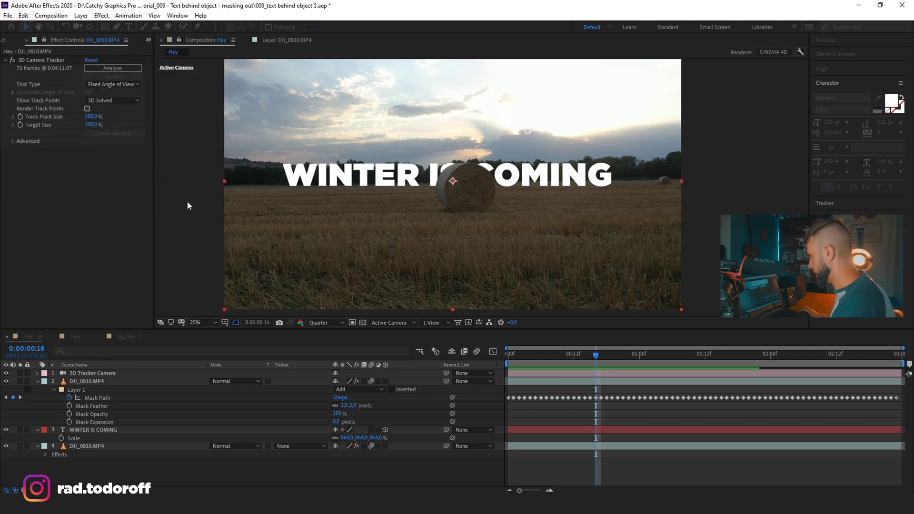
Make White Solid 3 a 3D layer and set its X Orientation to 90°
{"action": "left_click", "coordinate": [385, 373]}
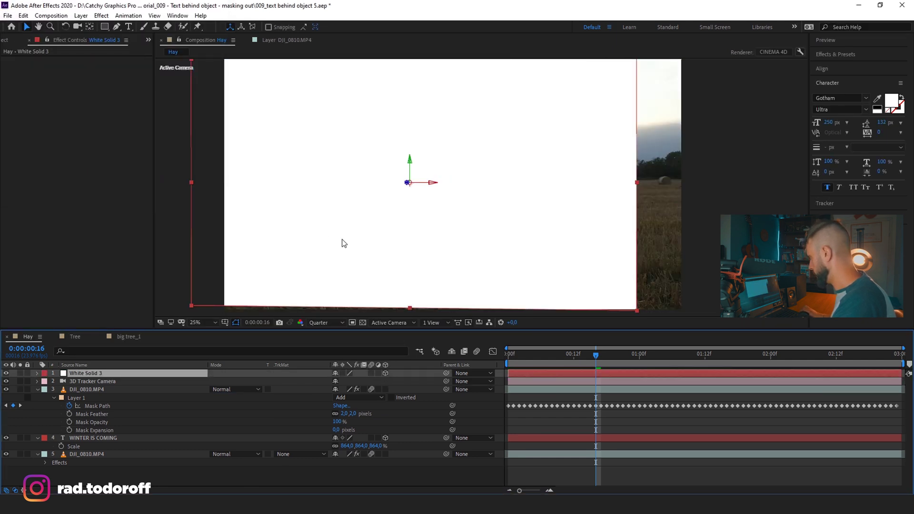
{"action": "key", "text": "r"}
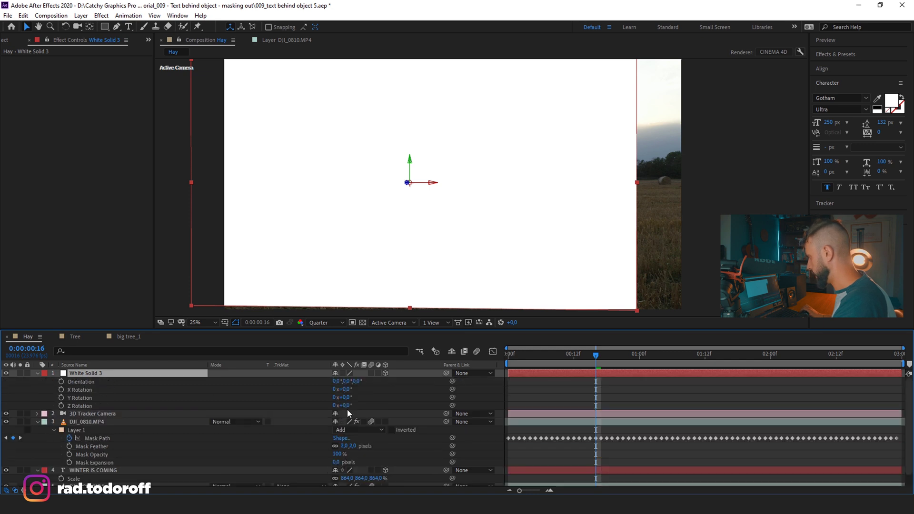
{"action": "left_click", "coordinate": [337, 381]}
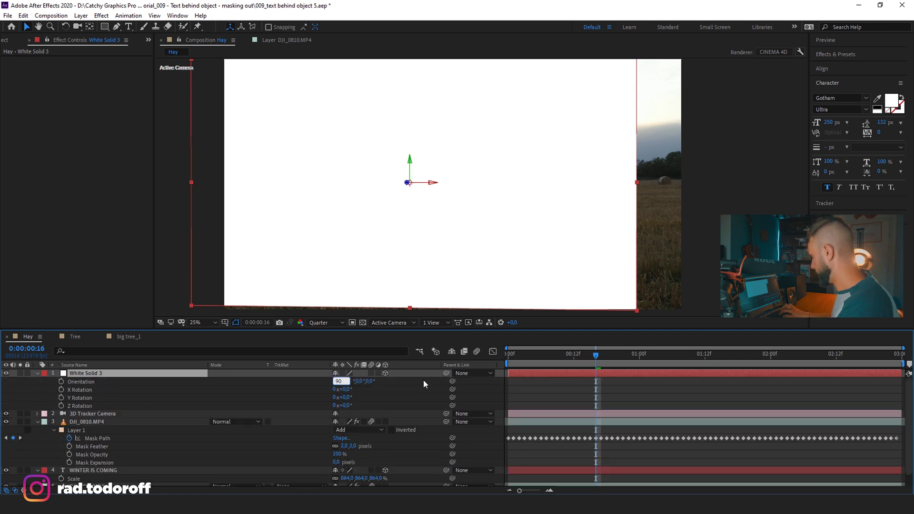
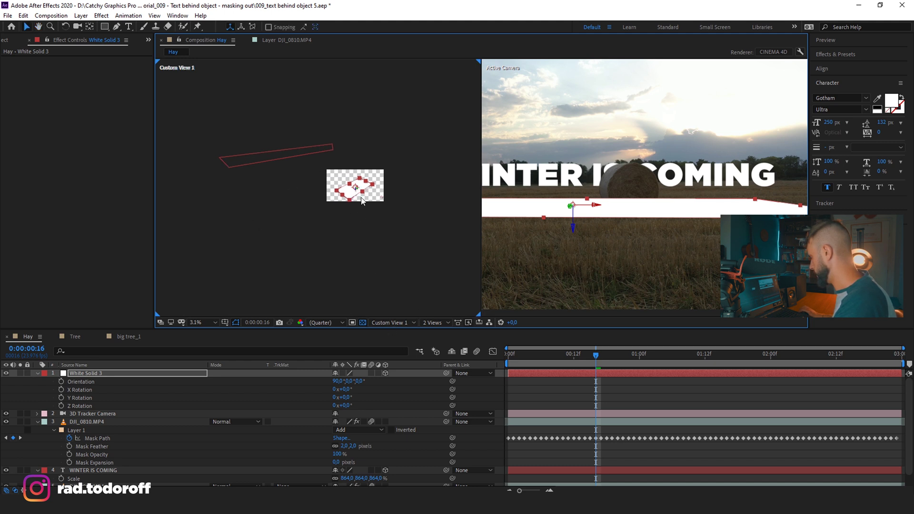
Scale White Solid 3 to 3864% so the white plane covers the field
{"action": "left_click", "coordinate": [122, 376]}
{"action": "key", "text": "s"}
{"action": "left_click_drag", "start_coordinate": [347, 382], "coordinate": [912, 339]}
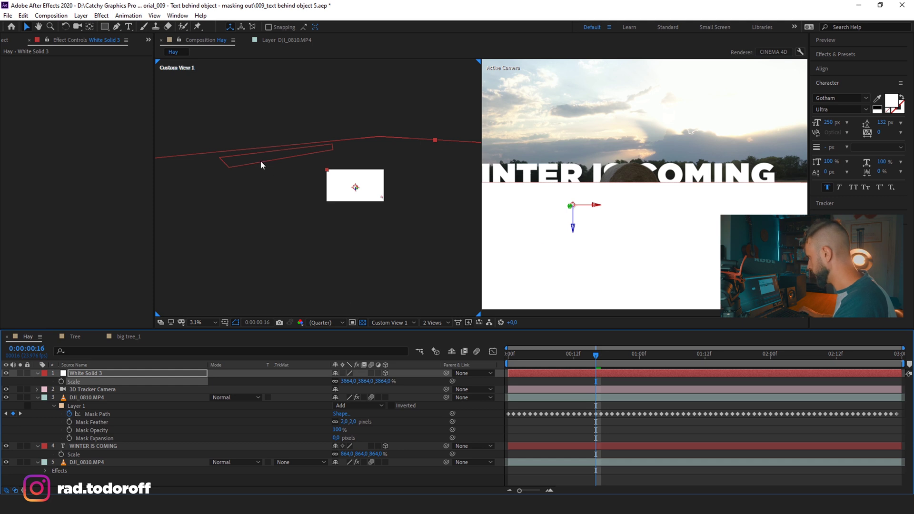
Collapse the WINTER IS COMING and footage mask properties, then deselect all layers
{"action": "left_click", "coordinate": [84, 461]}
{"action": "left_click", "coordinate": [85, 448]}
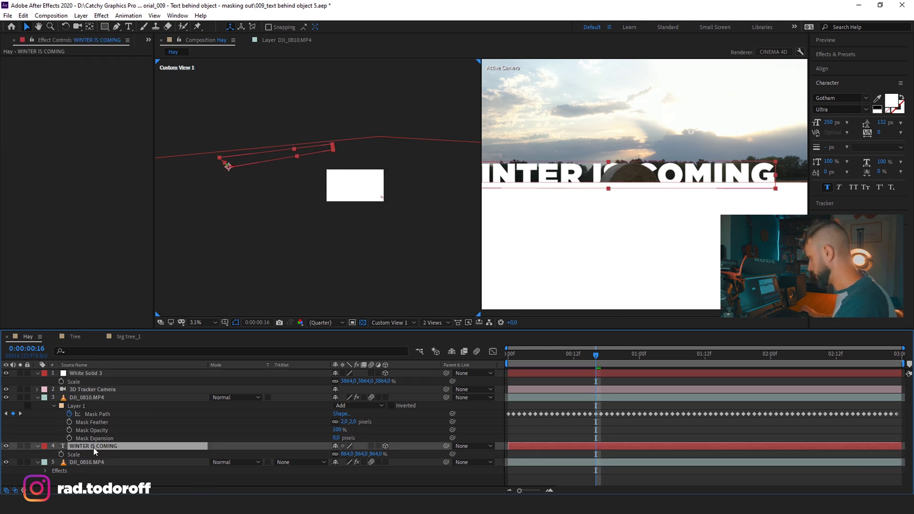
{"action": "left_click", "coordinate": [35, 445]}
{"action": "left_click", "coordinate": [38, 397]}
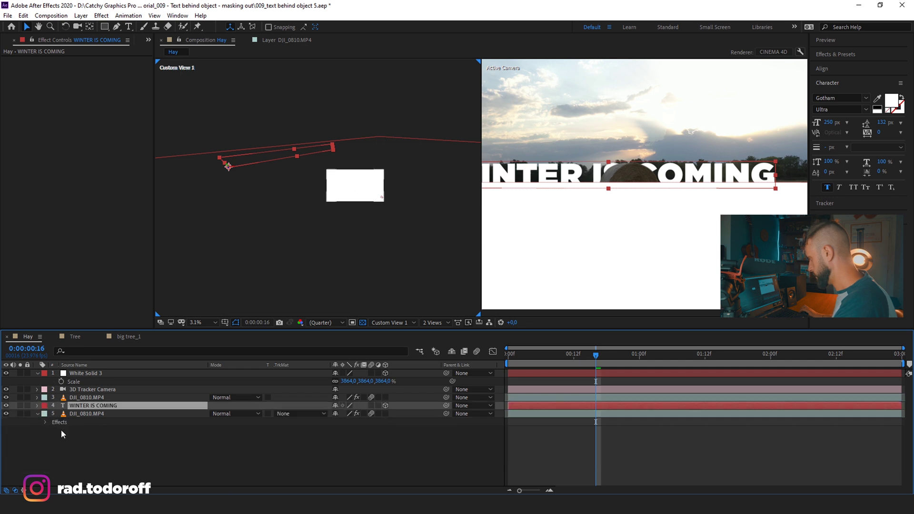
{"action": "left_click", "coordinate": [89, 435]}
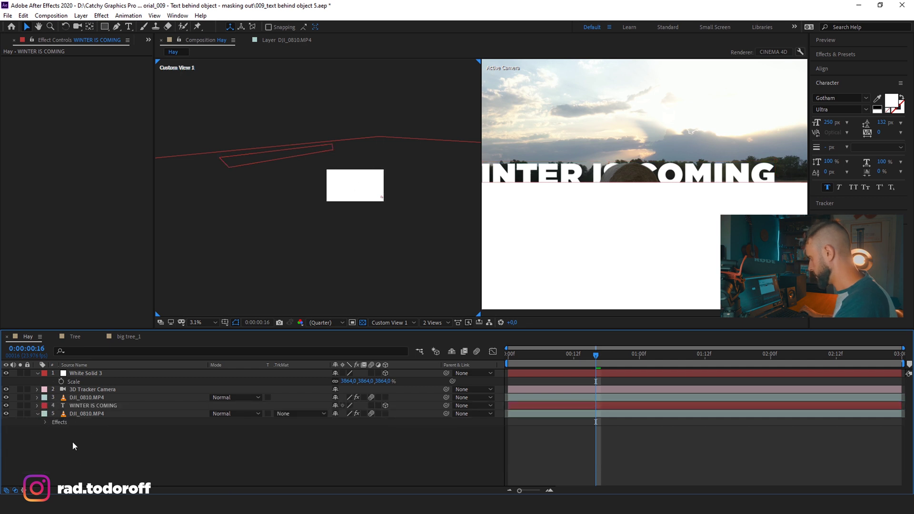
Add a new point light with its colour set to white
{"action": "right_click", "coordinate": [58, 439]}
{"action": "mouse_move", "coordinate": [124, 336]}
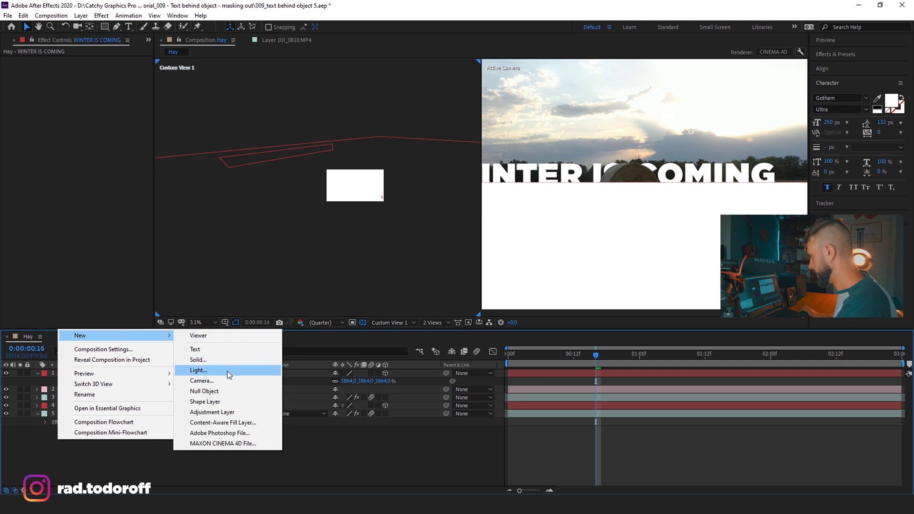
{"action": "left_click", "coordinate": [228, 371]}
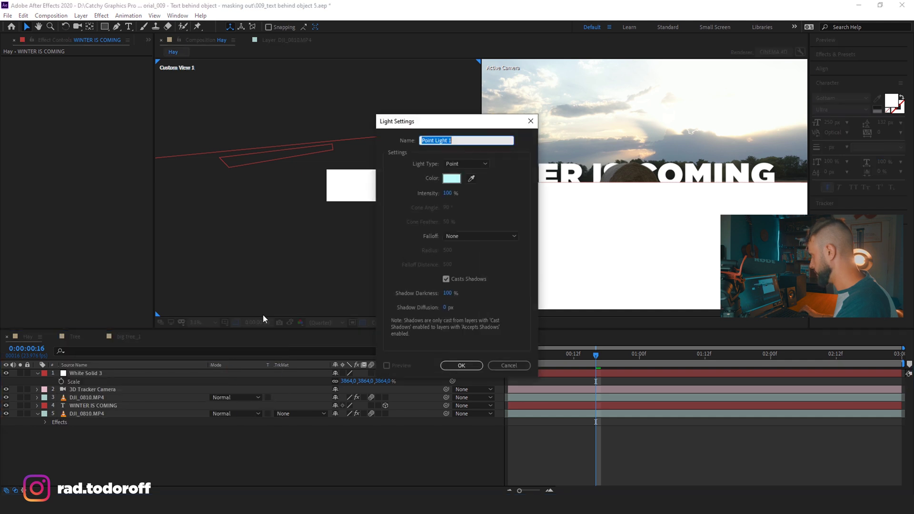
{"action": "left_click", "coordinate": [472, 178]}
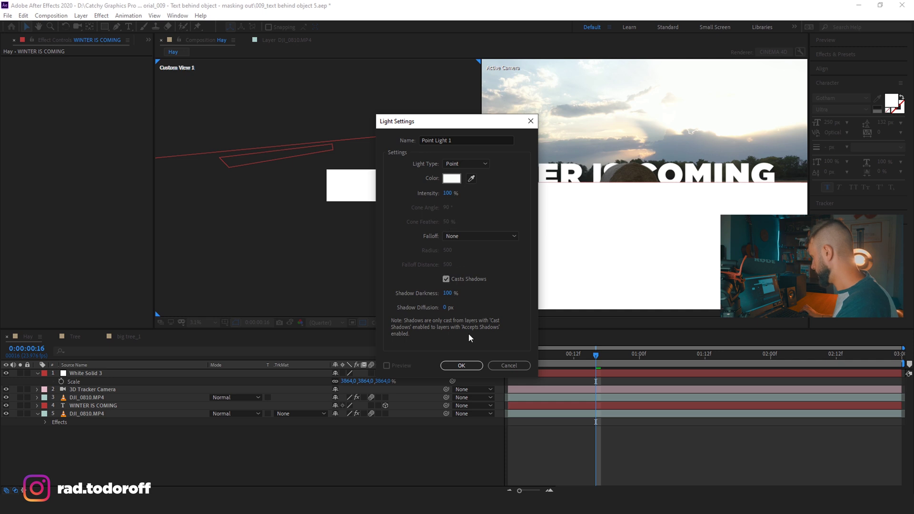
{"action": "left_click", "coordinate": [468, 364]}
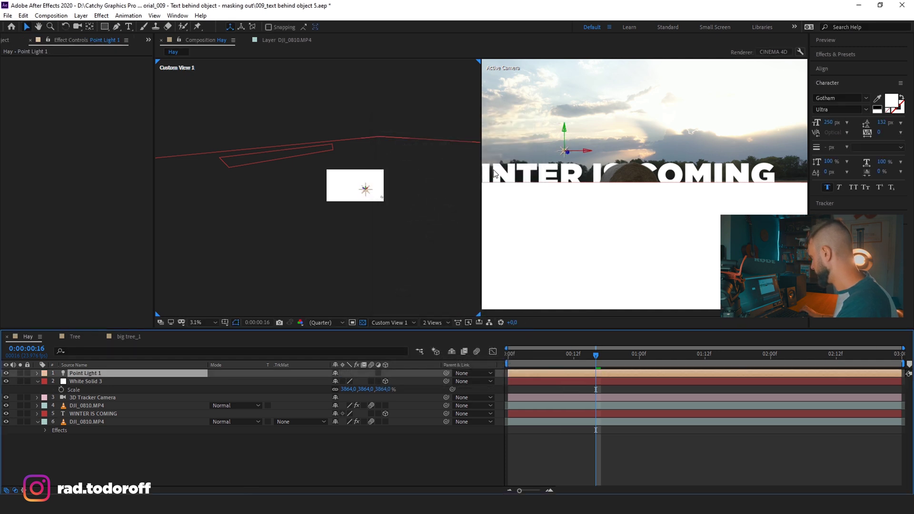
Raise Point Light 1 high up and to the left in Custom View 1
{"action": "left_click", "coordinate": [577, 198]}
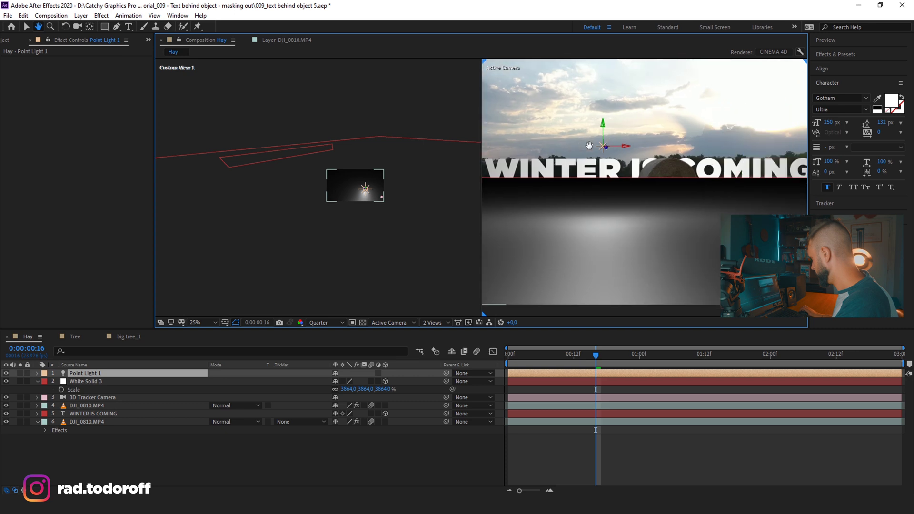
{"action": "left_click_drag", "start_coordinate": [603, 130], "coordinate": [595, 102]}
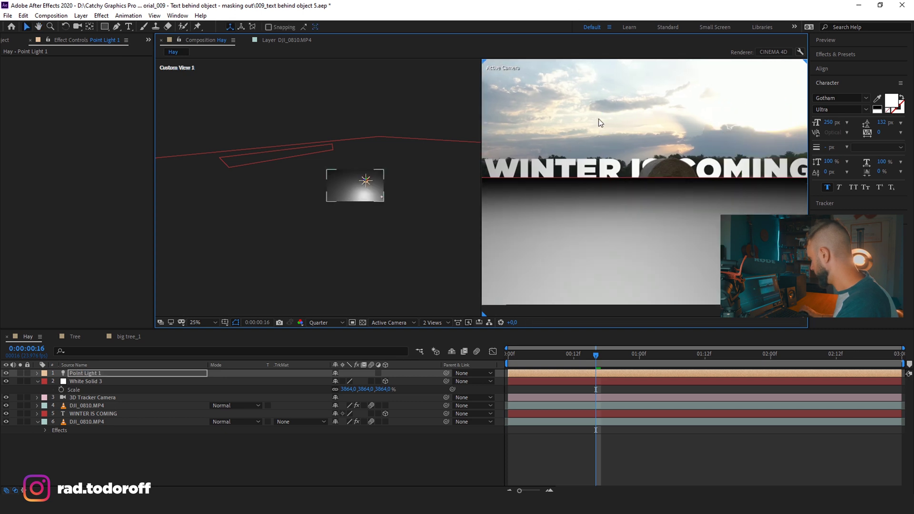
{"action": "left_click_drag", "start_coordinate": [366, 181], "coordinate": [318, 135]}
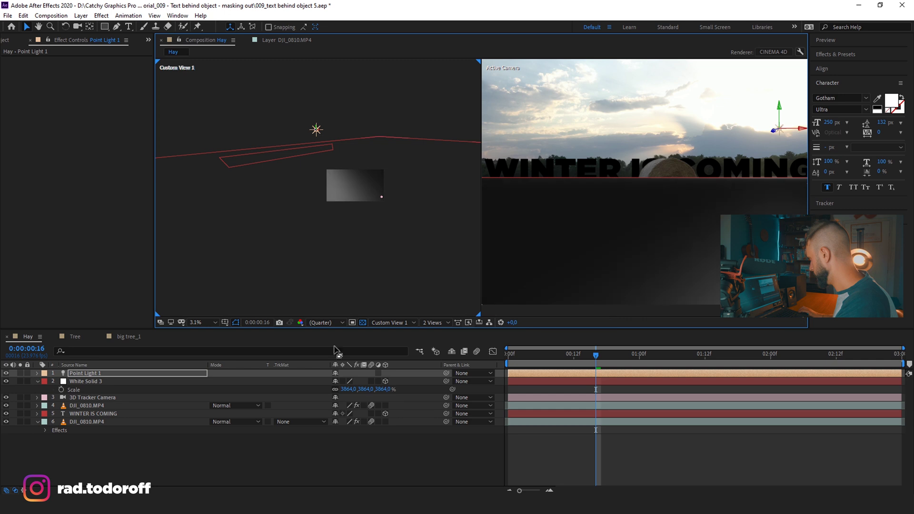
Move White Solid 3 below the WINTER IS COMING layer in the timeline
{"action": "left_click", "coordinate": [119, 382]}
{"action": "left_click_drag", "start_coordinate": [105, 399], "coordinate": [109, 418]}
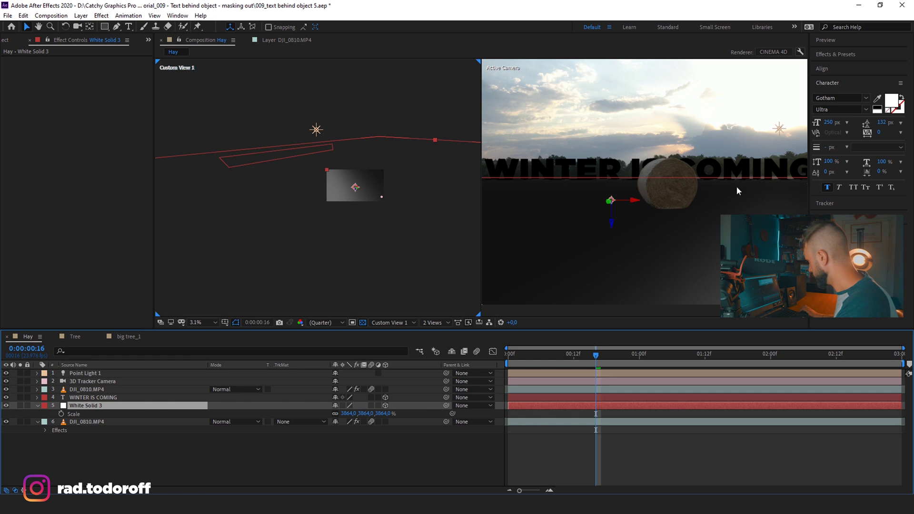
{"action": "scroll", "coordinate": [736, 186], "scroll_direction": "up", "scroll_amount": 10}
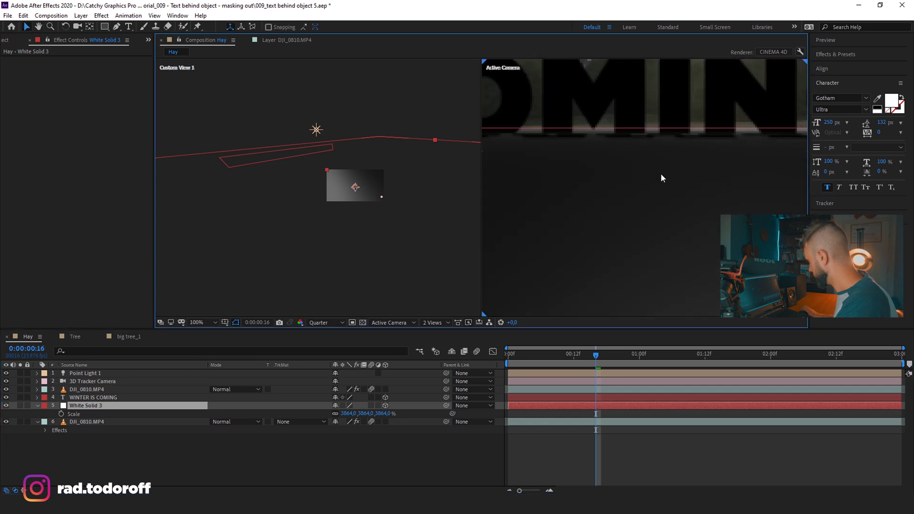
{"action": "scroll", "coordinate": [594, 144], "scroll_direction": "down", "scroll_amount": 2}
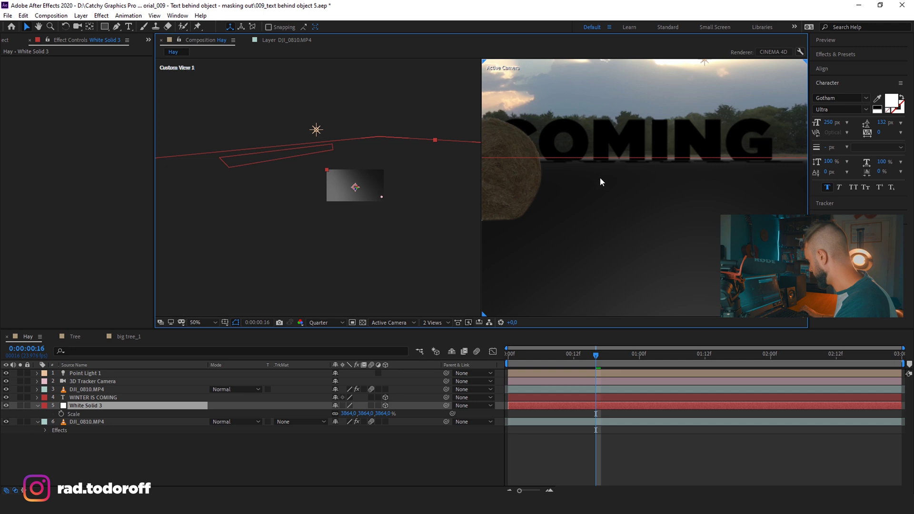
Set White Solid 3's Position Y to 1884, then deselect the solid
{"action": "left_click", "coordinate": [378, 138]}
{"action": "left_click", "coordinate": [99, 406]}
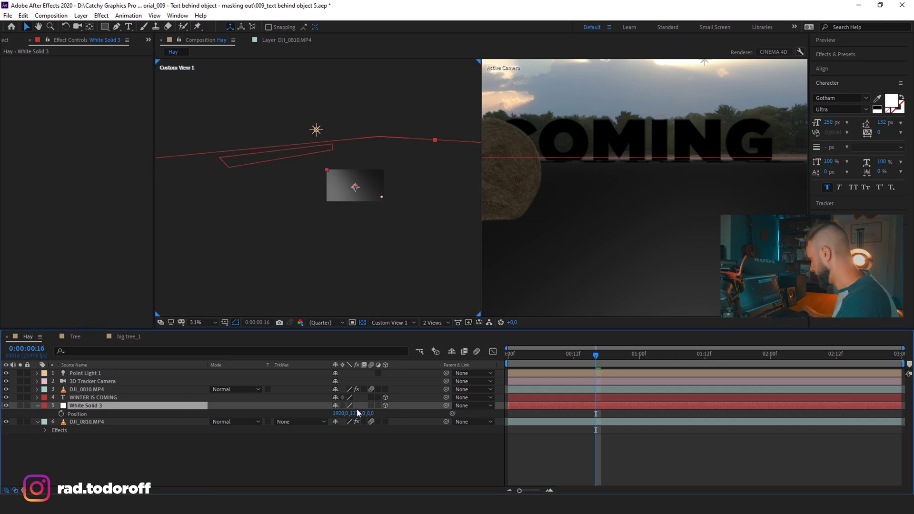
{"action": "key", "text": "p"}
{"action": "left_click_drag", "start_coordinate": [413, 396], "coordinate": [710, 335]}
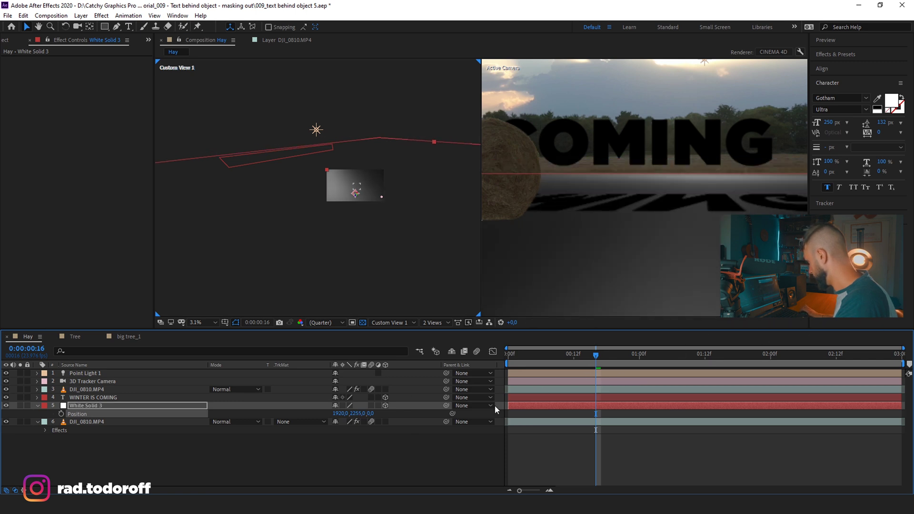
{"action": "left_click_drag", "start_coordinate": [356, 414], "coordinate": [171, 421]}
{"action": "scroll", "coordinate": [638, 198], "scroll_direction": "down", "scroll_amount": 2}
{"action": "left_click_drag", "start_coordinate": [587, 198], "coordinate": [715, 195]}
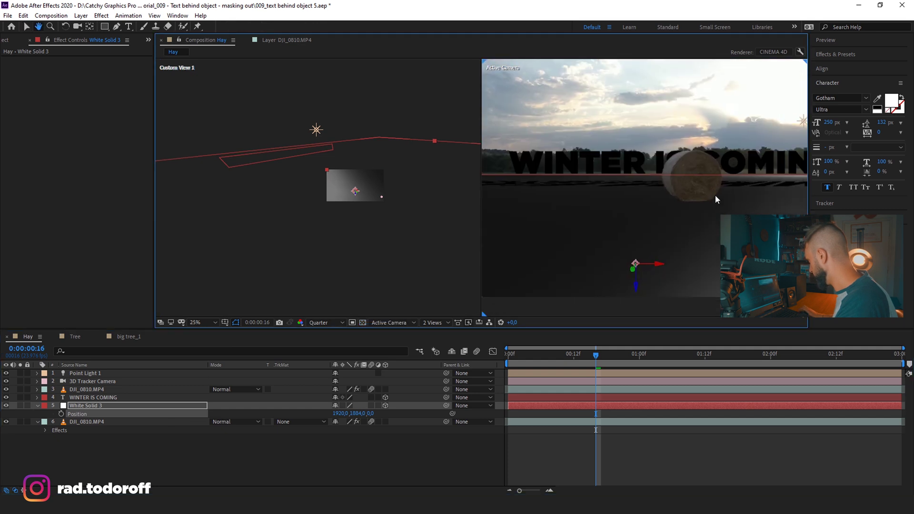
{"action": "scroll", "coordinate": [664, 208], "scroll_direction": "down", "scroll_amount": 2}
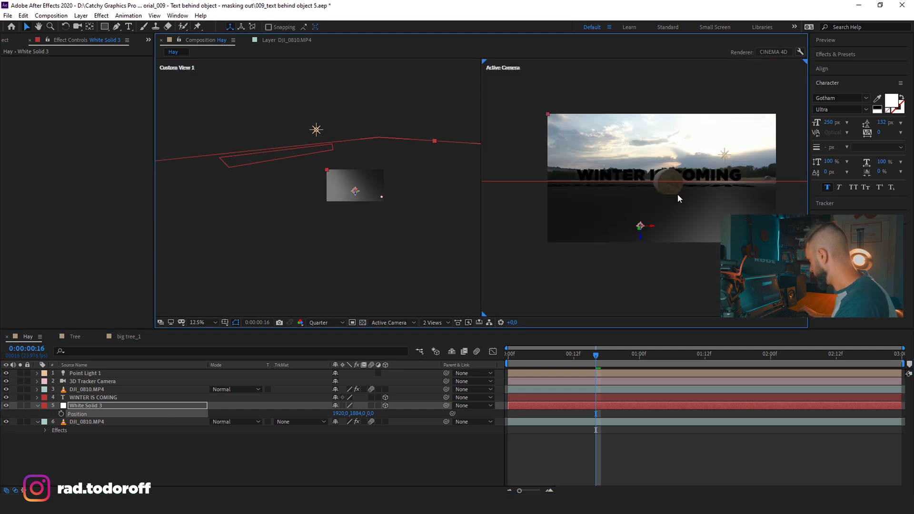
{"action": "key", "text": "v"}
{"action": "left_click", "coordinate": [66, 436]}
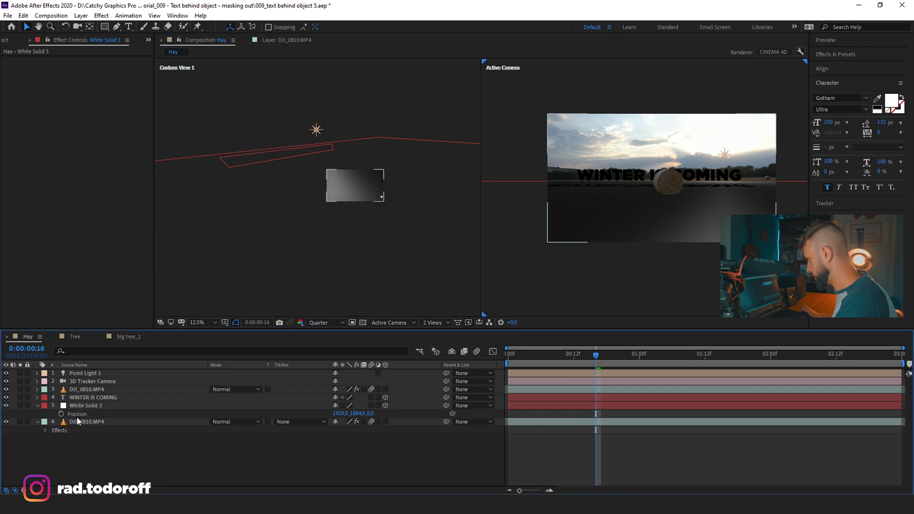
Turn Accepts Lights off in the WINTER IS COMING layer's Material Options
{"action": "left_click", "coordinate": [81, 397]}
{"action": "left_click", "coordinate": [37, 398]}
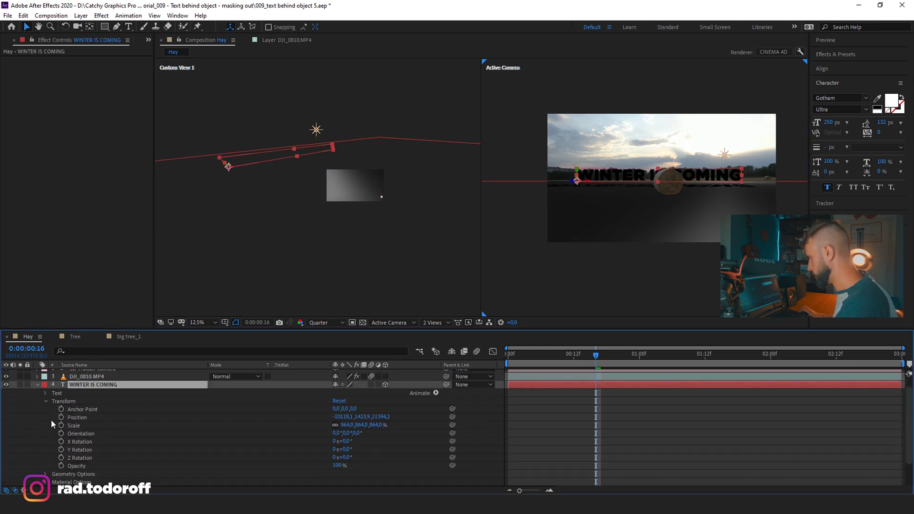
{"action": "scroll", "coordinate": [42, 452], "scroll_direction": "down", "scroll_amount": 6}
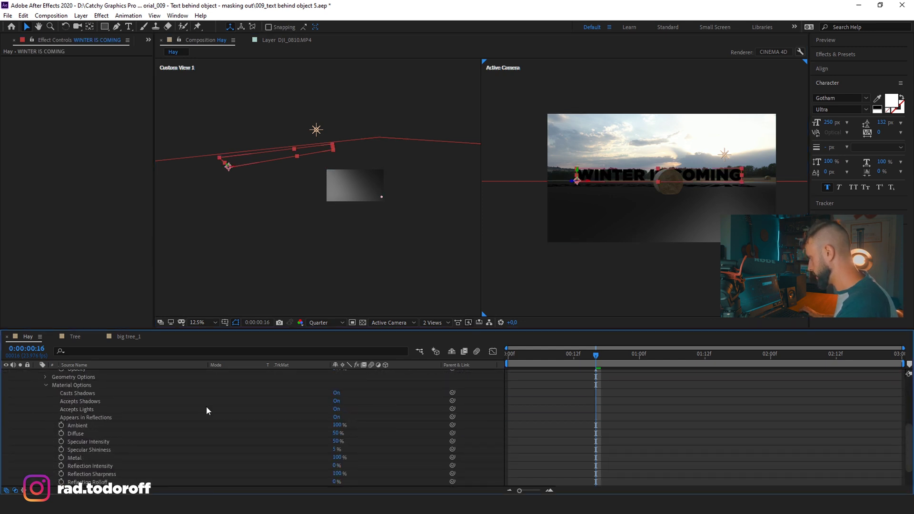
{"action": "left_click", "coordinate": [337, 410]}
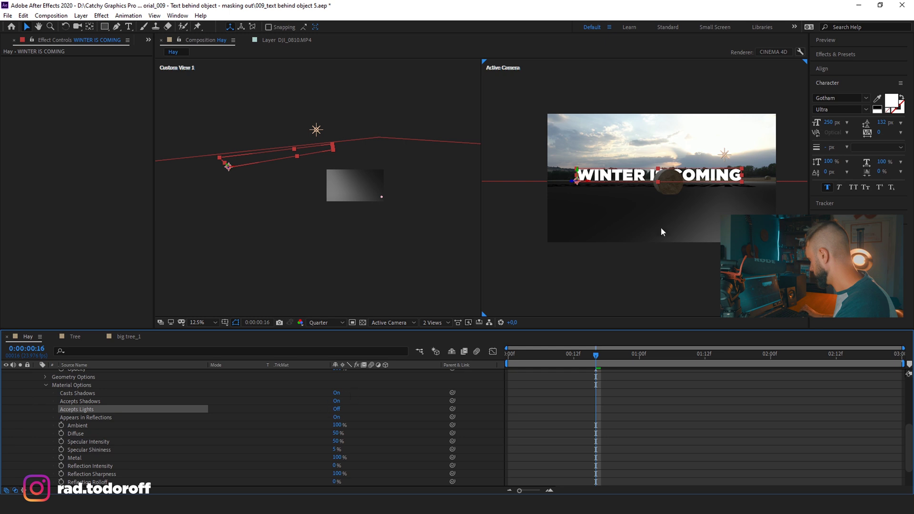
{"action": "scroll", "coordinate": [652, 184], "scroll_direction": "up", "scroll_amount": 2}
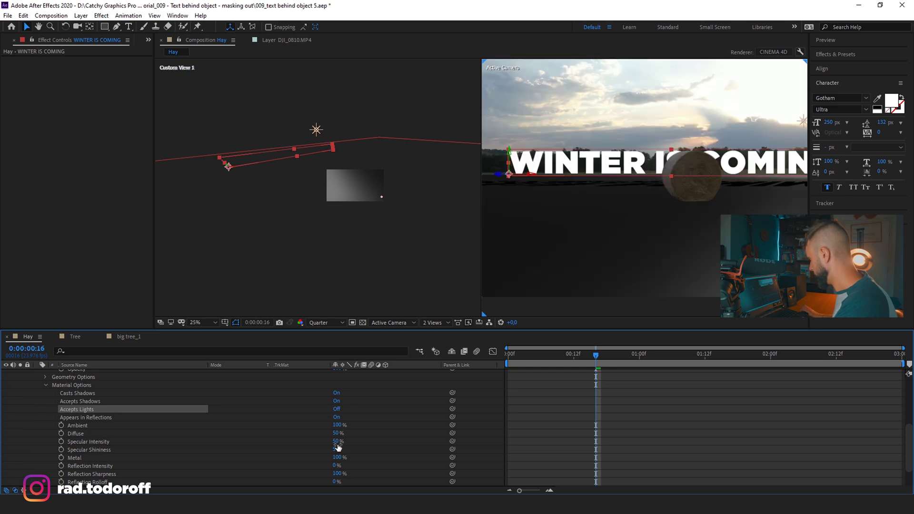
{"action": "left_click", "coordinate": [338, 410]}
{"action": "left_click", "coordinate": [338, 410]}
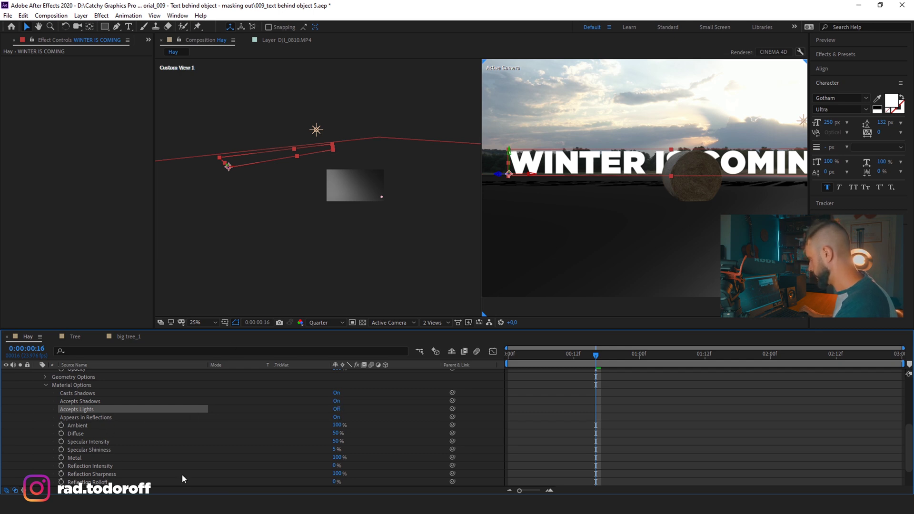
{"action": "scroll", "coordinate": [54, 415], "scroll_direction": "up", "scroll_amount": 5}
{"action": "left_click", "coordinate": [38, 397]}
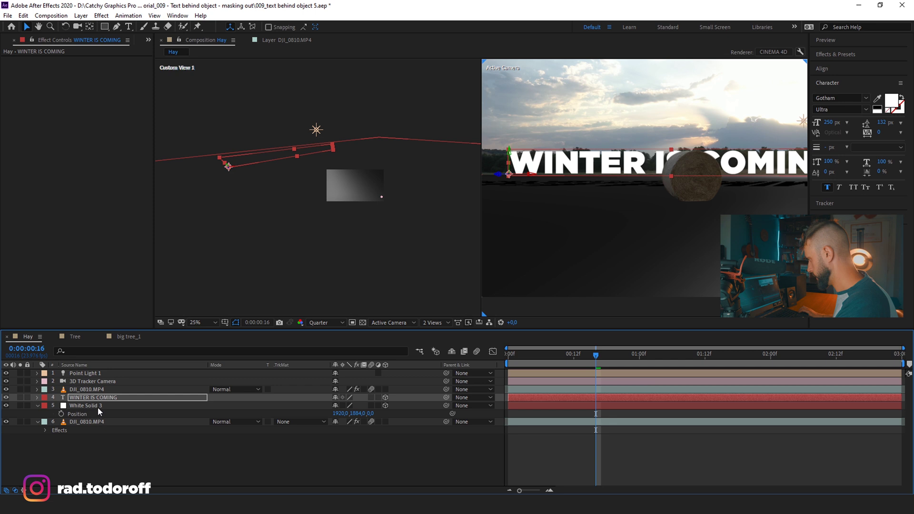
Set White Solid 3's Material Options Accepts Shadows to Only
{"action": "left_click", "coordinate": [98, 406]}
{"action": "key", "text": "p"}
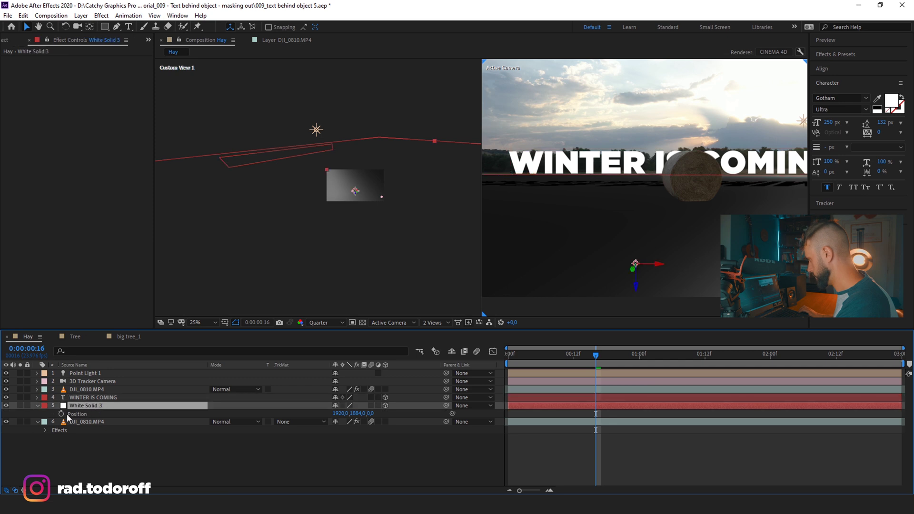
{"action": "left_click", "coordinate": [38, 406]}
{"action": "left_click", "coordinate": [38, 406]}
{"action": "scroll", "coordinate": [57, 419], "scroll_direction": "down", "scroll_amount": 3}
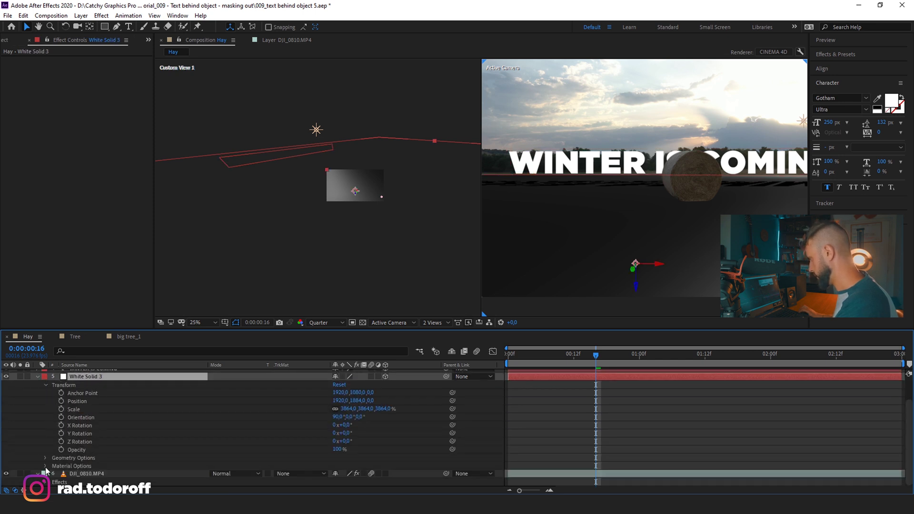
{"action": "left_click", "coordinate": [45, 467]}
{"action": "scroll", "coordinate": [184, 464], "scroll_direction": "down", "scroll_amount": 5}
{"action": "left_click", "coordinate": [338, 408]}
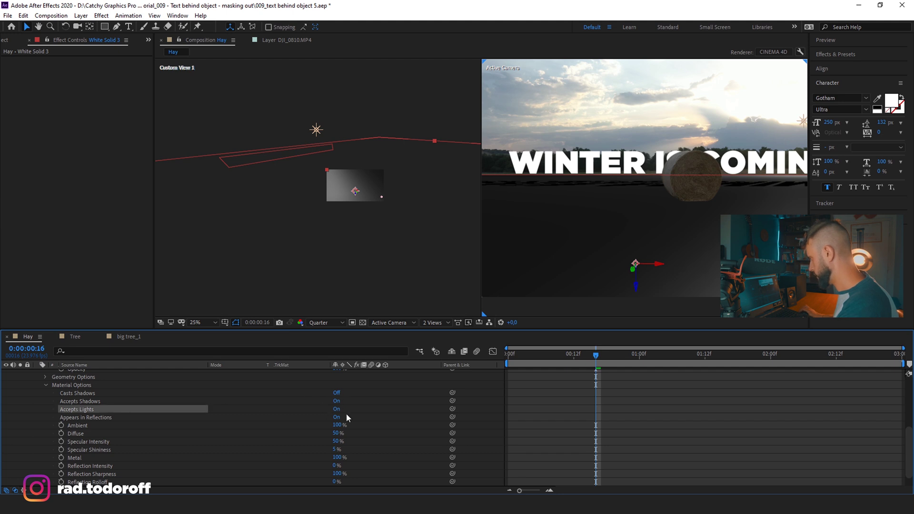
{"action": "left_click", "coordinate": [338, 401]}
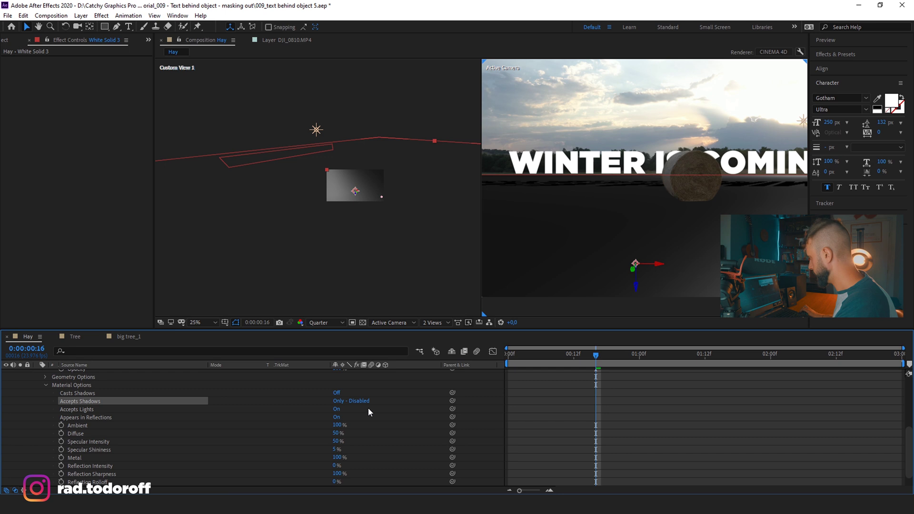
Switch the Hay composition's 3D Renderer to Classic 3D in Composition Settings
{"action": "left_click", "coordinate": [56, 19]}
{"action": "left_click", "coordinate": [76, 39]}
{"action": "left_click", "coordinate": [96, 44]}
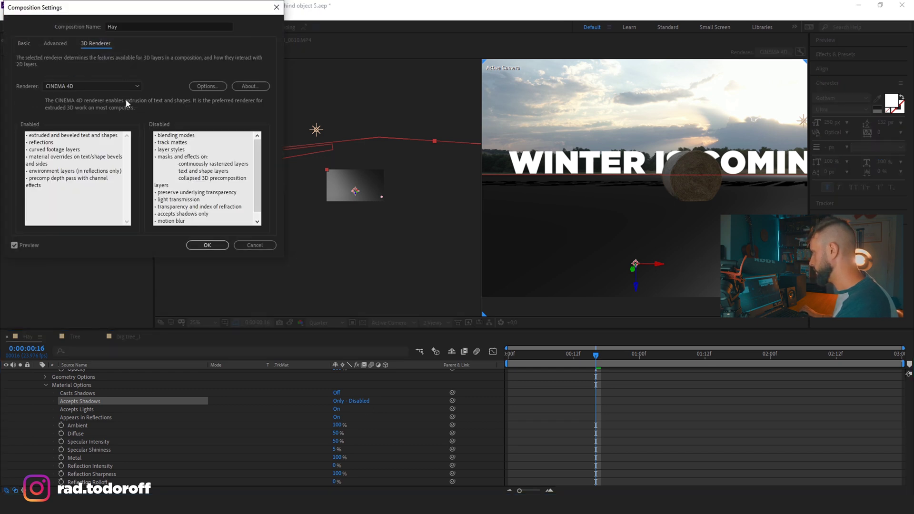
{"action": "left_click", "coordinate": [95, 92]}
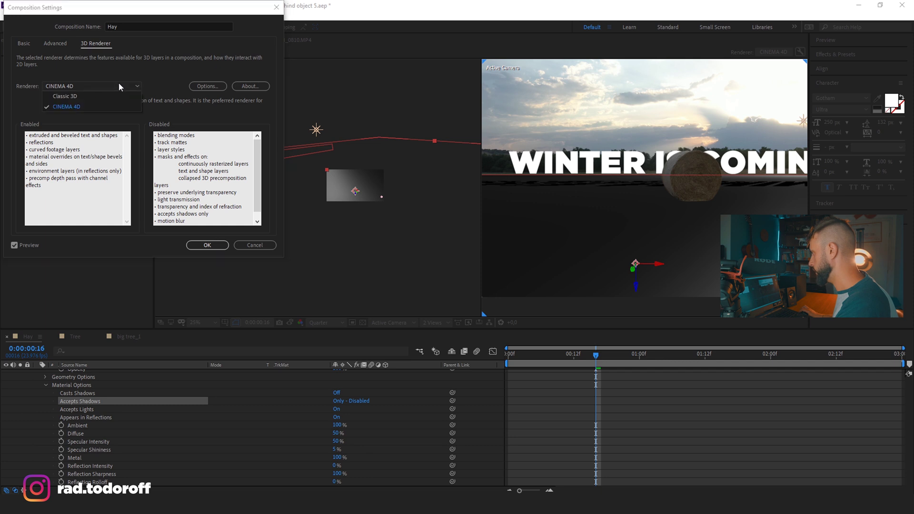
{"action": "left_click", "coordinate": [84, 96]}
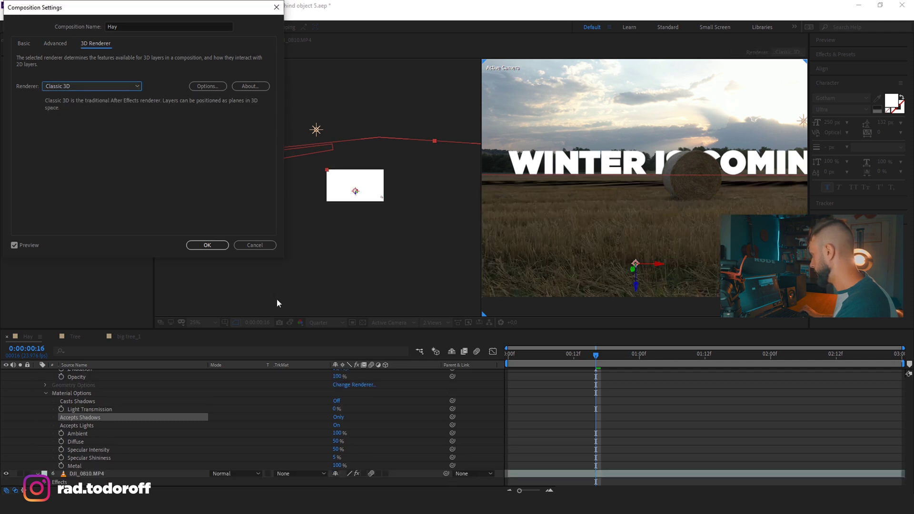
{"action": "left_click", "coordinate": [207, 245]}
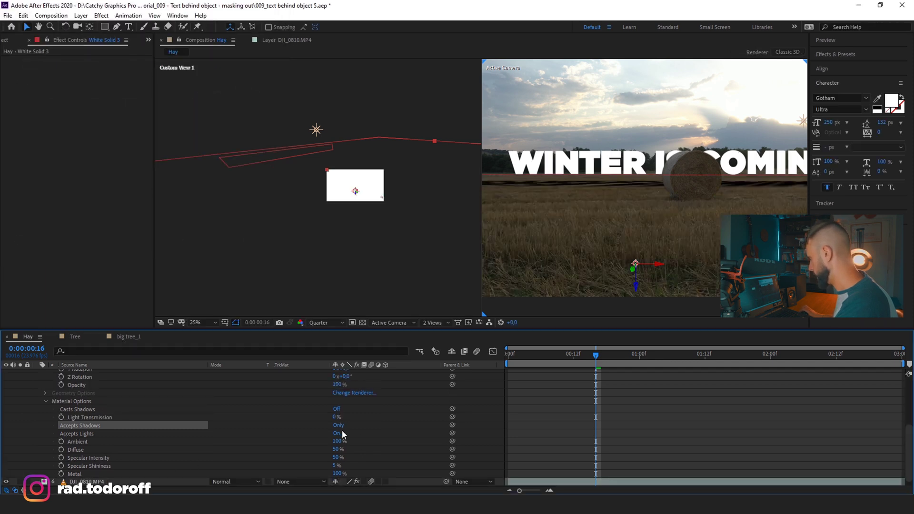
Keep the ground solid as shadows-only and switch the viewer to a single Active Camera view
{"action": "left_click", "coordinate": [339, 426]}
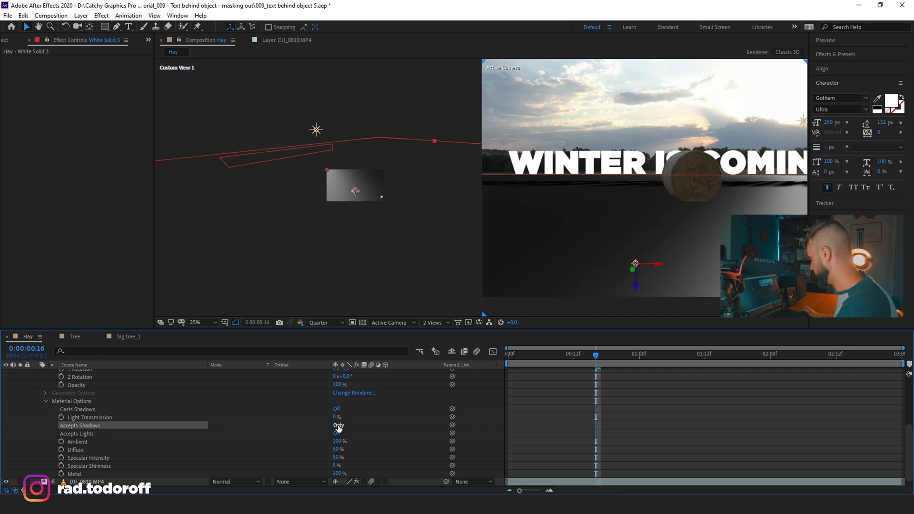
{"action": "scroll", "coordinate": [724, 191], "scroll_direction": "down", "scroll_amount": 1}
{"action": "left_click_drag", "start_coordinate": [725, 191], "coordinate": [684, 192]}
{"action": "scroll", "coordinate": [620, 186], "scroll_direction": "up", "scroll_amount": 1}
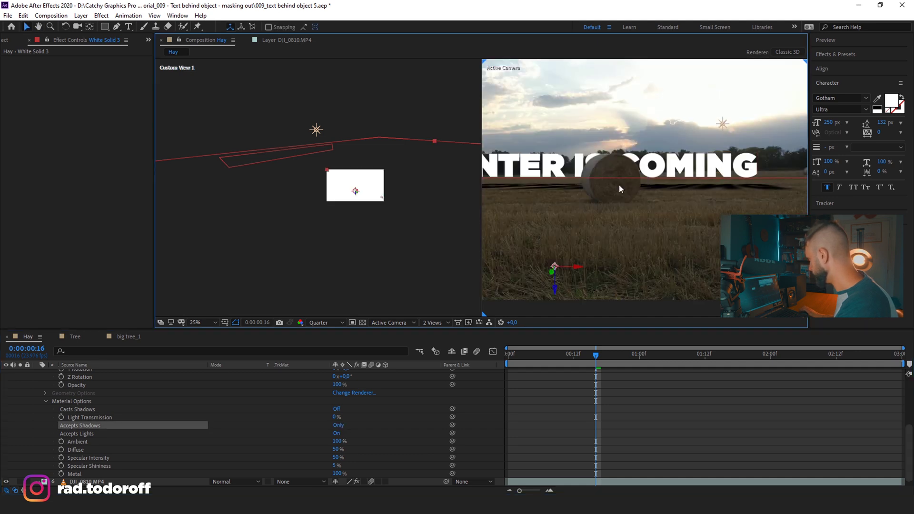
{"action": "left_click", "coordinate": [436, 323]}
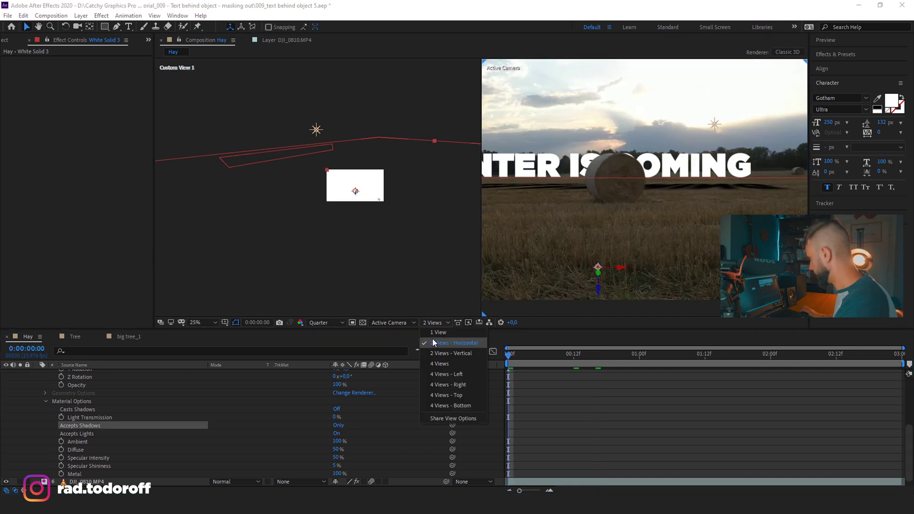
{"action": "left_click", "coordinate": [437, 333]}
{"action": "left_click", "coordinate": [507, 361]}
Preview the title's shadow on the field, then select Point Light 1
{"action": "key", "text": "space"}
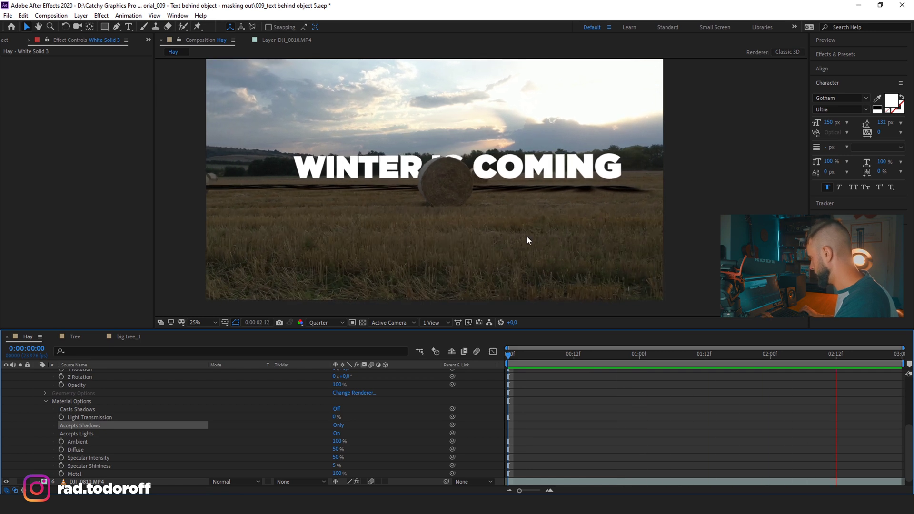
{"action": "key", "text": "space"}
{"action": "left_click", "coordinate": [662, 354]}
{"action": "scroll", "coordinate": [104, 400], "scroll_direction": "up", "scroll_amount": 1}
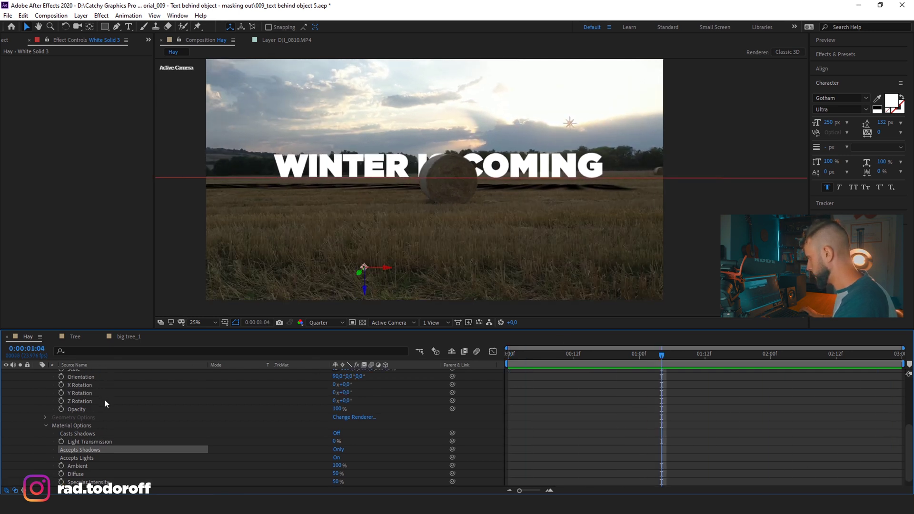
{"action": "scroll", "coordinate": [104, 399], "scroll_direction": "up", "scroll_amount": 3}
{"action": "left_click", "coordinate": [90, 373]}
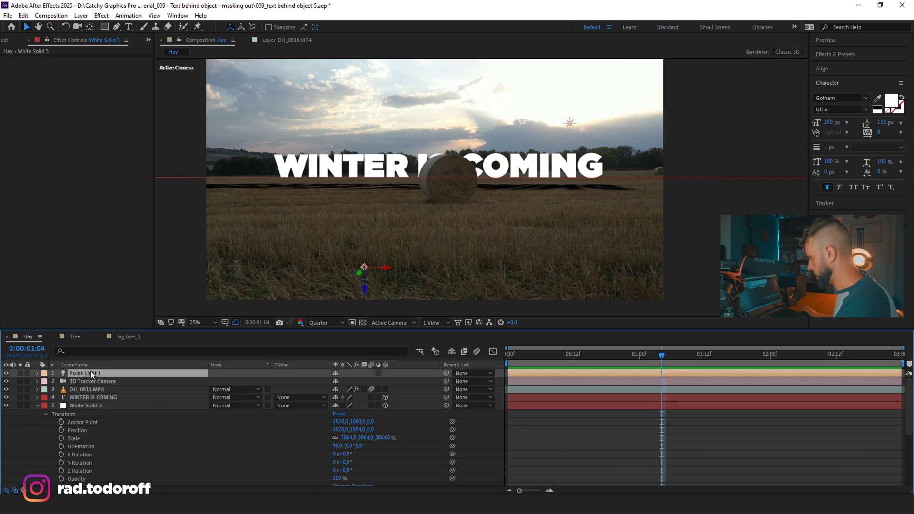
Set Point Light 1's Shadow Darkness to 30% and the preview resolution to Full
{"action": "left_click", "coordinate": [37, 373]}
{"action": "left_click", "coordinate": [44, 390]}
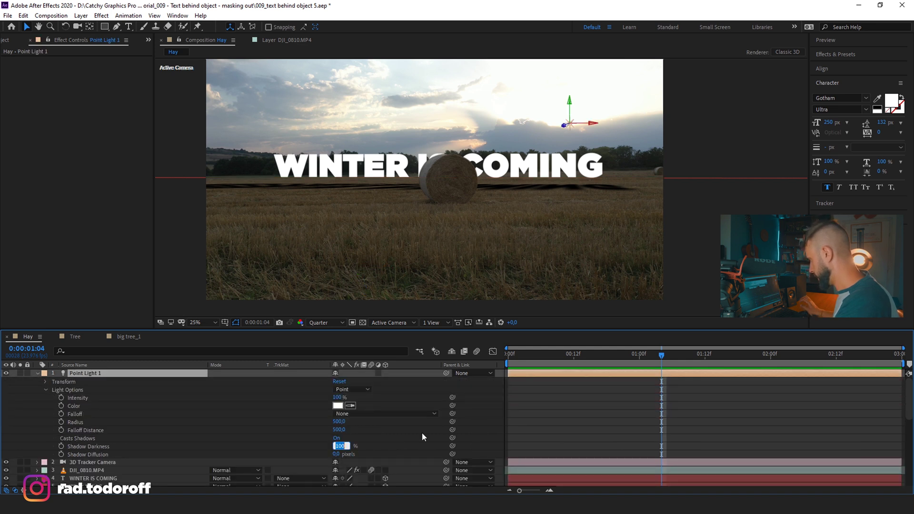
{"action": "type", "text": "30"}
{"action": "key", "text": "Return"}
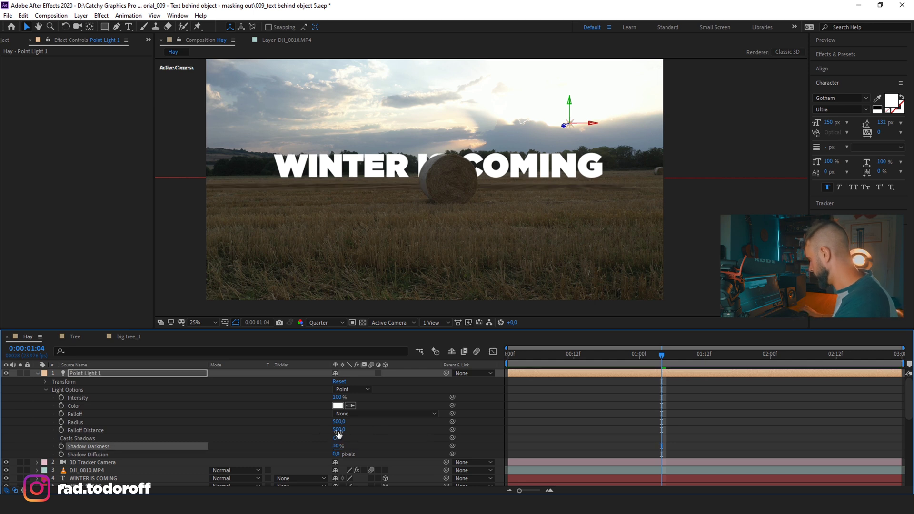
{"action": "scroll", "coordinate": [447, 186], "scroll_direction": "up", "scroll_amount": 7}
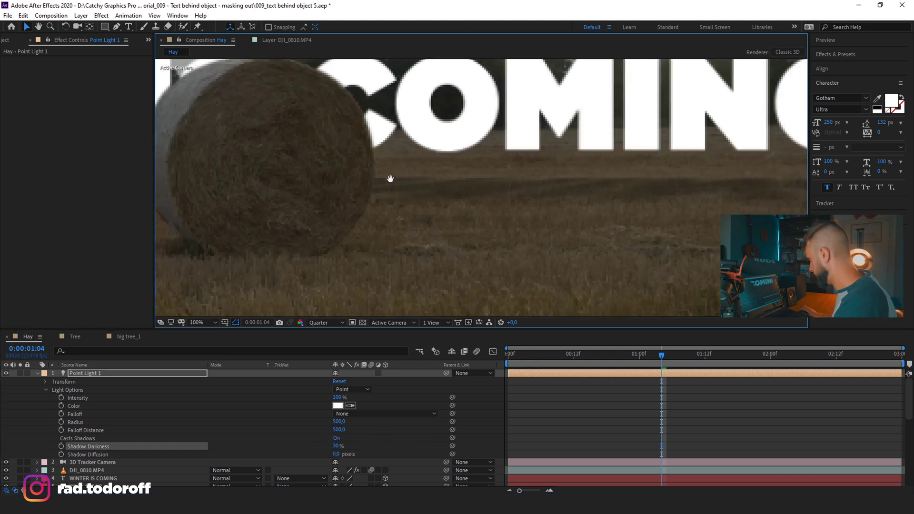
{"action": "left_click", "coordinate": [328, 323]}
{"action": "left_click", "coordinate": [336, 342]}
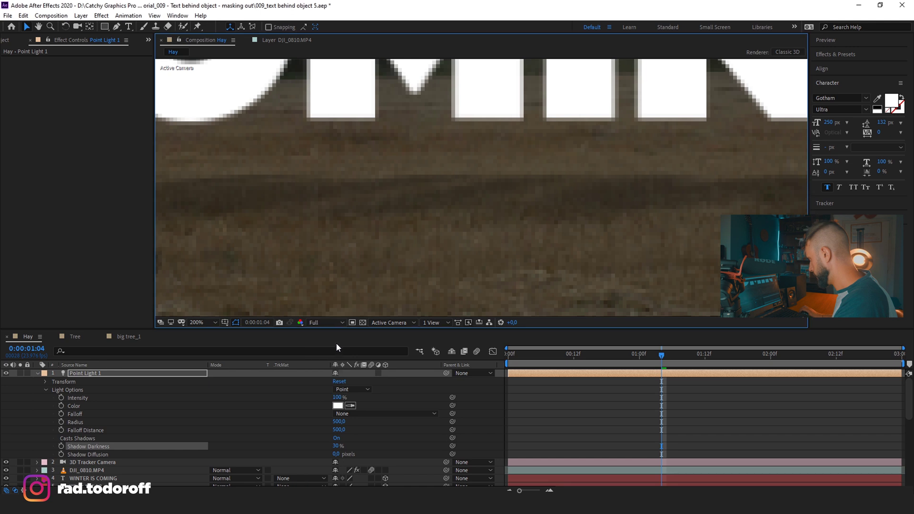
Set Point Light 1's Shadow Diffusion to 910 pixels
{"action": "scroll", "coordinate": [471, 193], "scroll_direction": "down", "scroll_amount": 2}
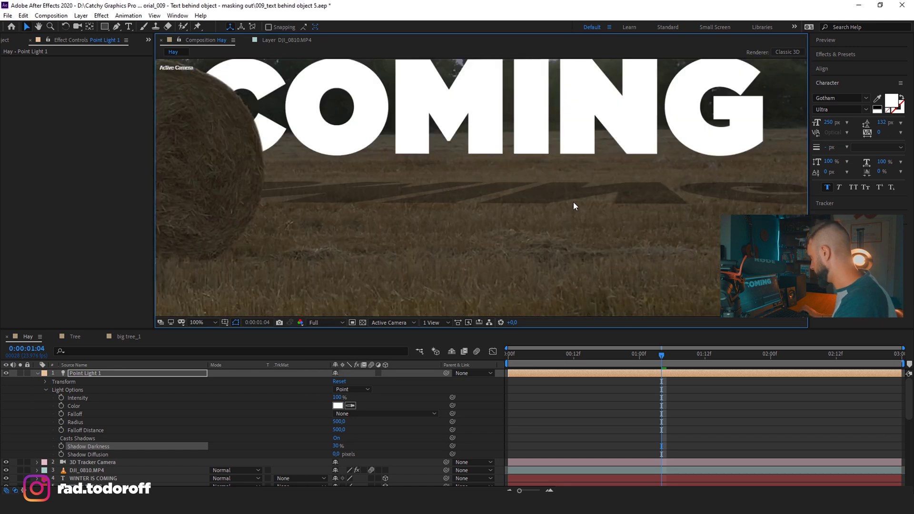
{"action": "scroll", "coordinate": [519, 210], "scroll_direction": "up", "scroll_amount": 2}
{"action": "left_click_drag", "start_coordinate": [341, 455], "coordinate": [491, 341]}
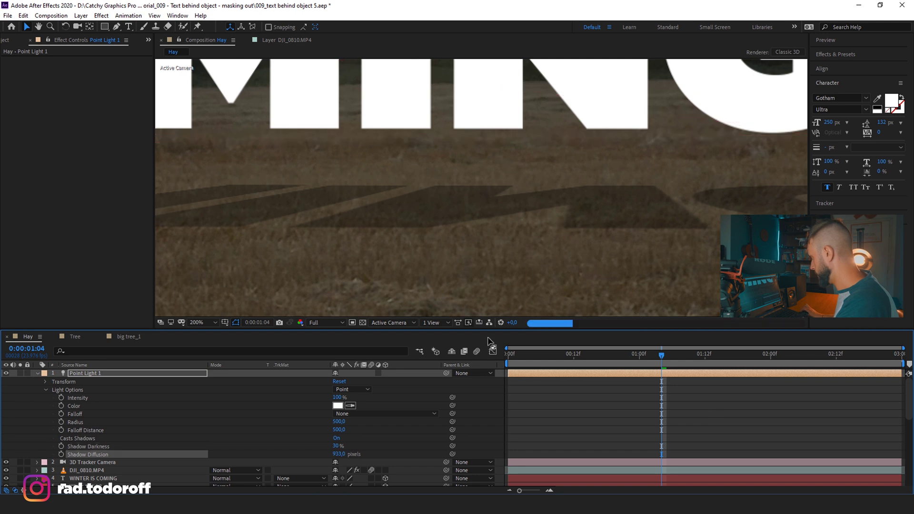
{"action": "scroll", "coordinate": [453, 198], "scroll_direction": "down", "scroll_amount": 6}
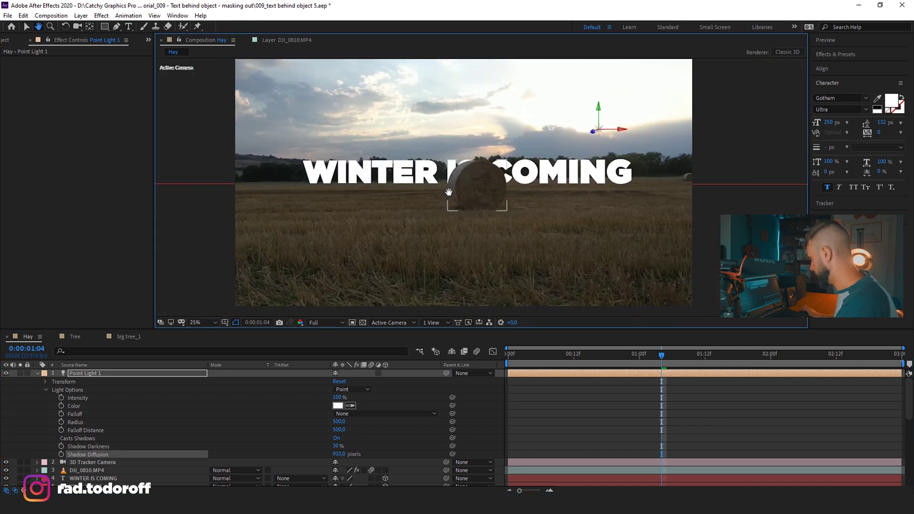
{"action": "key", "text": "period"}
{"action": "left_click_drag", "start_coordinate": [346, 454], "coordinate": [340, 455]}
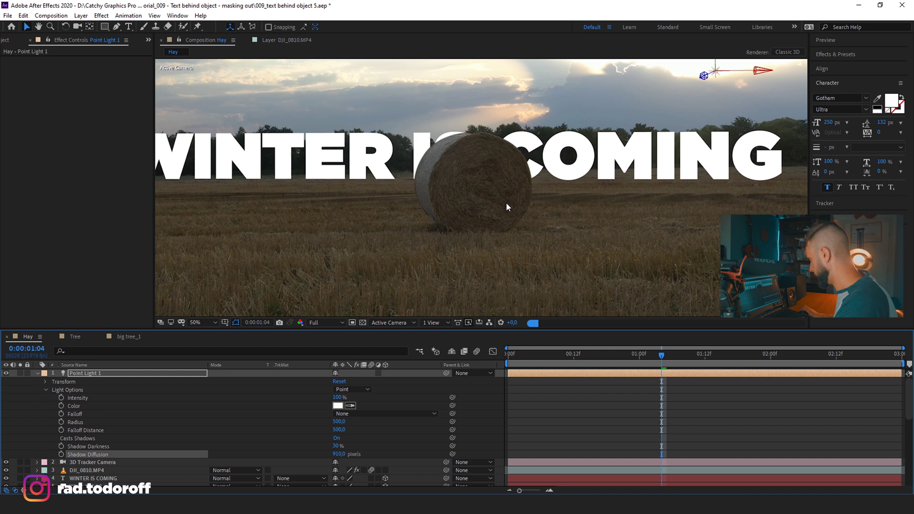
{"action": "key", "text": "comma"}
{"action": "key", "text": "comma"}
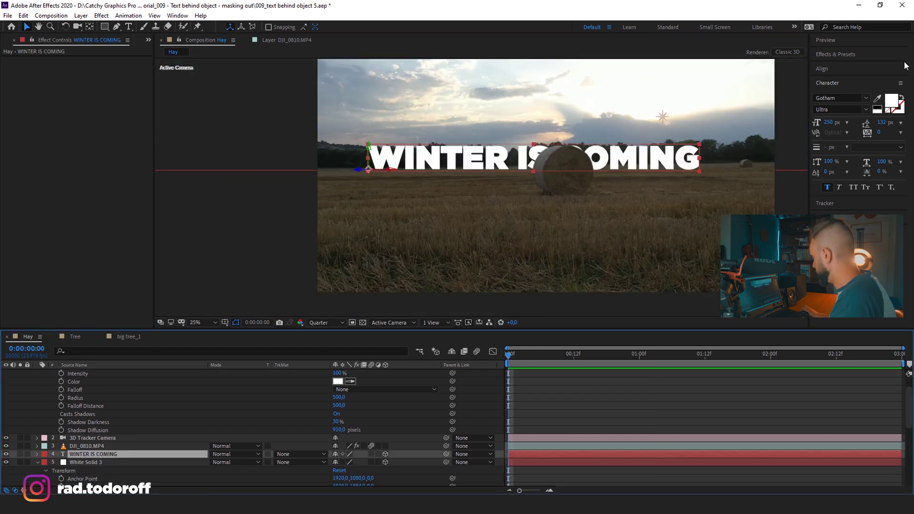
Fill the title with a cream colour sampled from the sky and preview it
{"action": "left_click", "coordinate": [878, 99]}
{"action": "left_click", "coordinate": [529, 123]}
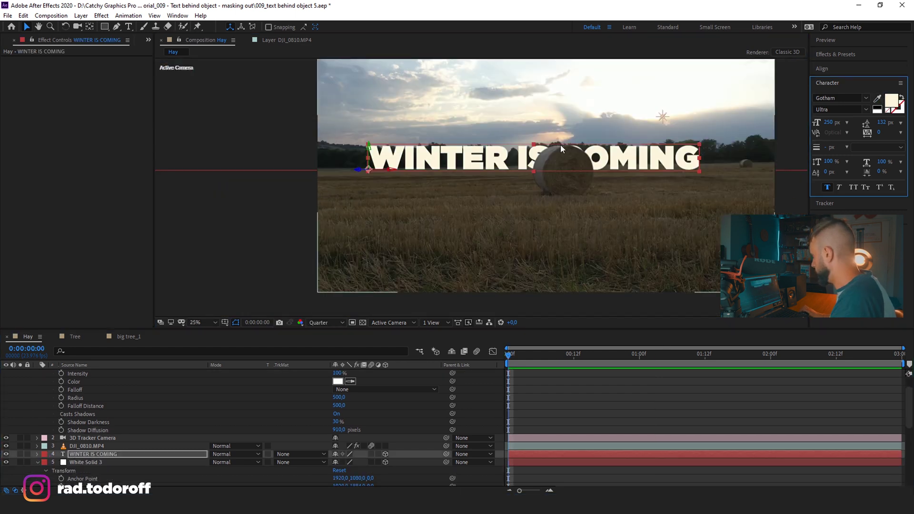
{"action": "key", "text": "period"}
{"action": "key", "text": "period"}
{"action": "left_click", "coordinate": [877, 99]}
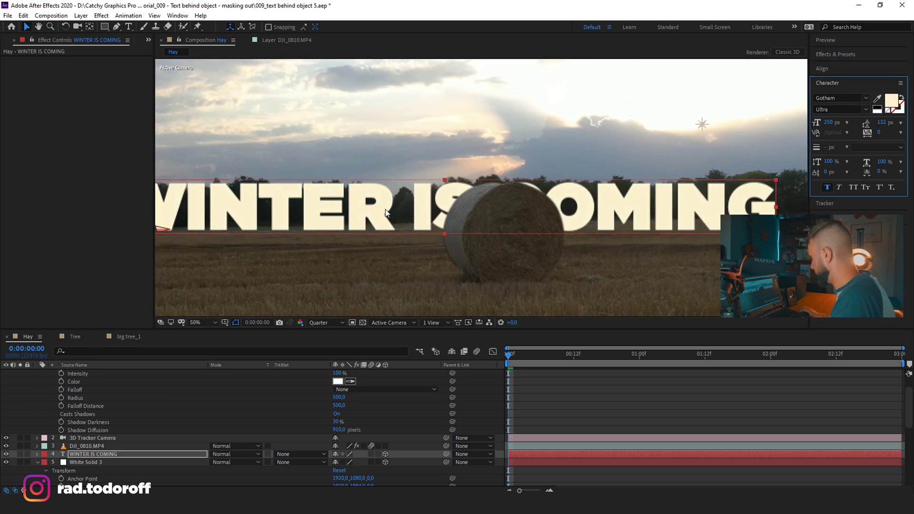
{"action": "key", "text": "comma"}
{"action": "left_click", "coordinate": [510, 356]}
{"action": "key", "text": "space"}
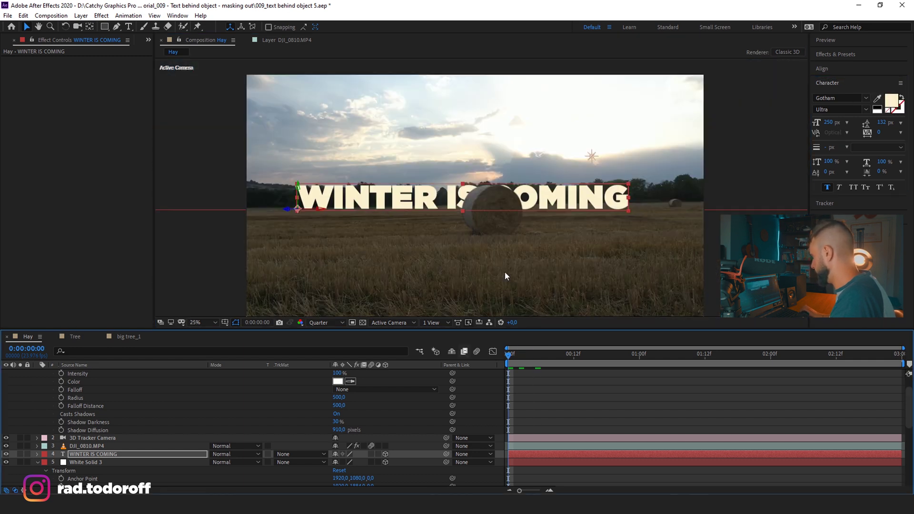
{"action": "scroll", "coordinate": [42, 398], "scroll_direction": "up", "scroll_amount": 2}
{"action": "left_click", "coordinate": [38, 374]}
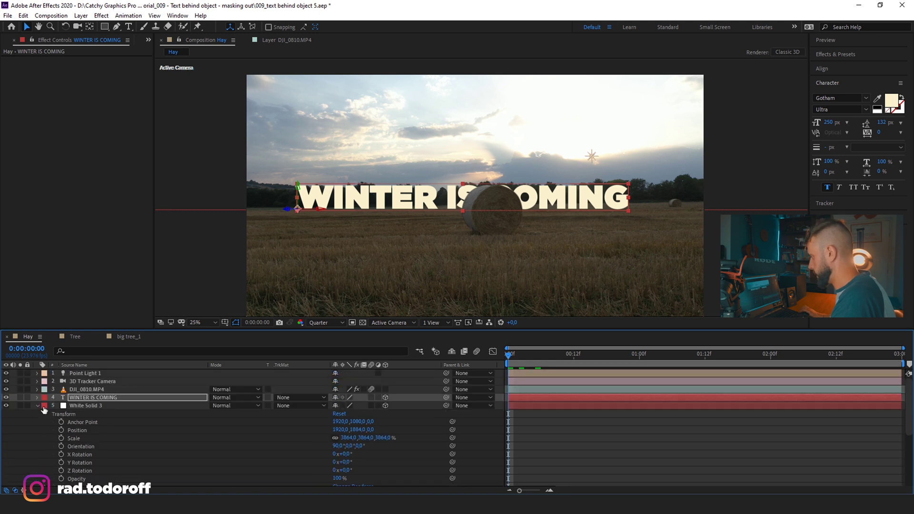
Collapse White Solid 3, then play and stop a preview of the finished cream title
{"action": "scroll", "coordinate": [37, 395], "scroll_direction": "down", "scroll_amount": 2}
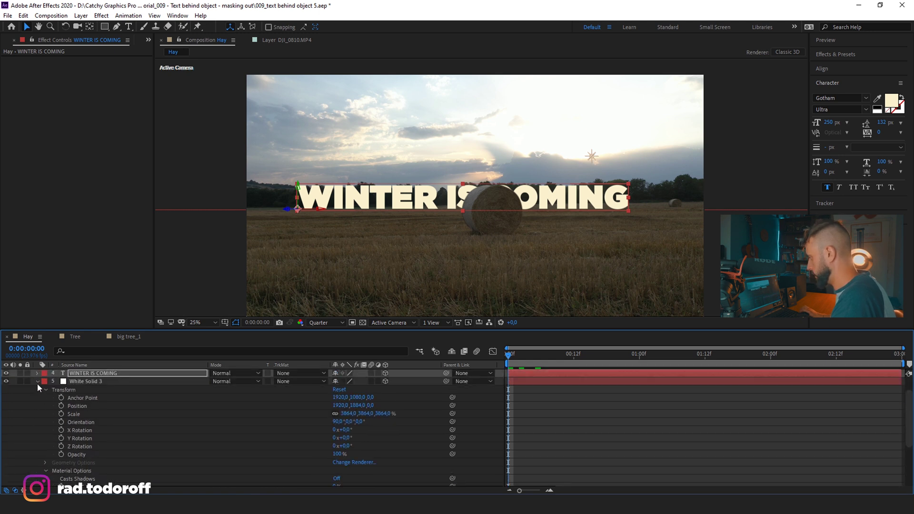
{"action": "left_click", "coordinate": [37, 382]}
{"action": "right_click", "coordinate": [50, 439]}
{"action": "mouse_move", "coordinate": [119, 337]}
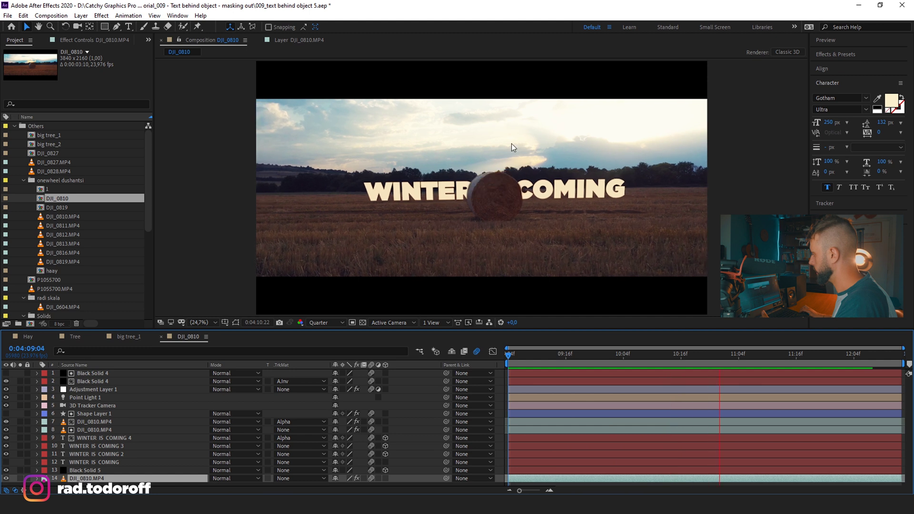
{"action": "key", "text": "space"}
{"action": "key", "text": "space"}
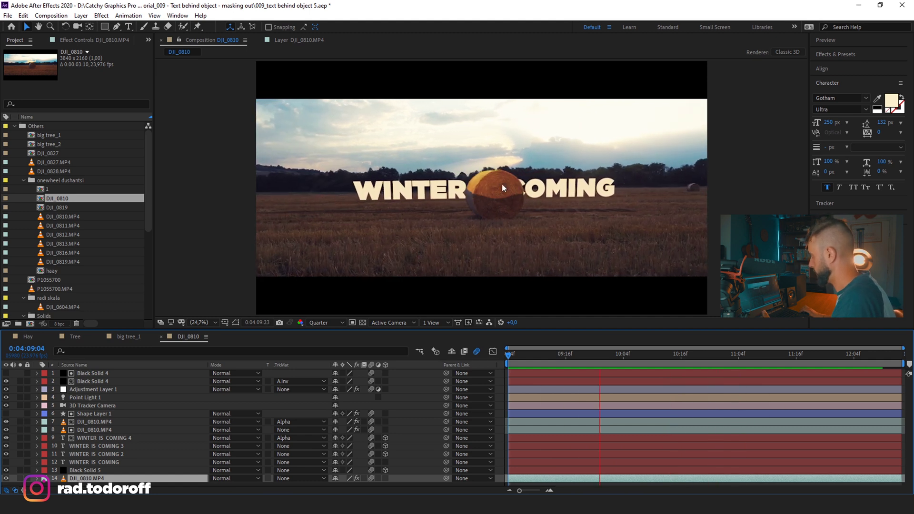